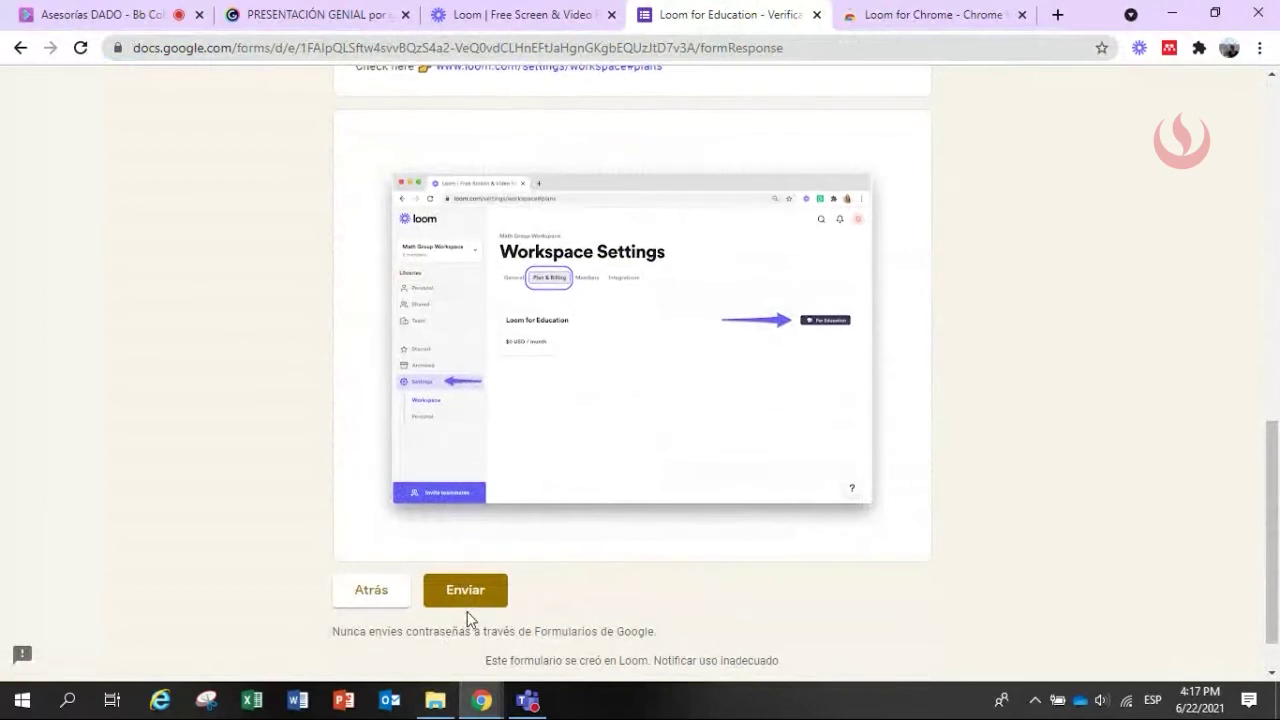
Leave the education verification request form and return to the Loom for Education page.
scroll(466, 619, "up", 10)
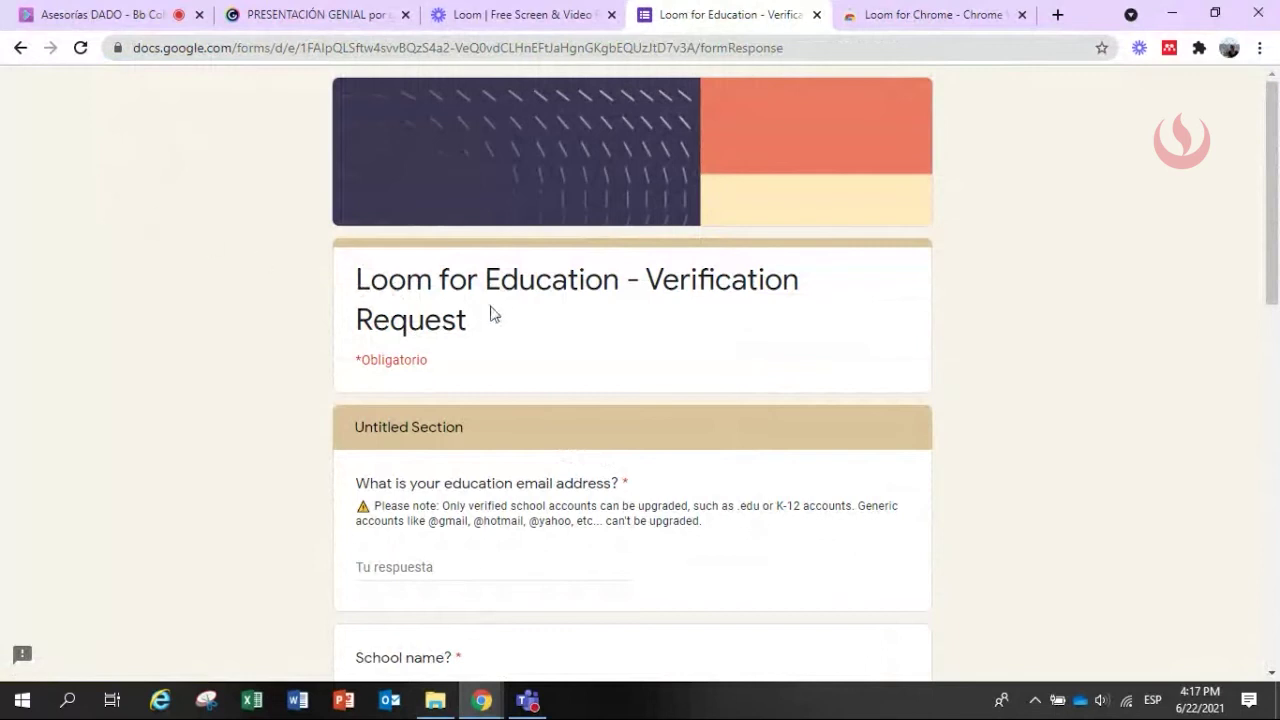
left_click(20, 47)
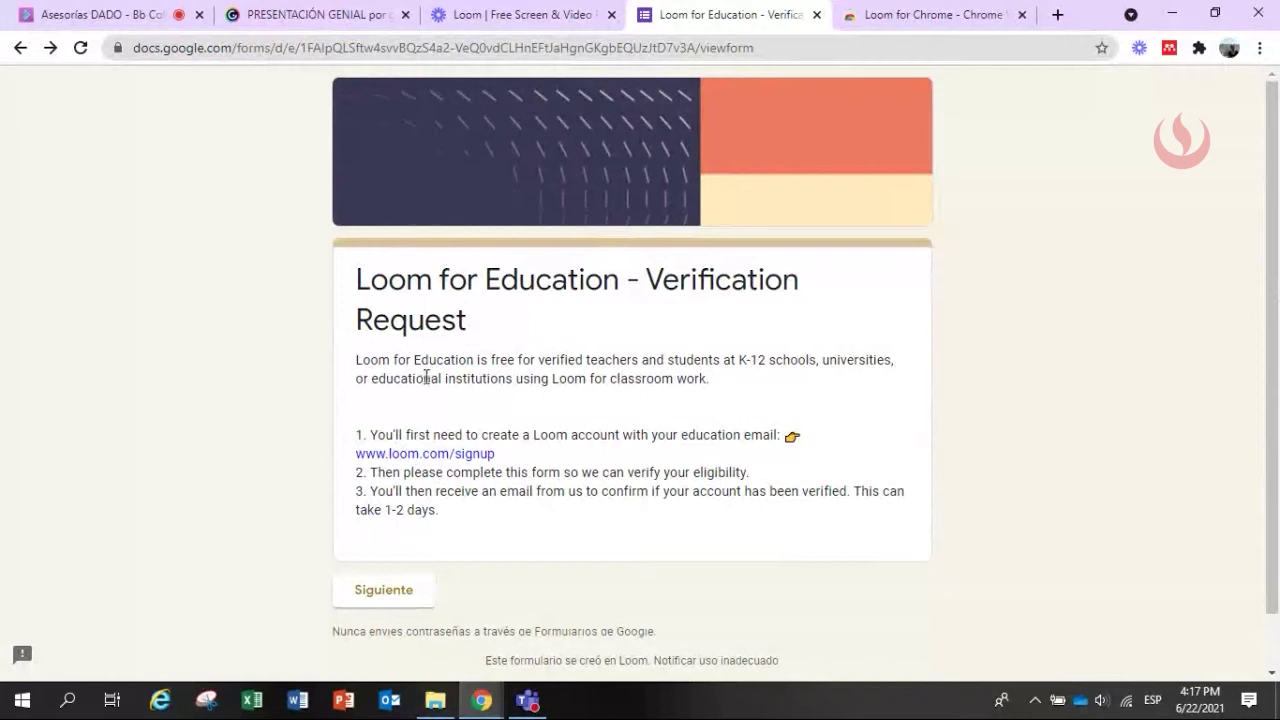
left_click(16, 54)
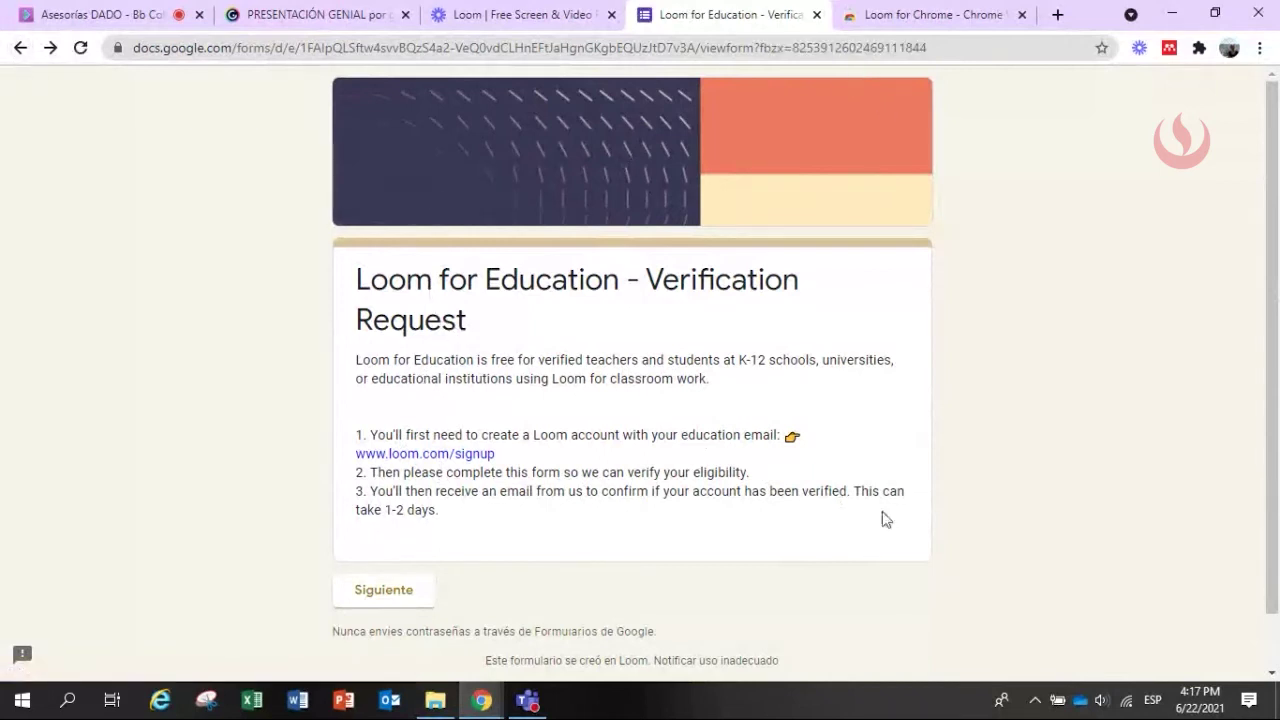
left_click(19, 52)
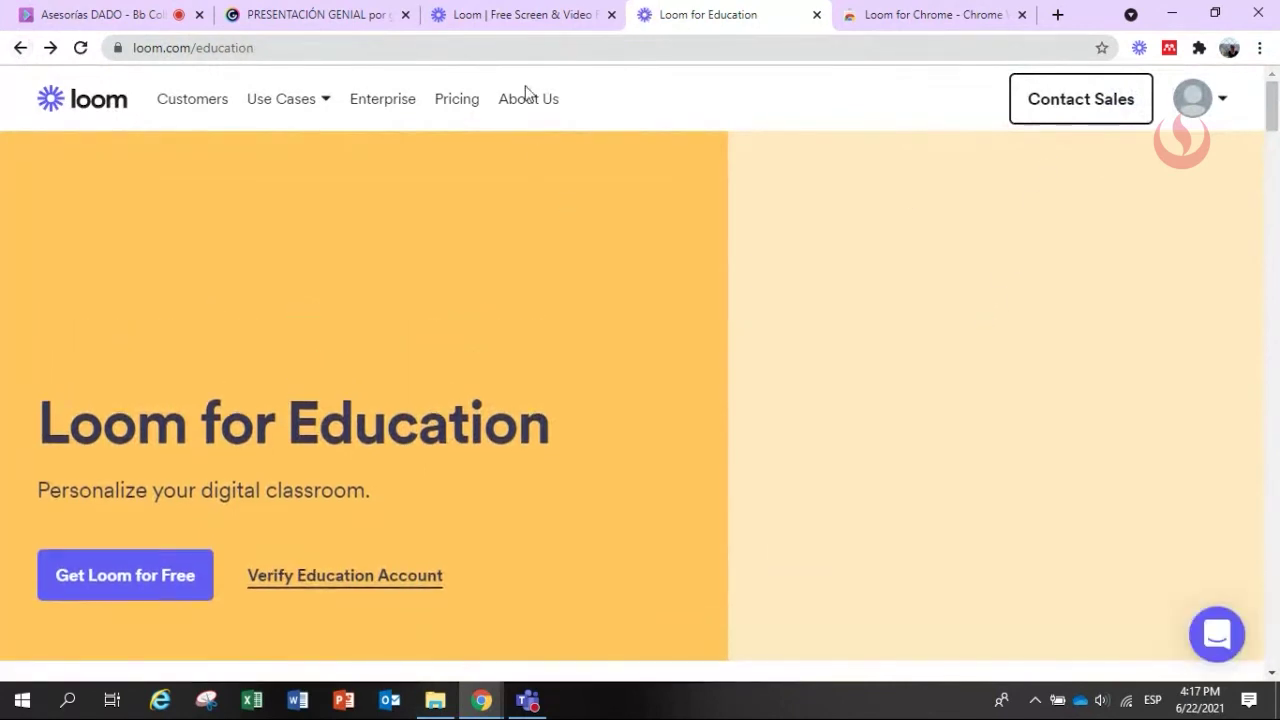
Go to the Personal Library and review the account menu's mobile, desktop and Chrome extension download options.
left_click(510, 12)
left_click(790, 10)
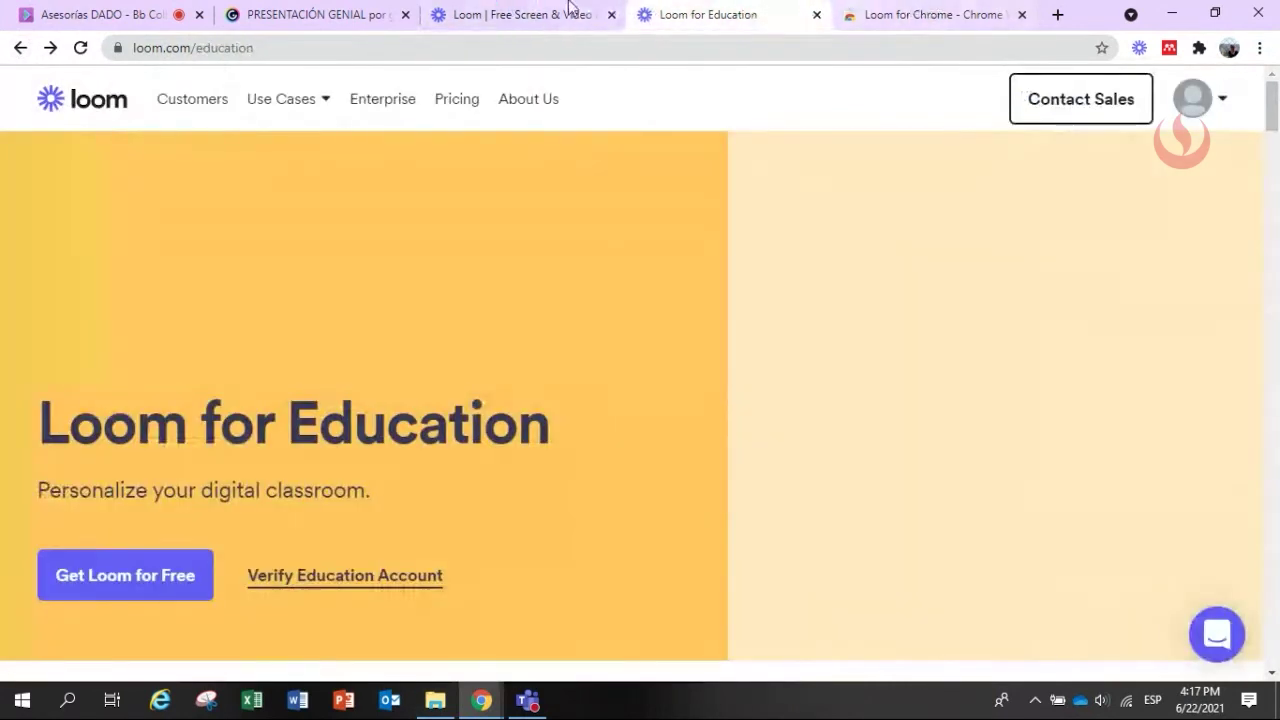
left_click(493, 10)
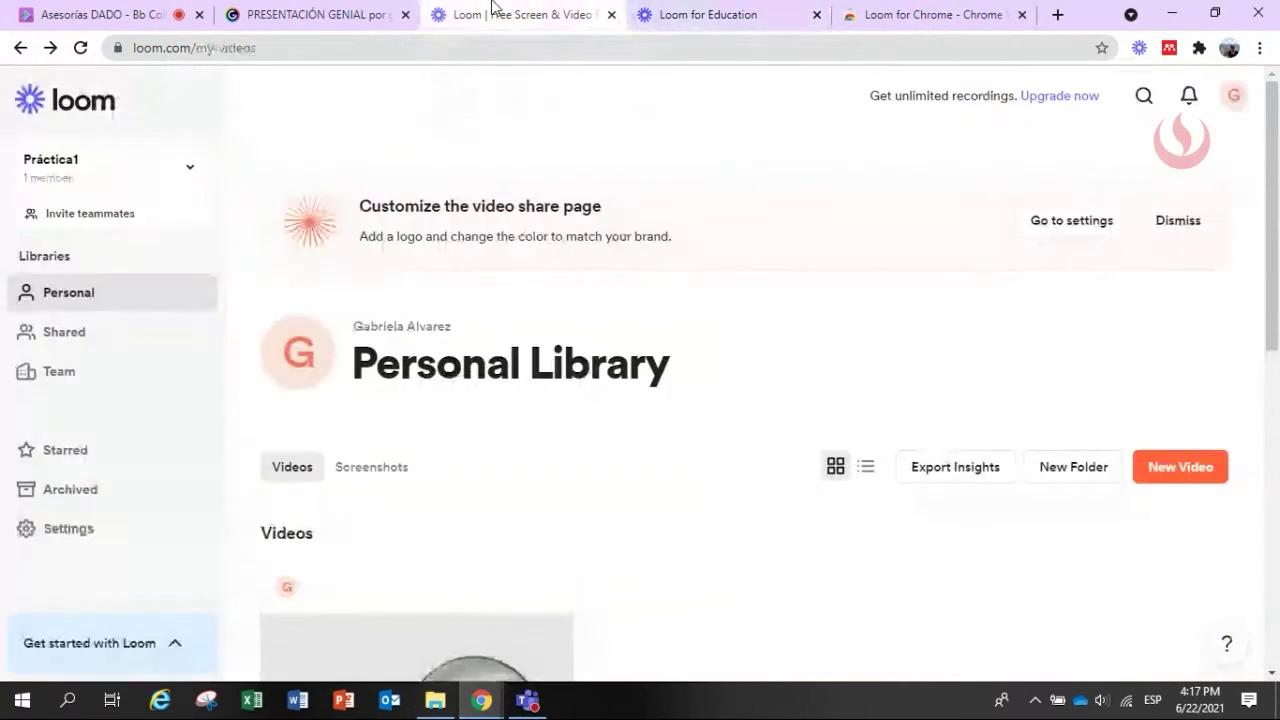
left_click(1236, 98)
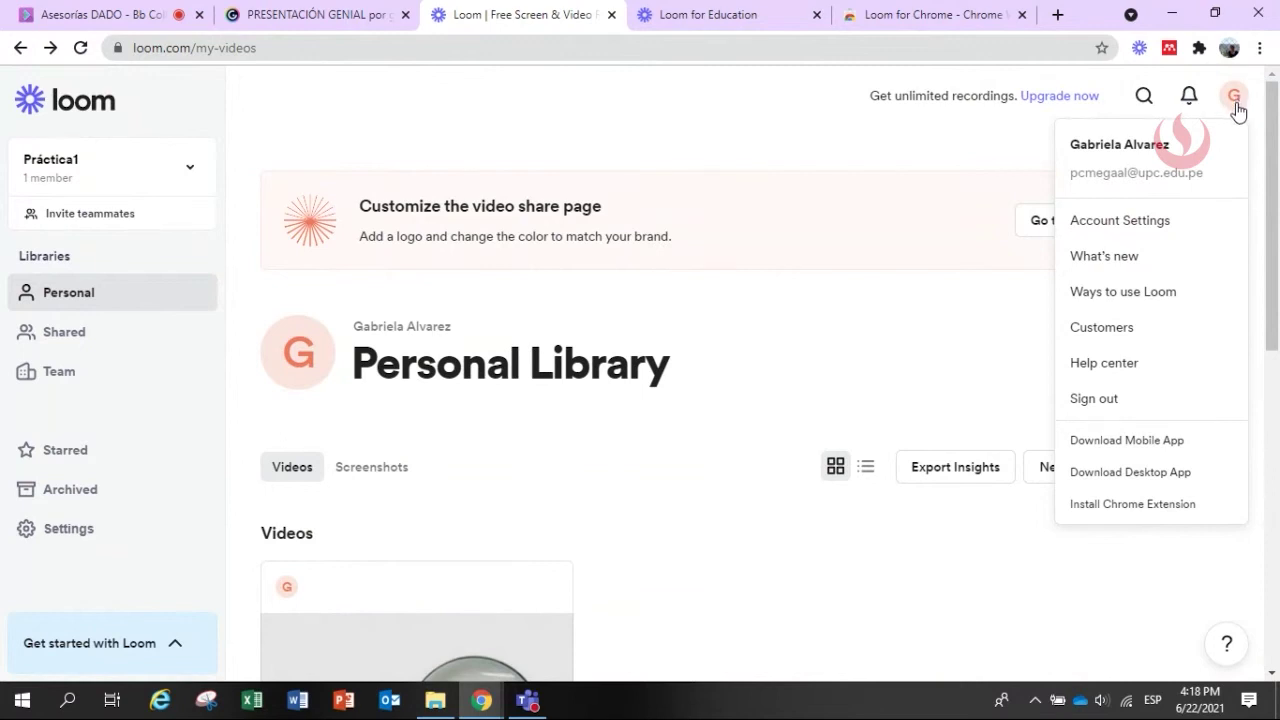
left_click(793, 146)
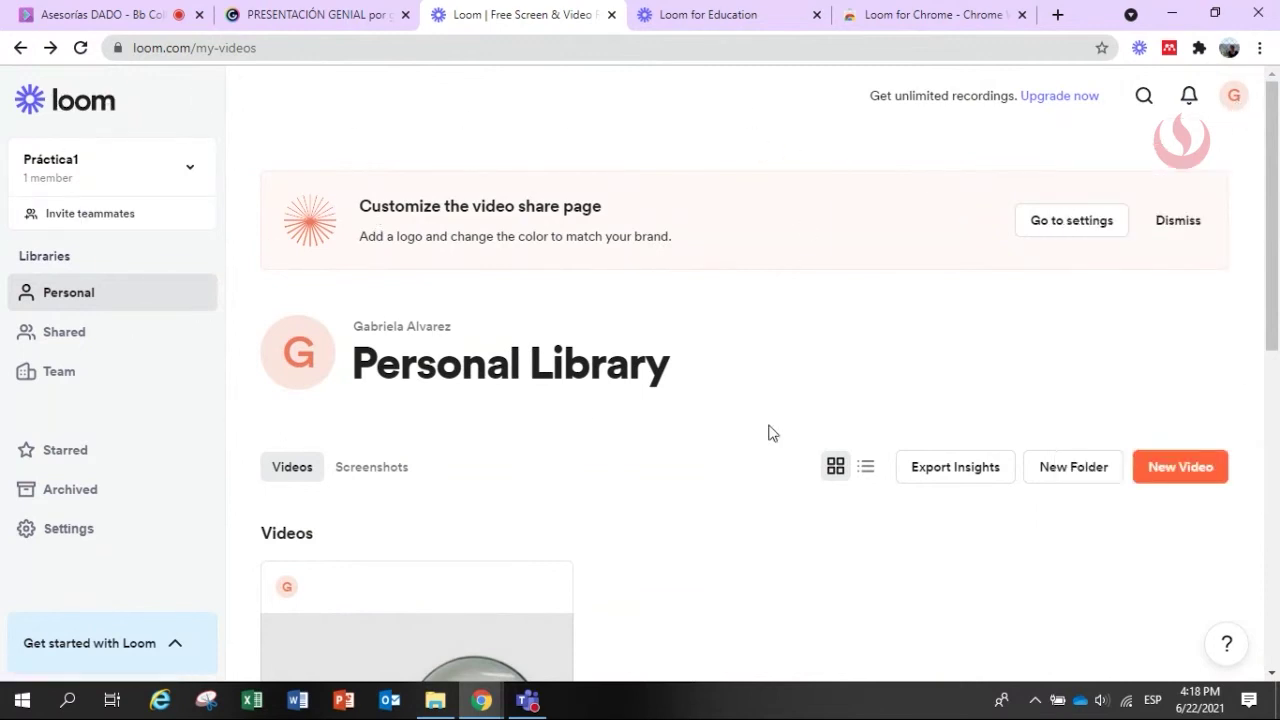
left_click(1240, 102)
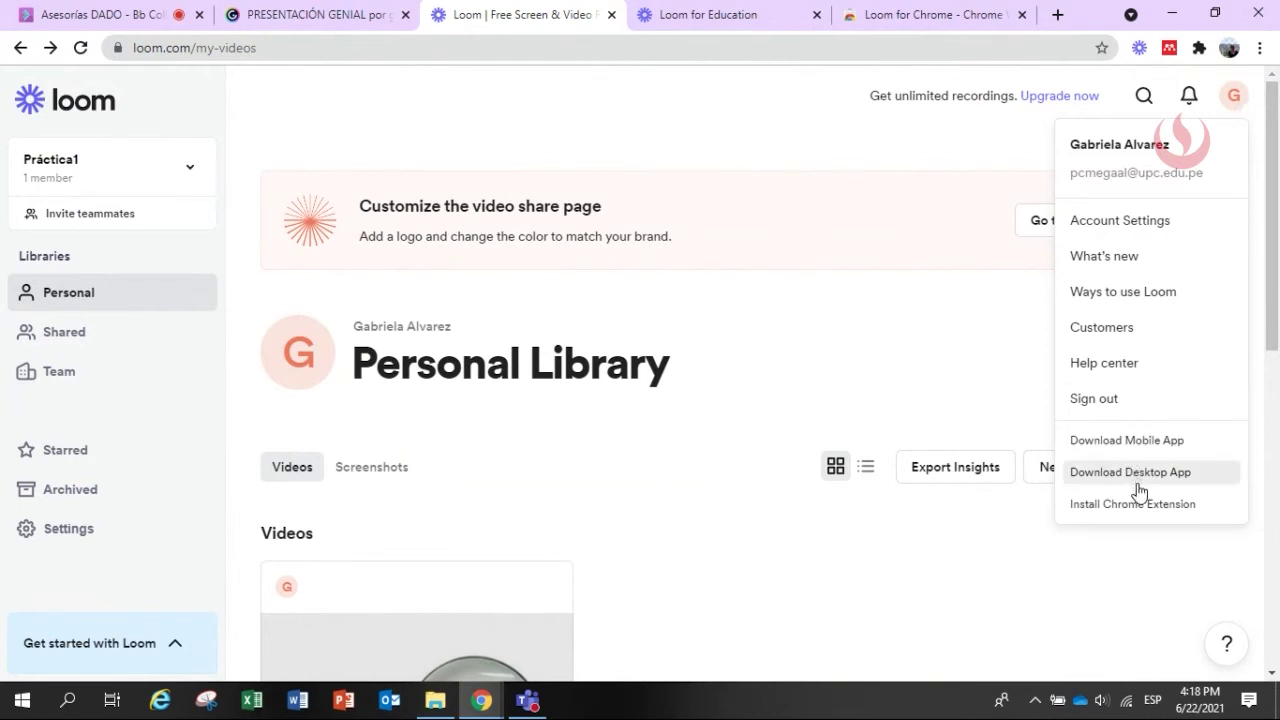
left_click(1232, 102)
left_click(1244, 98)
left_click(789, 138)
Show the Loom shortcut on the Windows desktop and return to the Personal Library in the browser.
left_click(1172, 14)
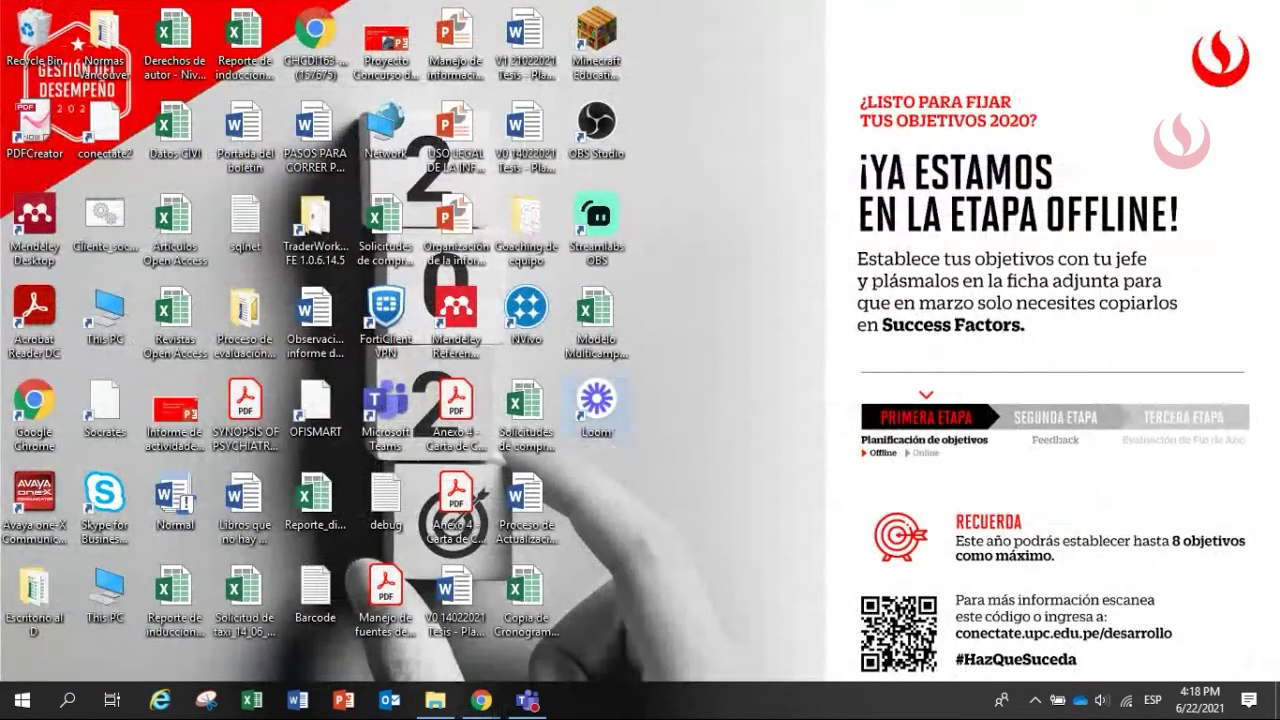
mouse_move(481, 700)
left_click(378, 634)
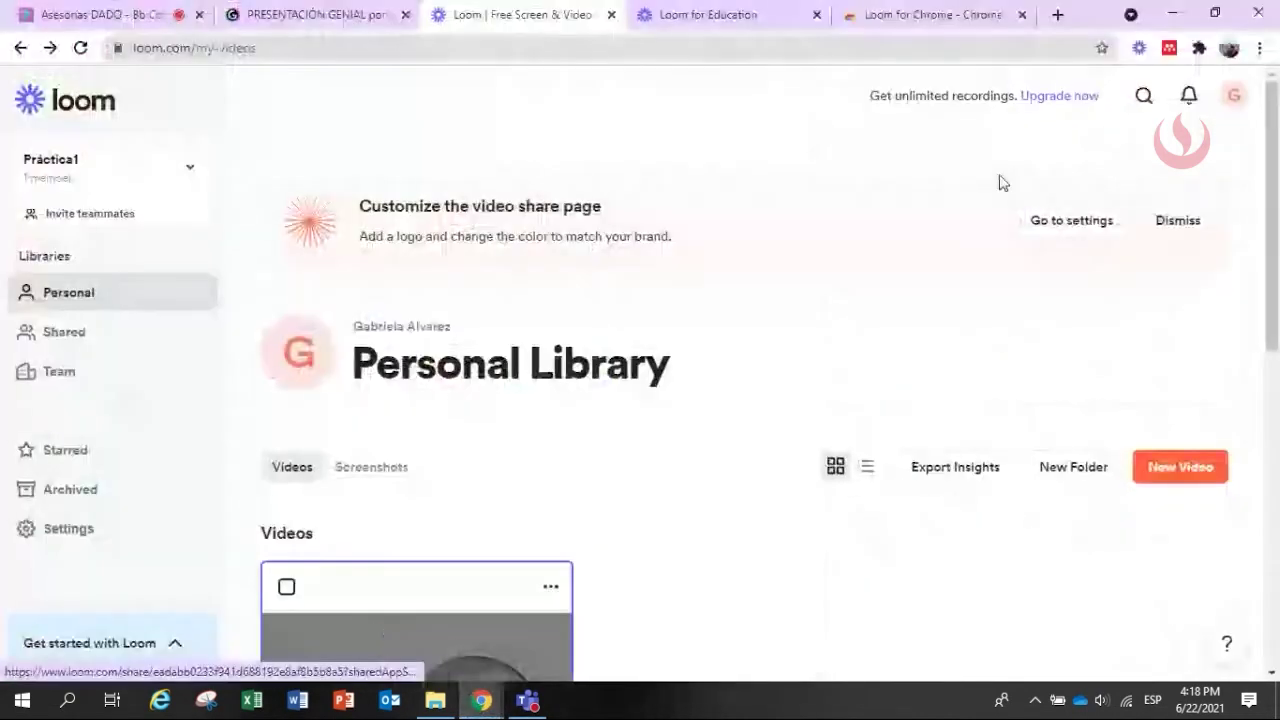
Locate the Chrome extension install option, show the Loom for Chrome store page and launch the extension's recorder.
left_click(1230, 100)
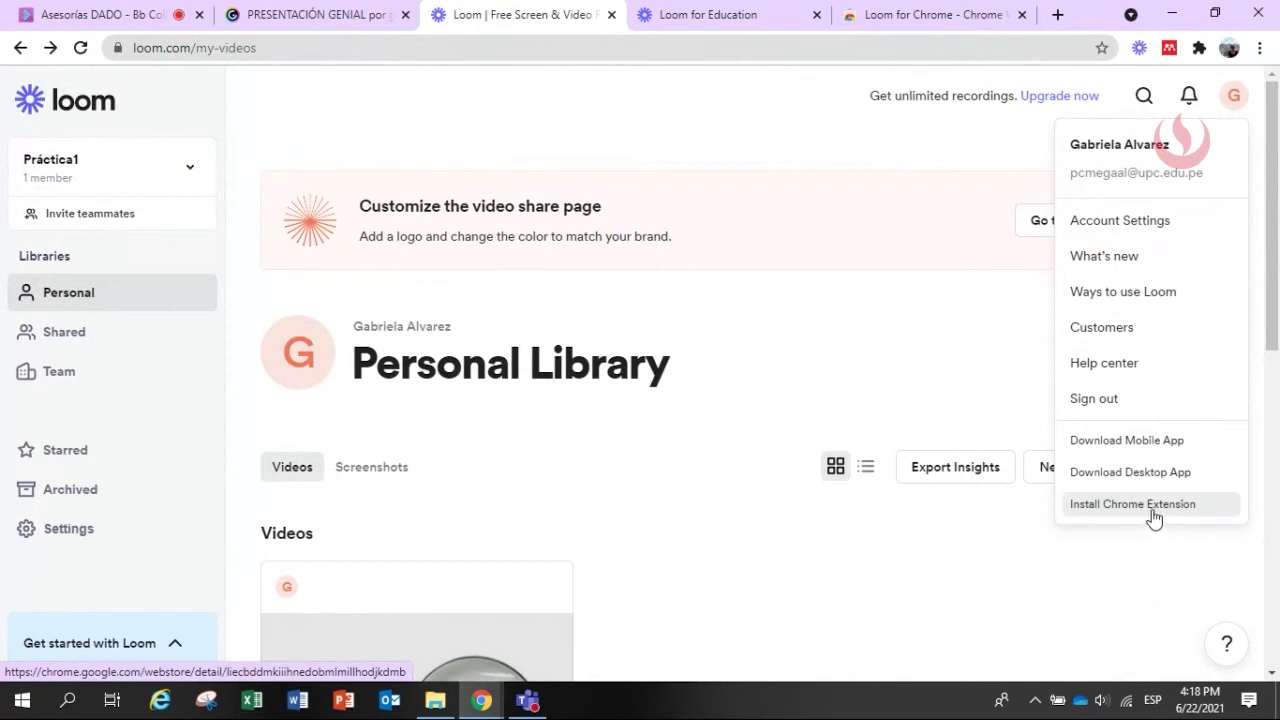
left_click(971, 15)
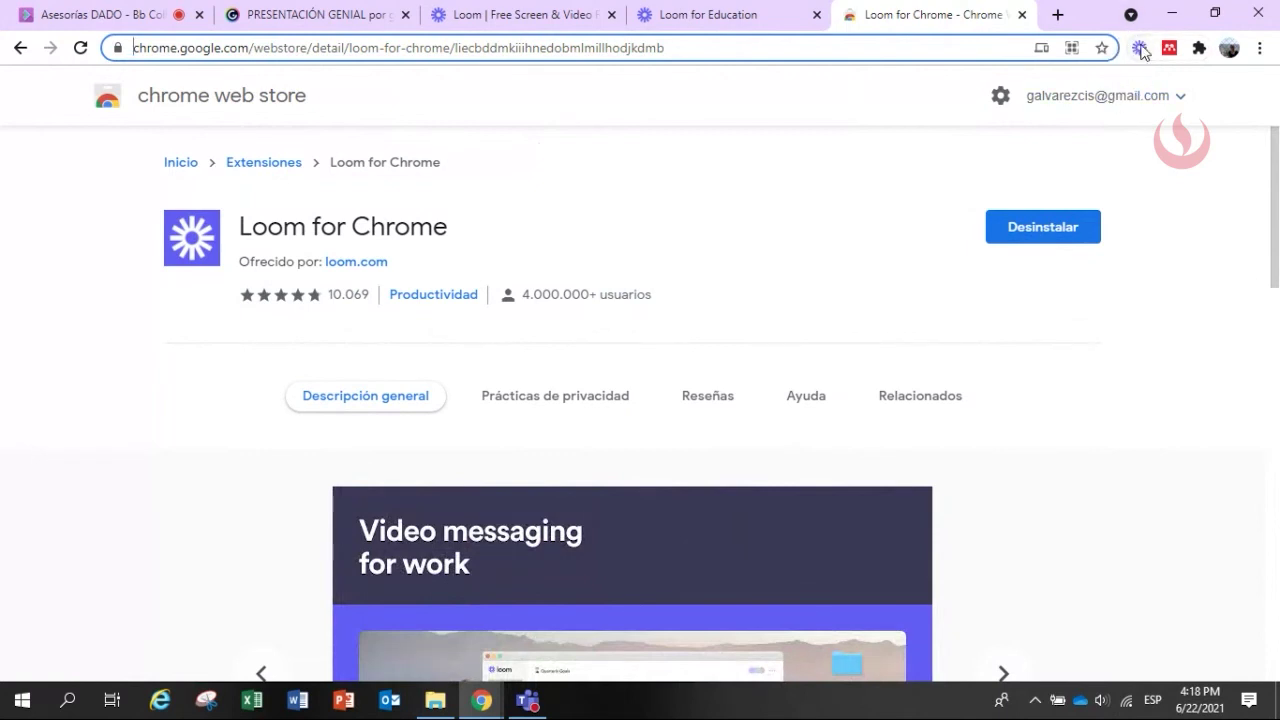
left_click(1139, 48)
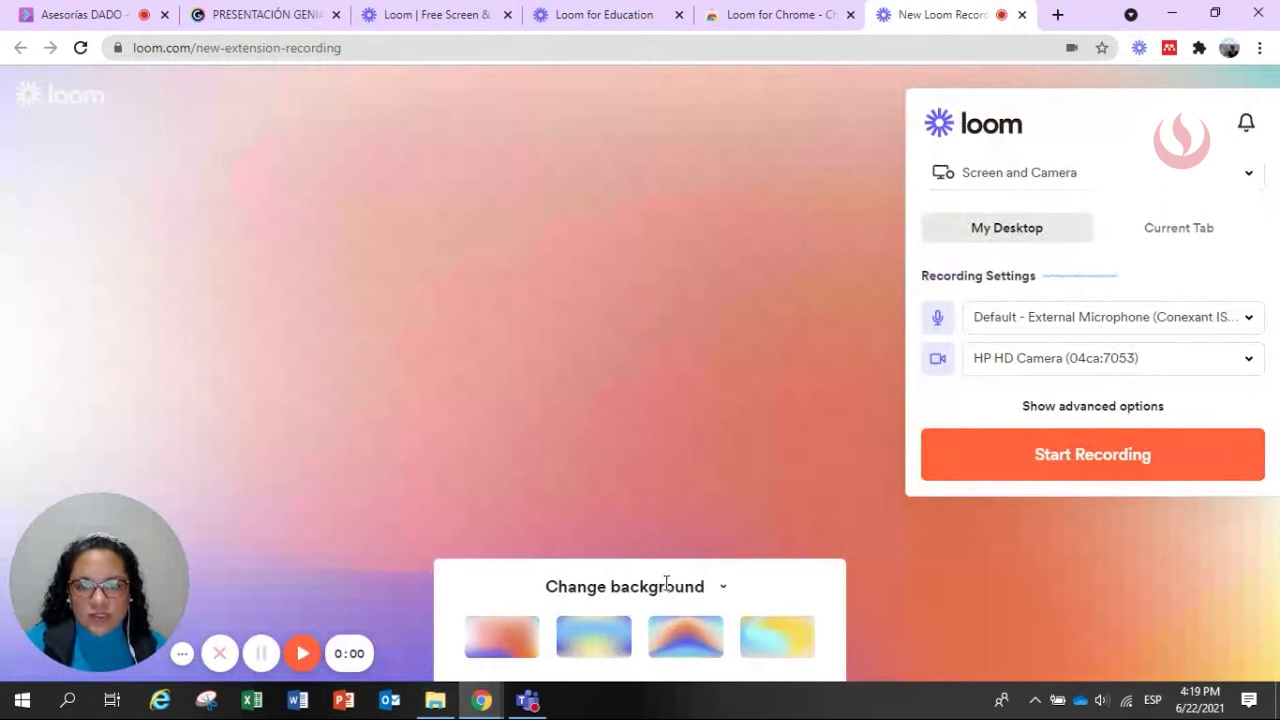
Try the available recording page backgrounds and keep the one with the orange arch over blue.
left_click(694, 650)
left_click(620, 652)
left_click(698, 645)
left_click(763, 646)
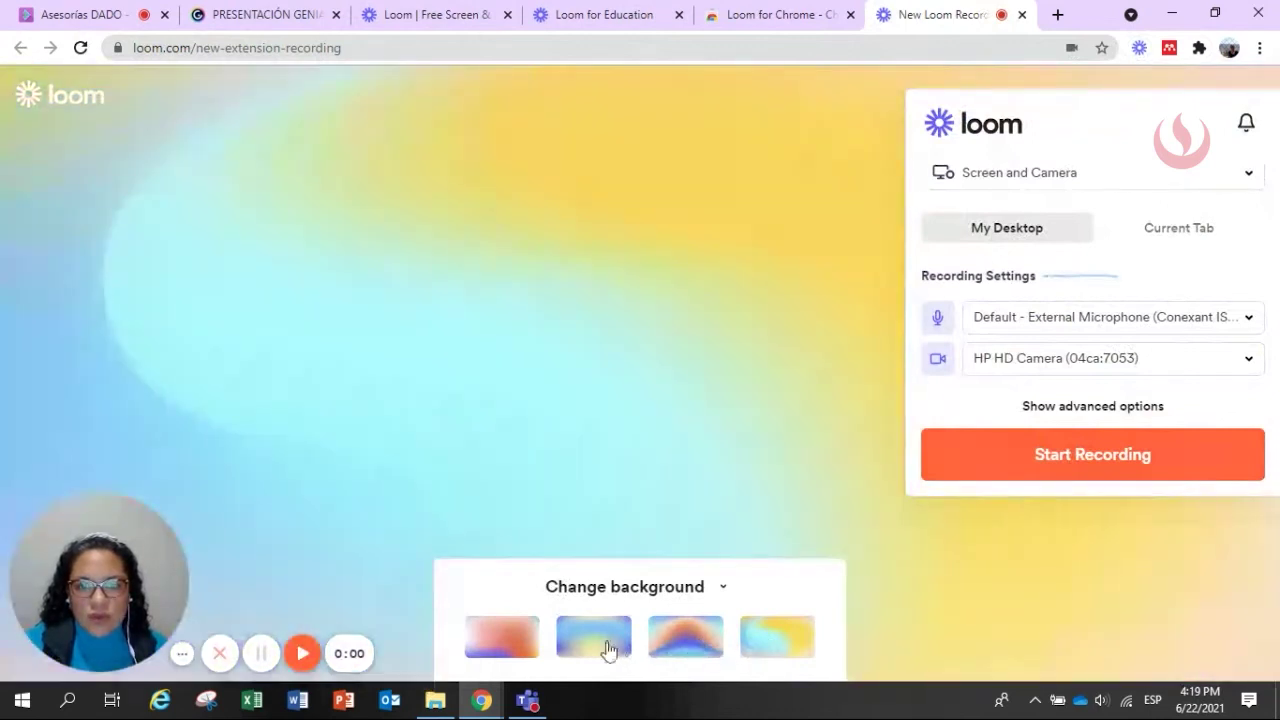
left_click(490, 636)
left_click(668, 648)
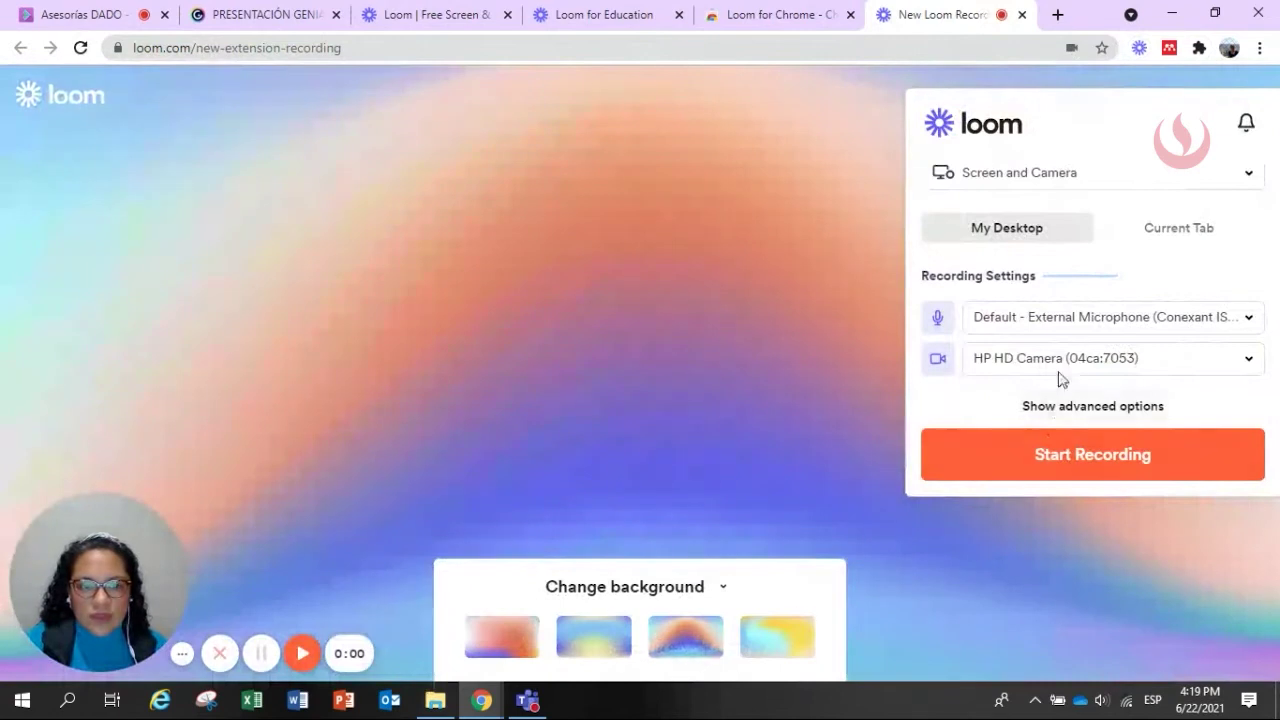
Try the Screen Only recording mode and set it back to Screen and Camera.
left_click(1147, 180)
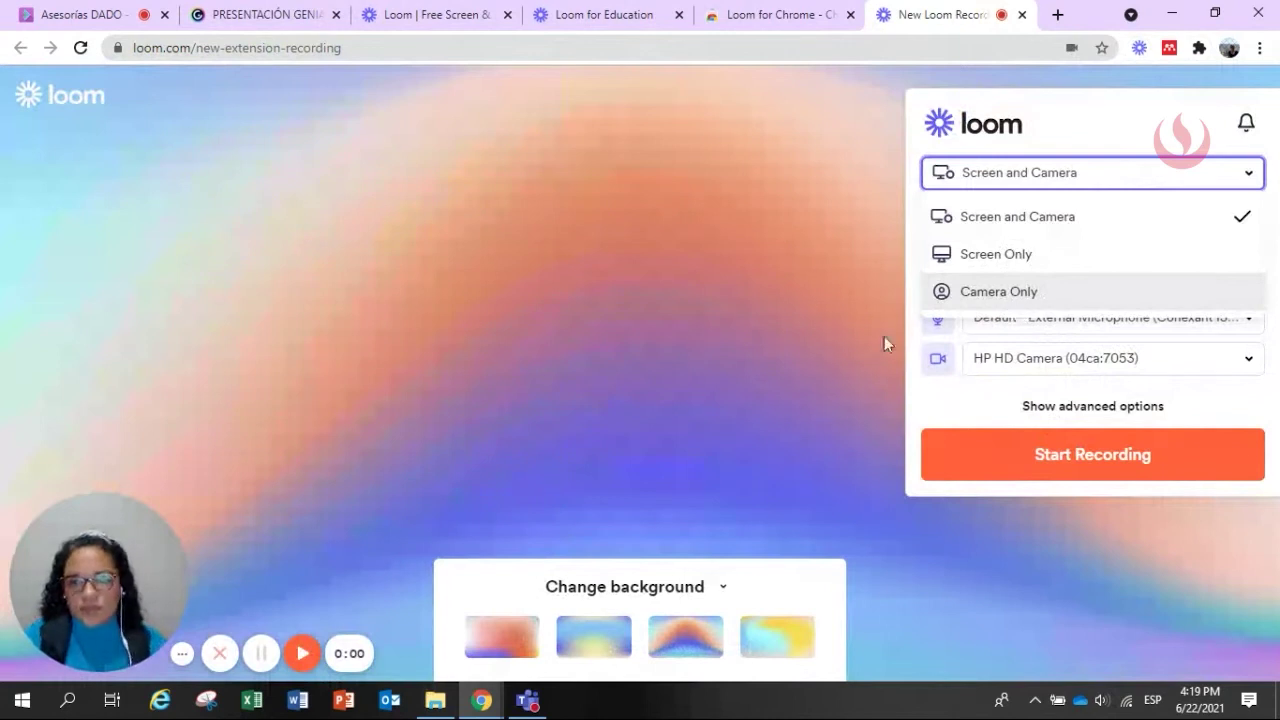
left_click(1043, 254)
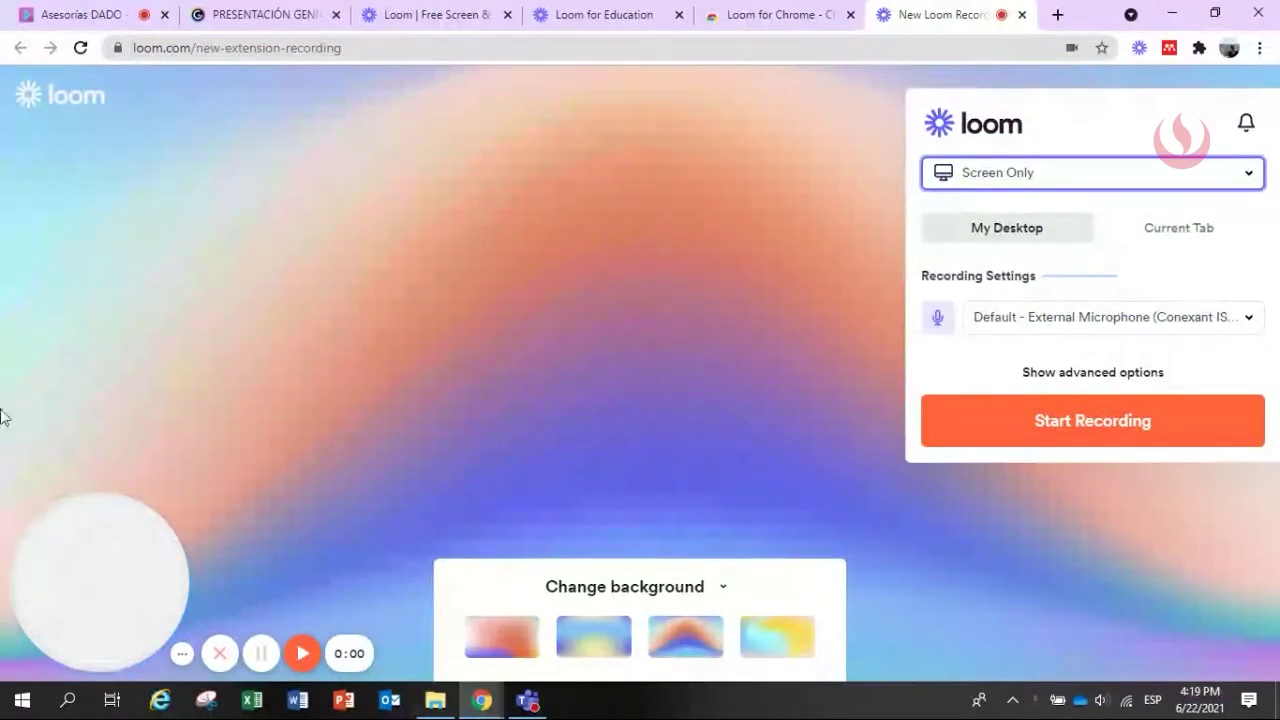
left_click(1058, 180)
left_click(1038, 231)
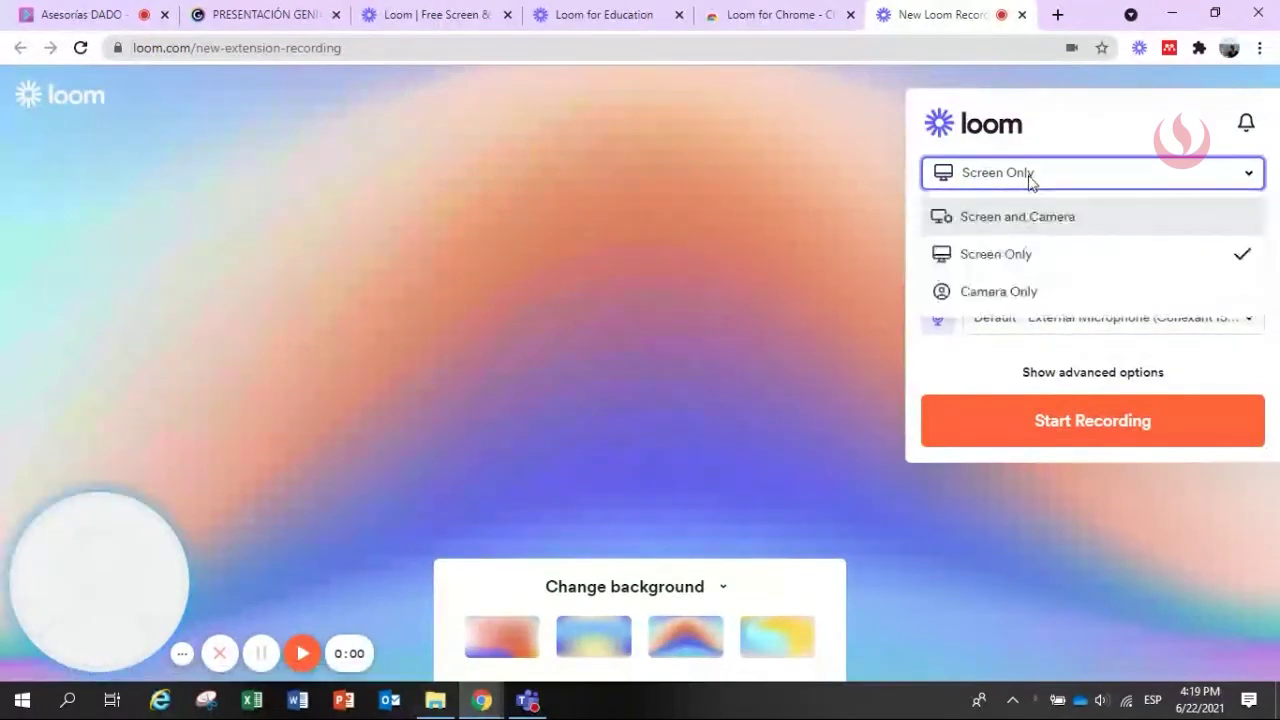
left_click(1031, 177)
left_click(1025, 216)
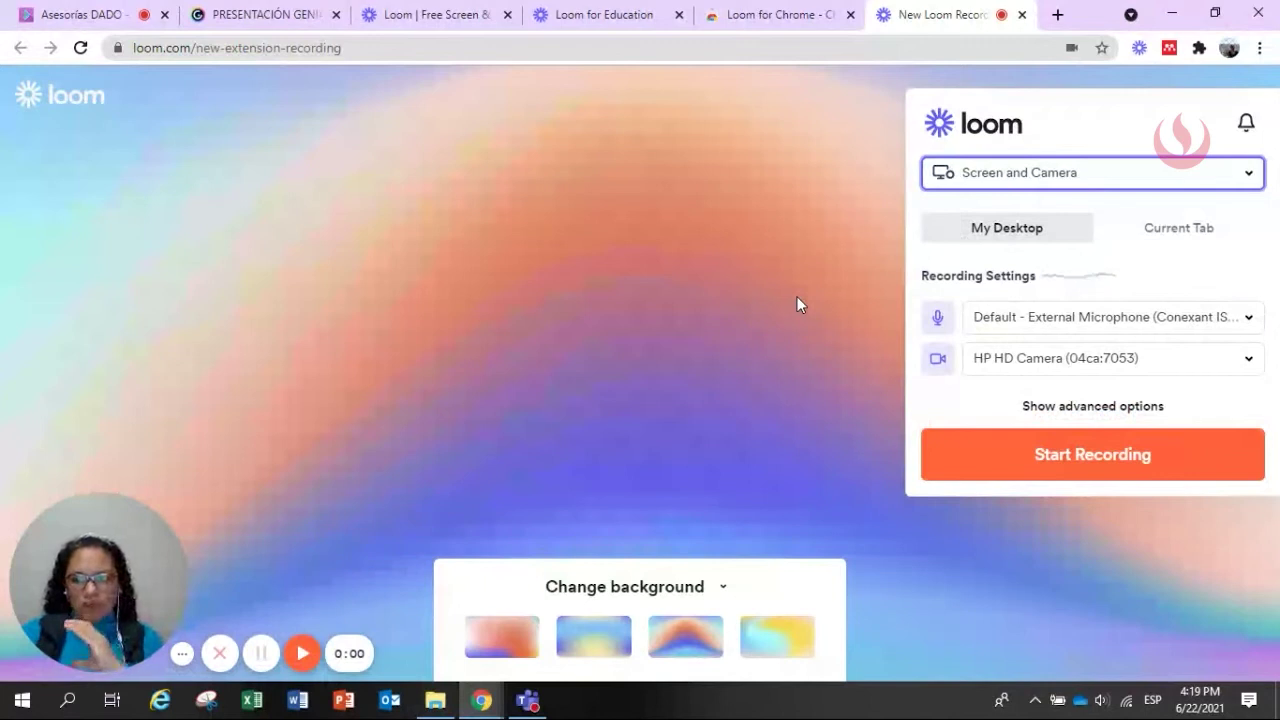
Shift the camera bubble slightly, try its medium size and set it back to the smallest size.
left_click_drag(144, 540, 129, 617)
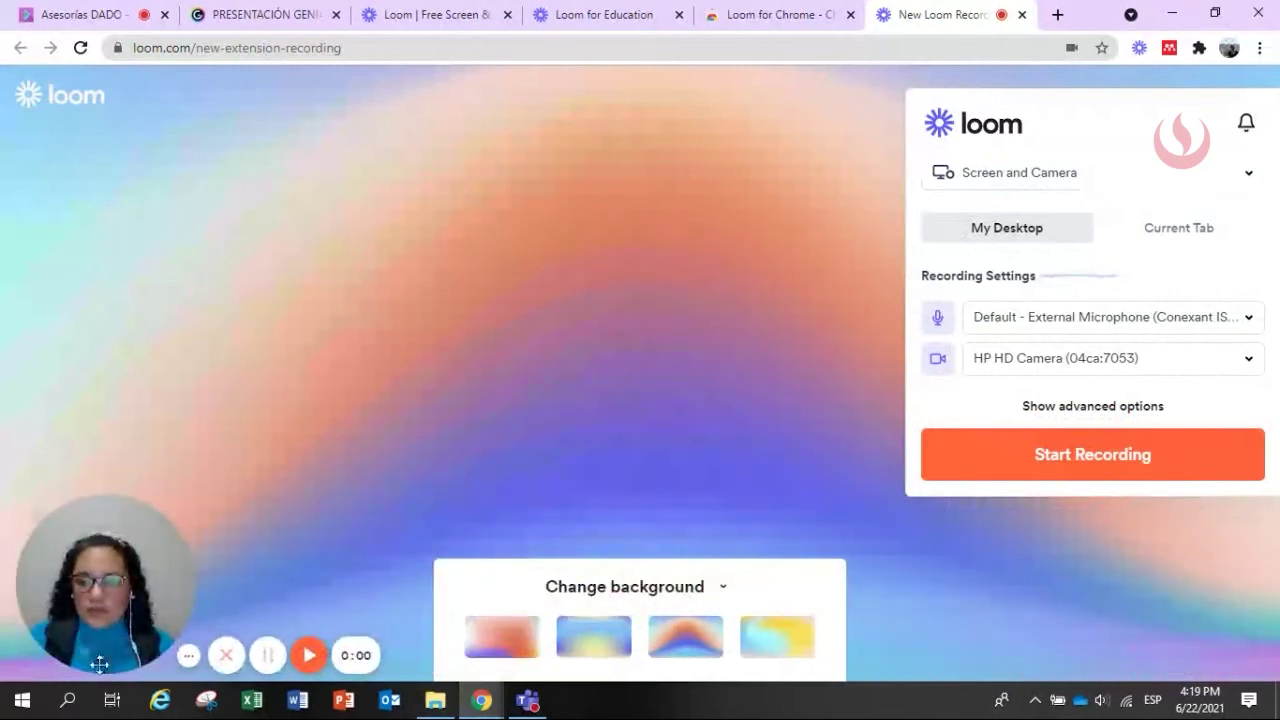
left_click(102, 651)
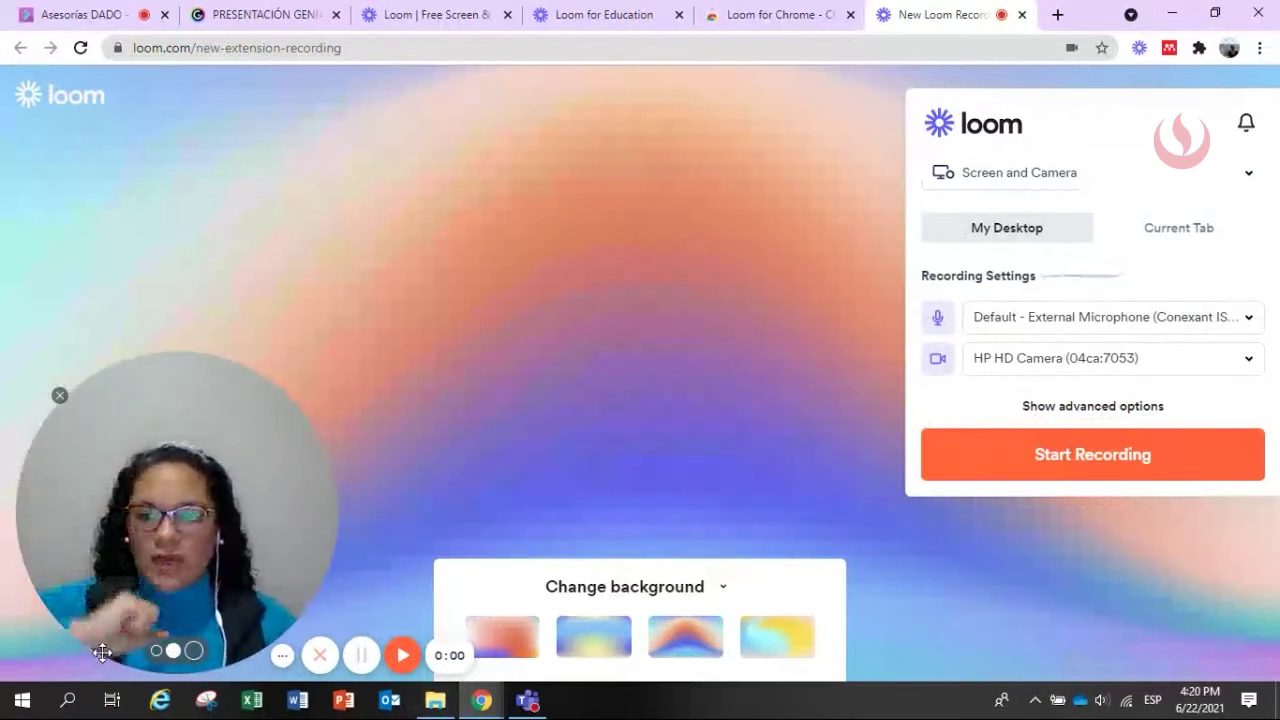
left_click(155, 652)
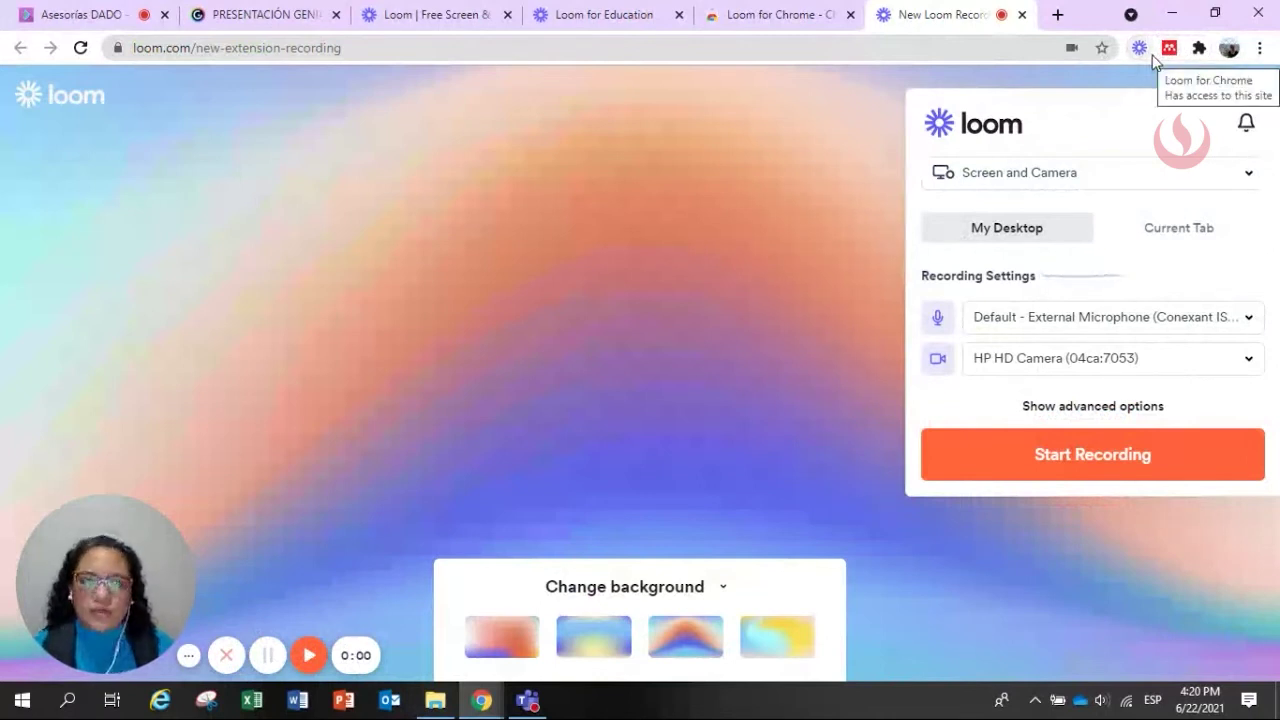
Close the new recording page and show the saved video in the Personal Library.
left_click(1022, 15)
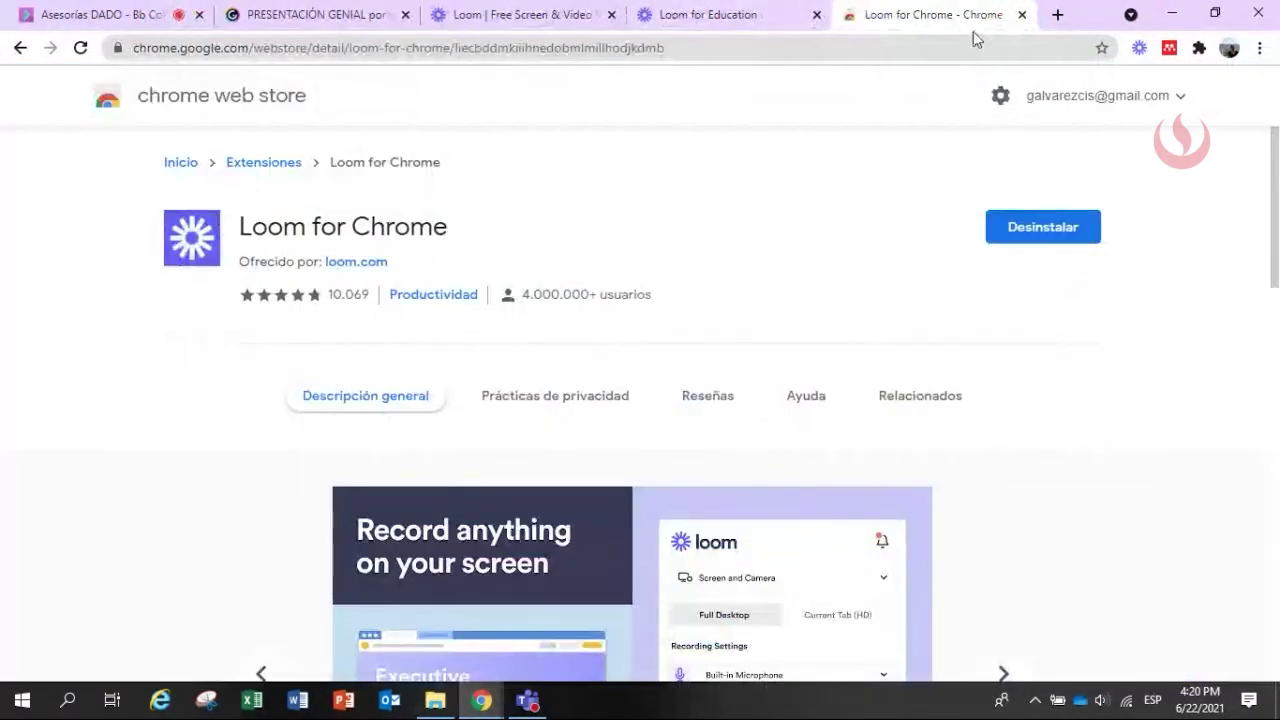
left_click(700, 14)
left_click(532, 14)
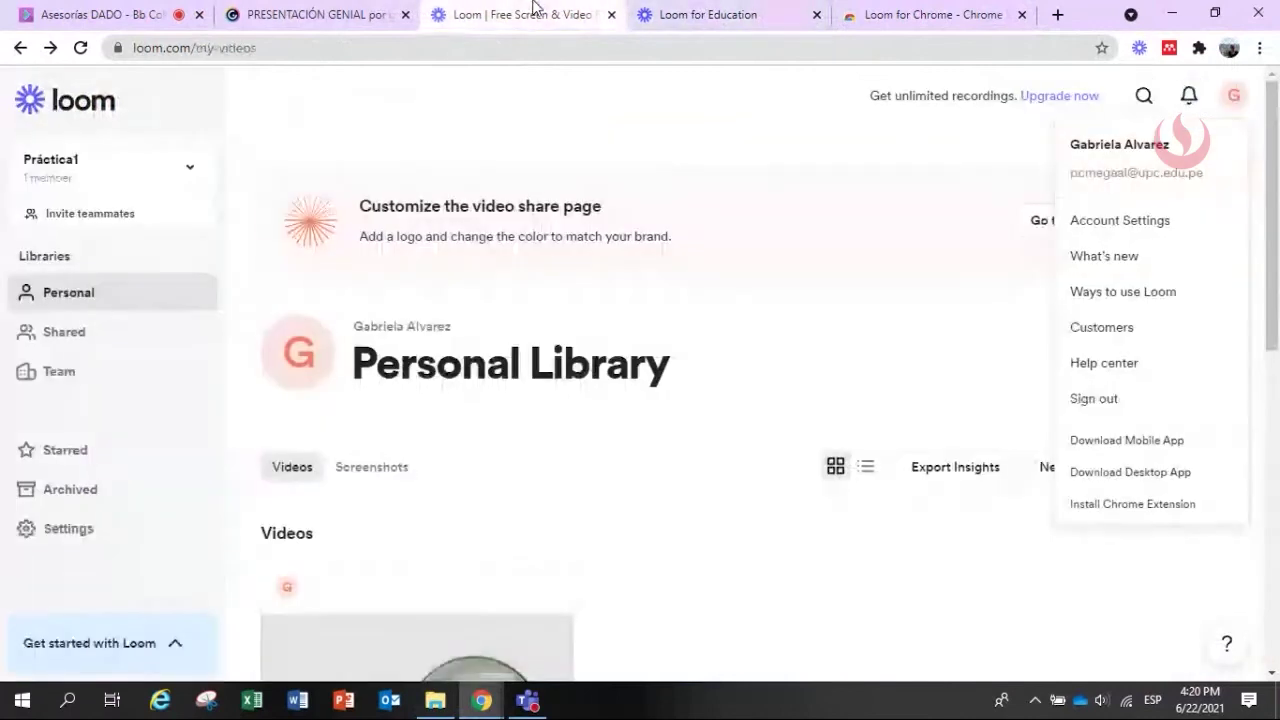
left_click(817, 121)
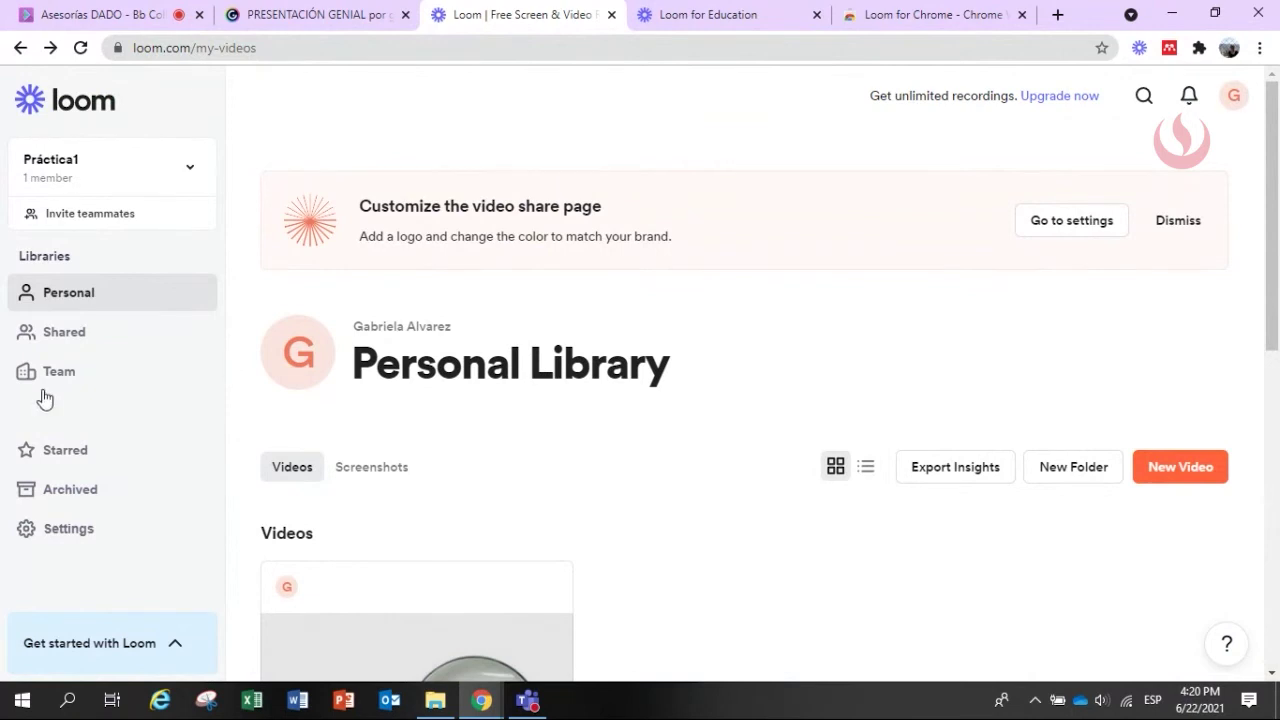
scroll(43, 380, "down", 3)
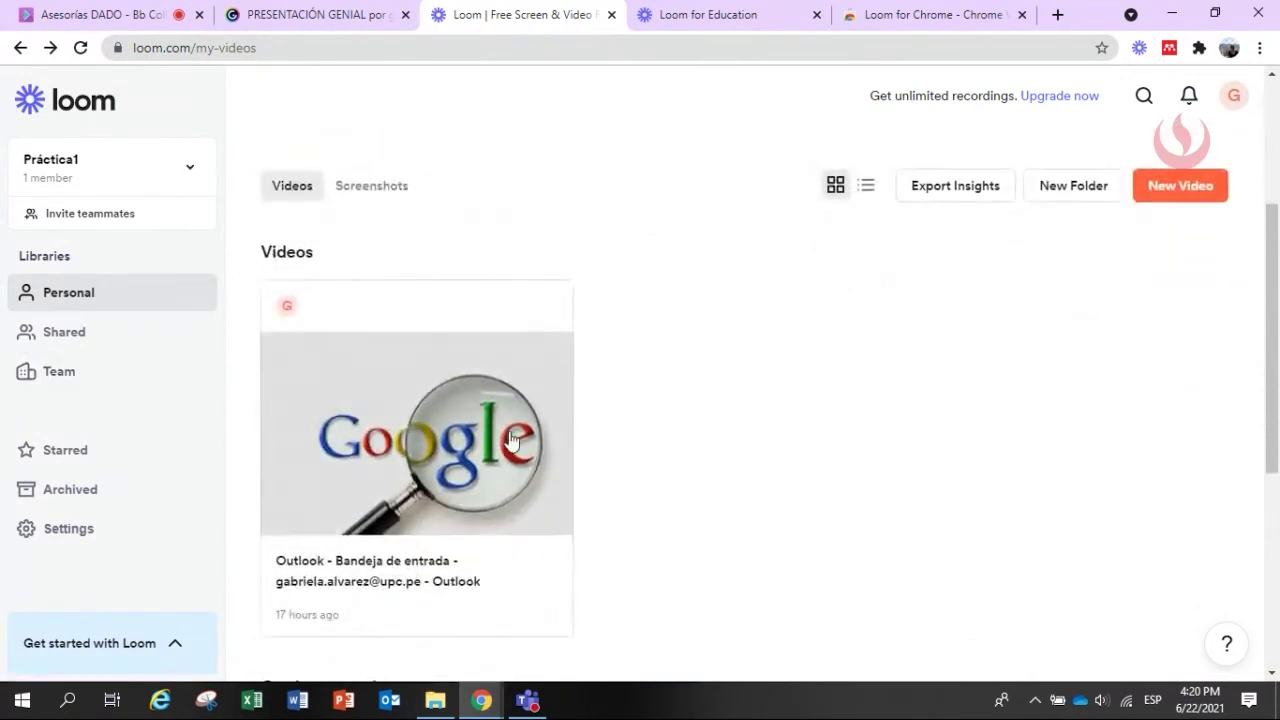
mouse_move(443, 566)
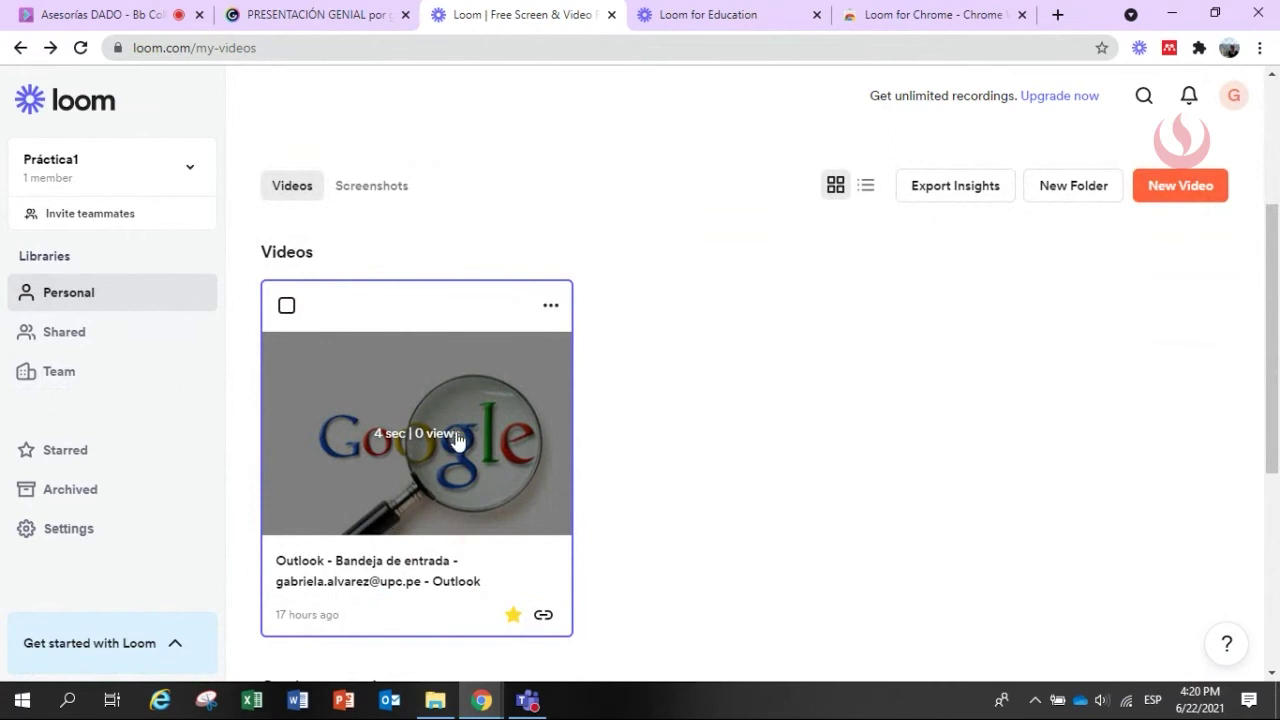
View the Shared and Team libraries, then open and dismiss the teammate invitation form.
left_click(155, 347)
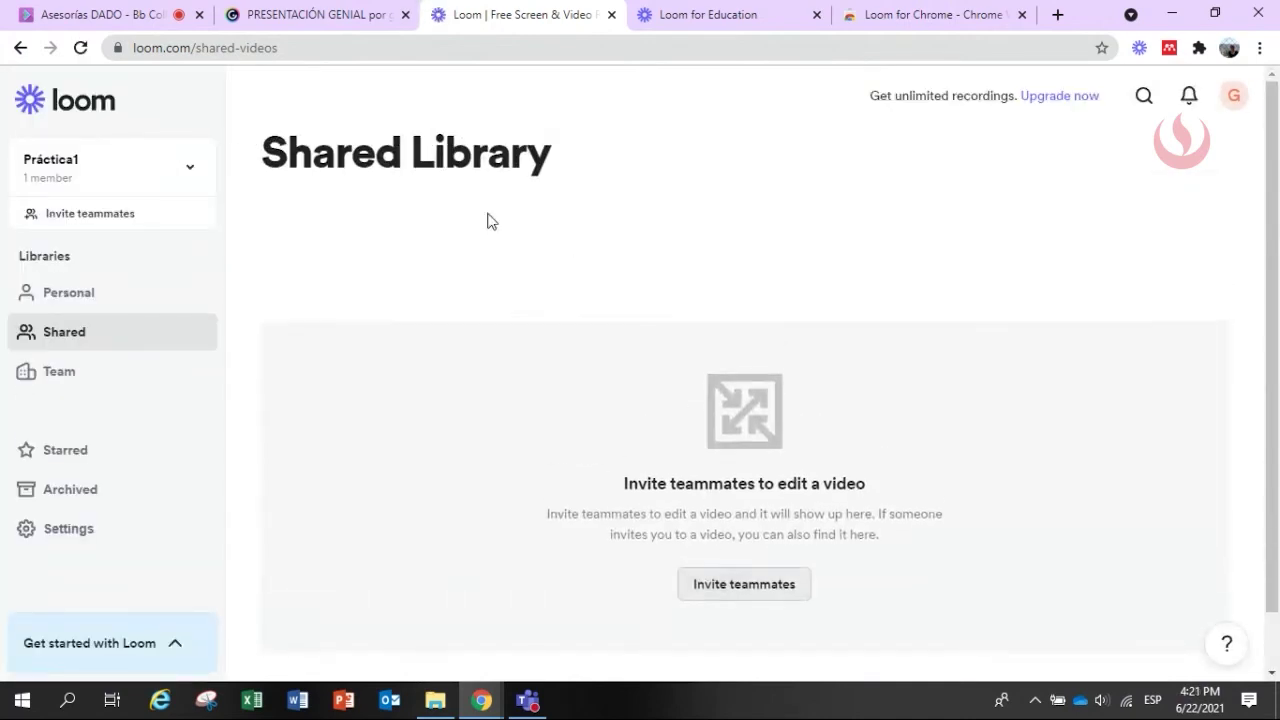
left_click(54, 387)
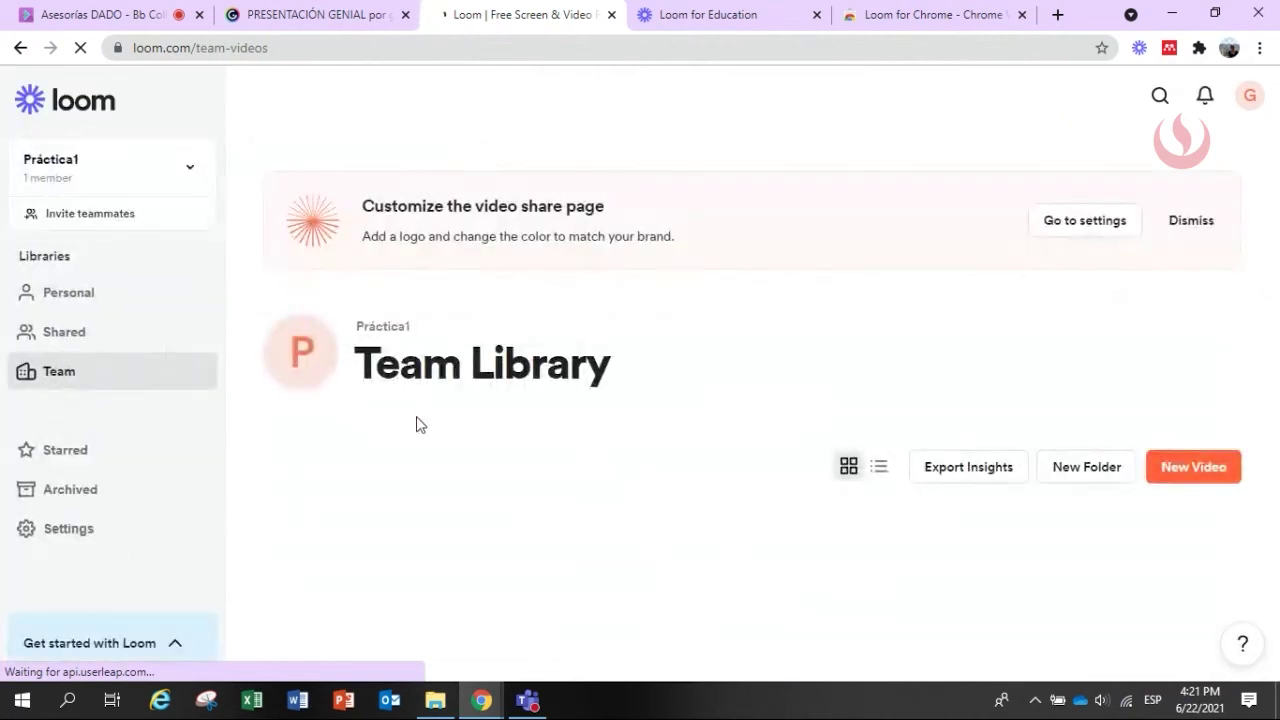
scroll(417, 425, "down", 1)
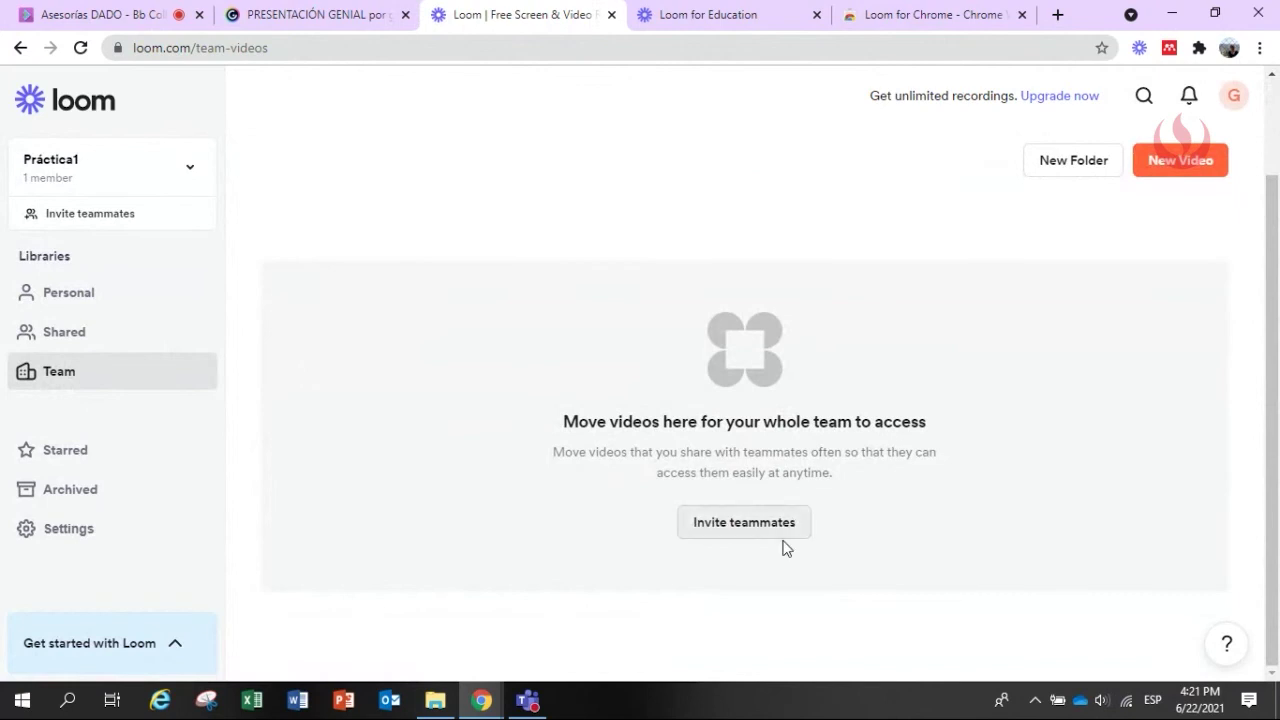
left_click(759, 521)
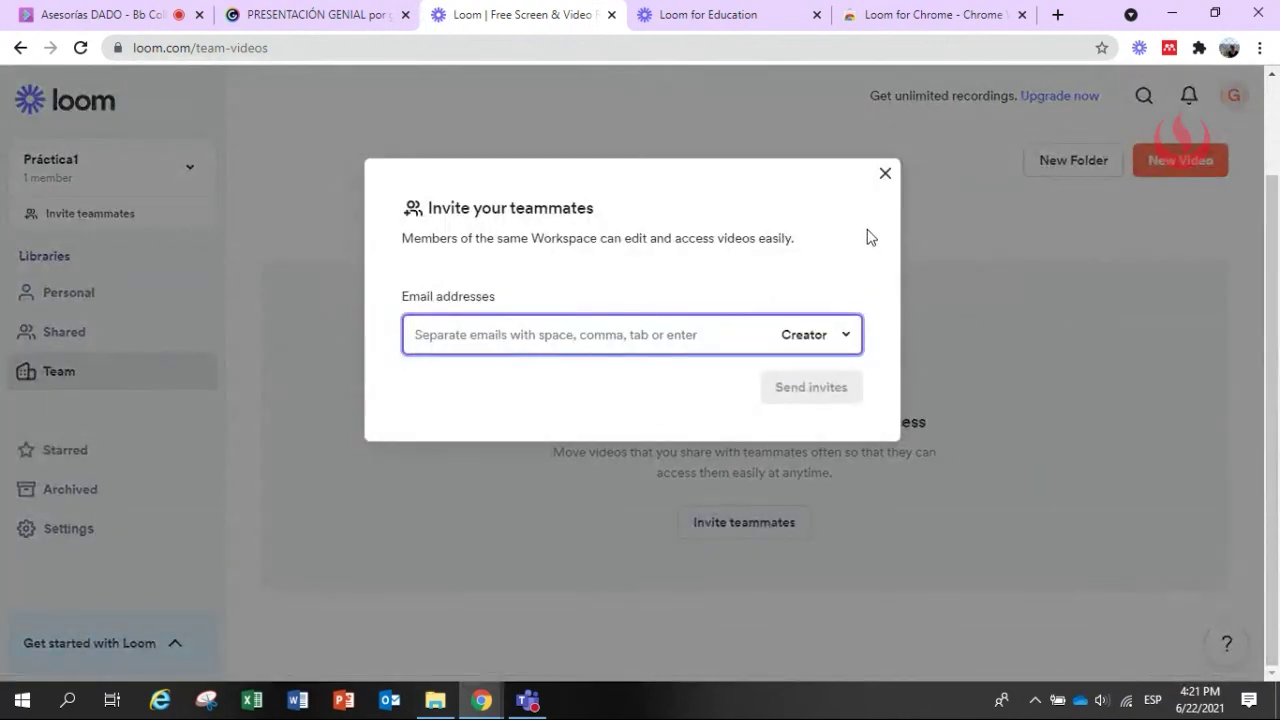
left_click(884, 173)
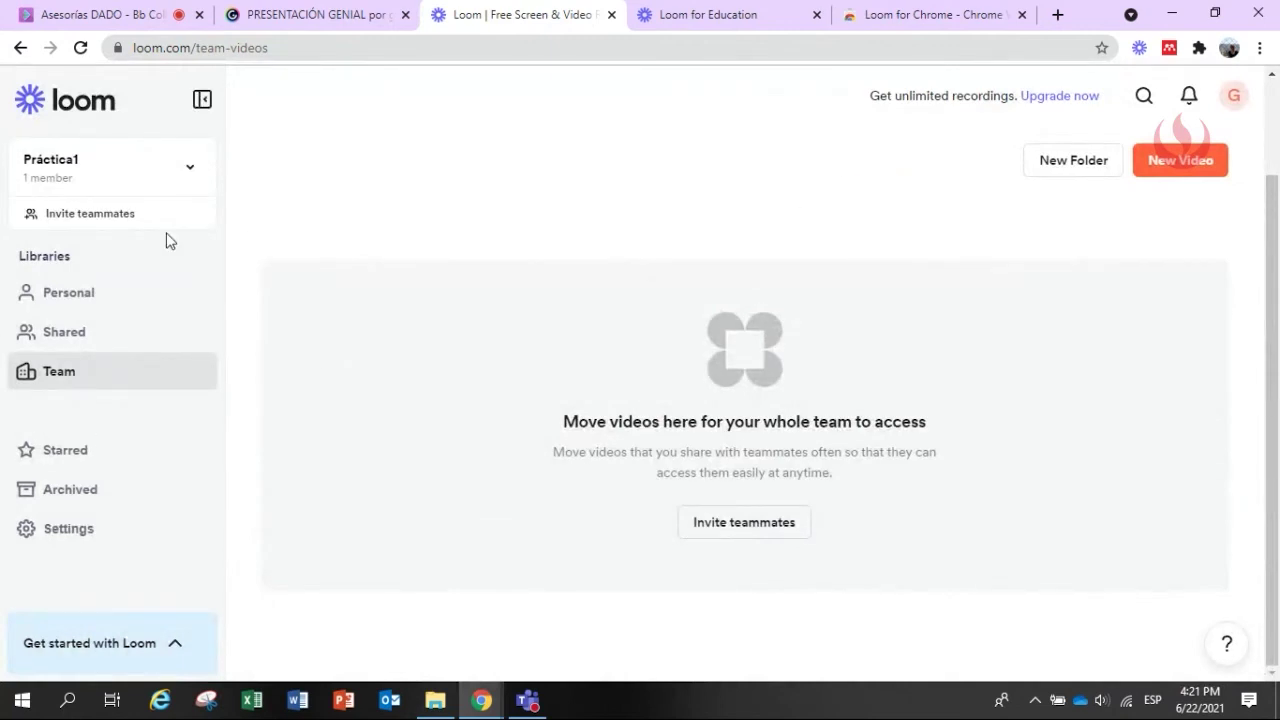
View the Práctica1 workspace switcher and return to the Personal Library.
left_click(98, 170)
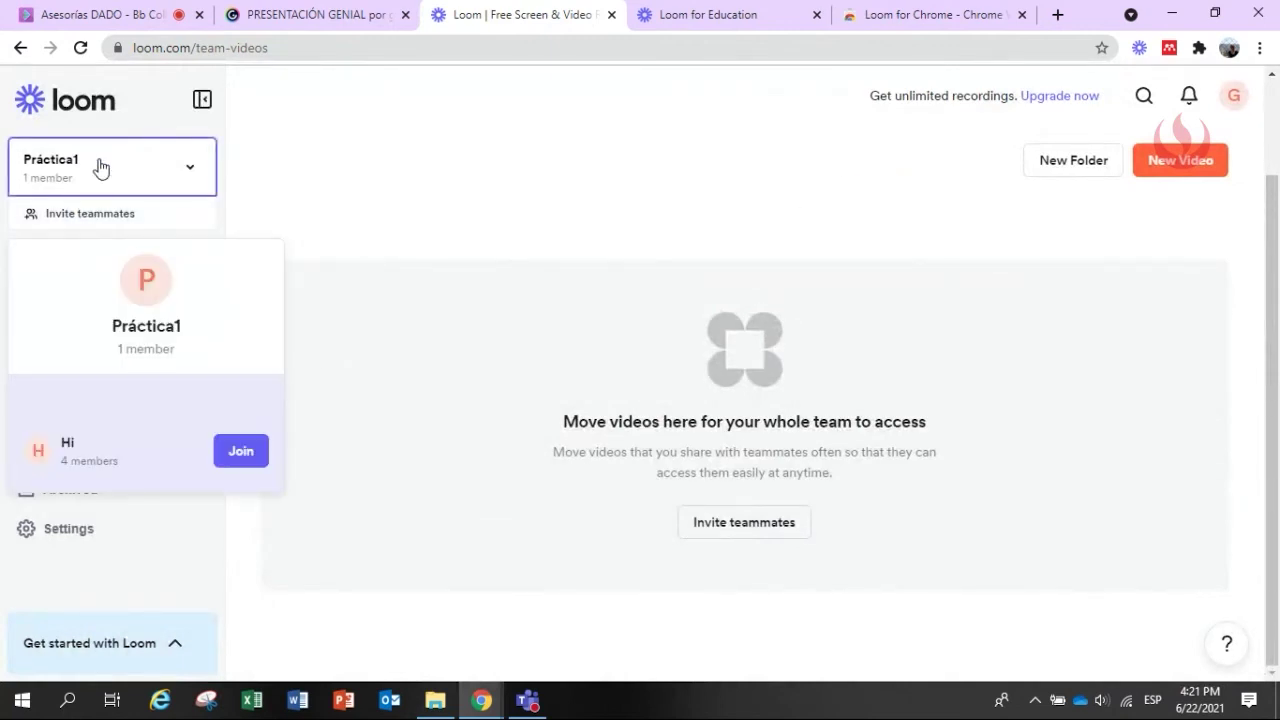
left_click(99, 167)
left_click(90, 306)
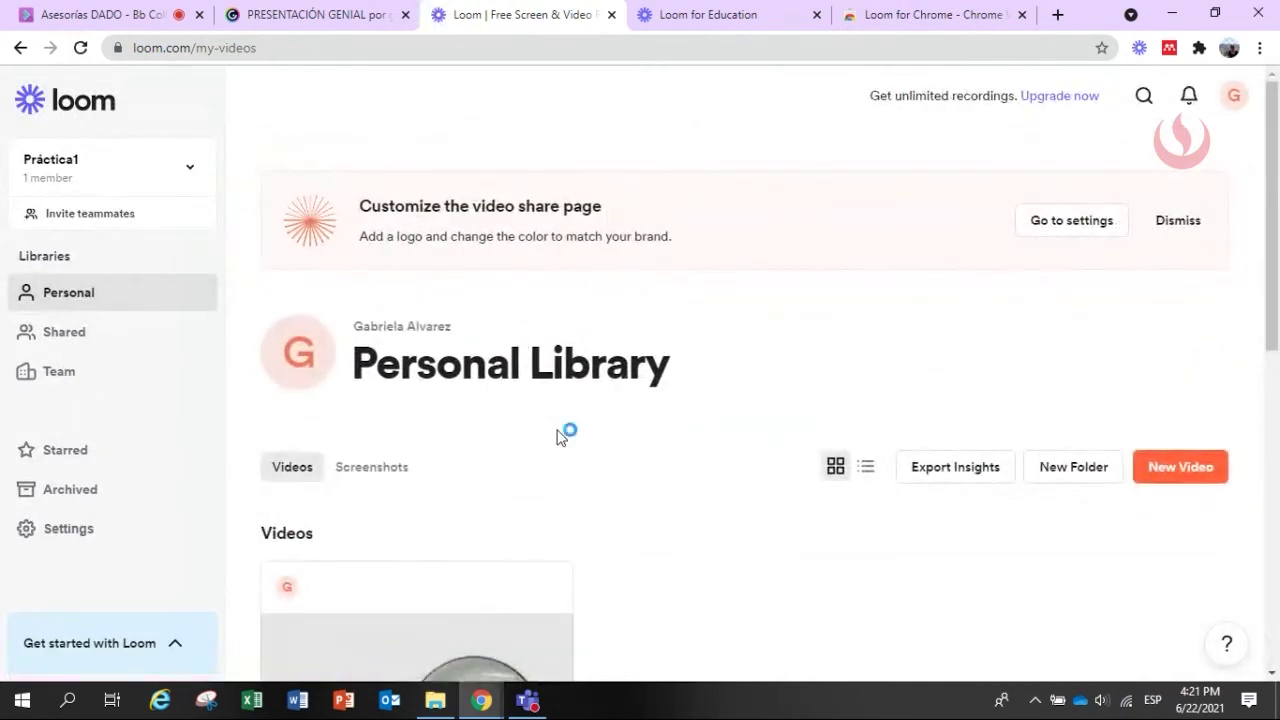
Play the opening of the Getting started video "Operations use cases at Loom" at lower volume, pause it and return to the Personal Library.
scroll(558, 438, "down", 4)
scroll(558, 438, "up", 2)
scroll(558, 438, "down", 4)
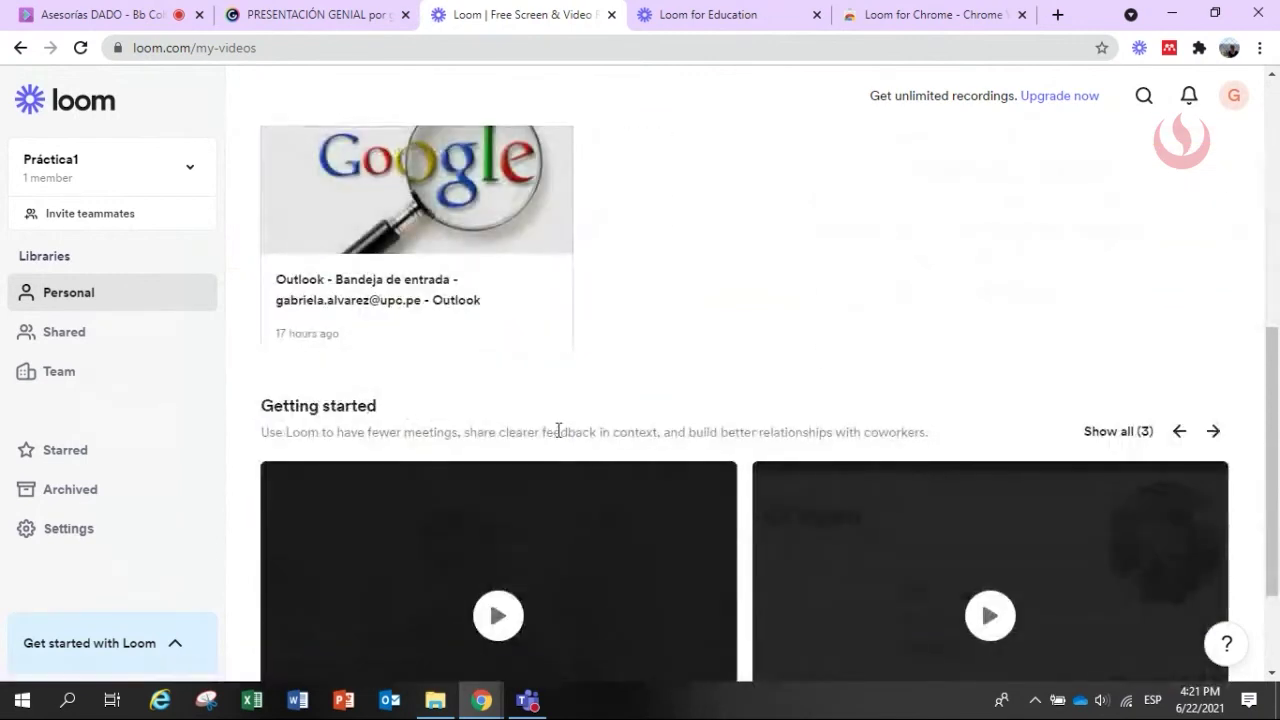
scroll(362, 413, "down", 2)
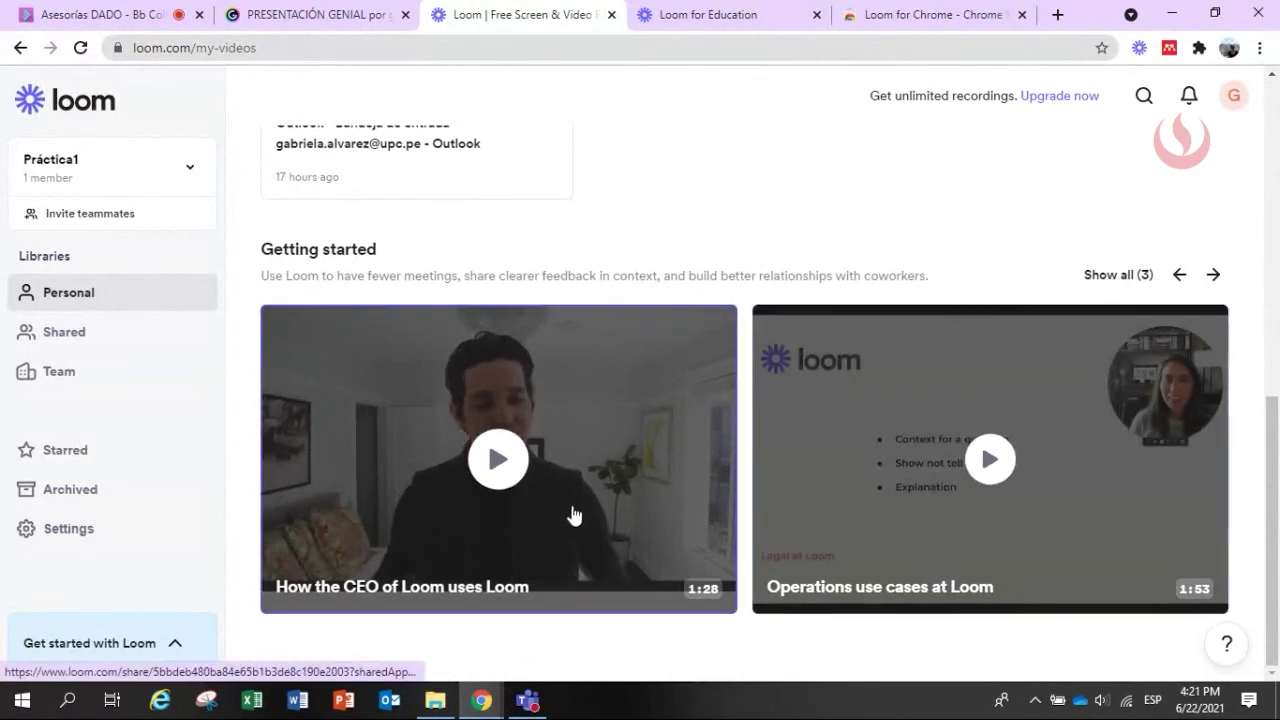
left_click(987, 459)
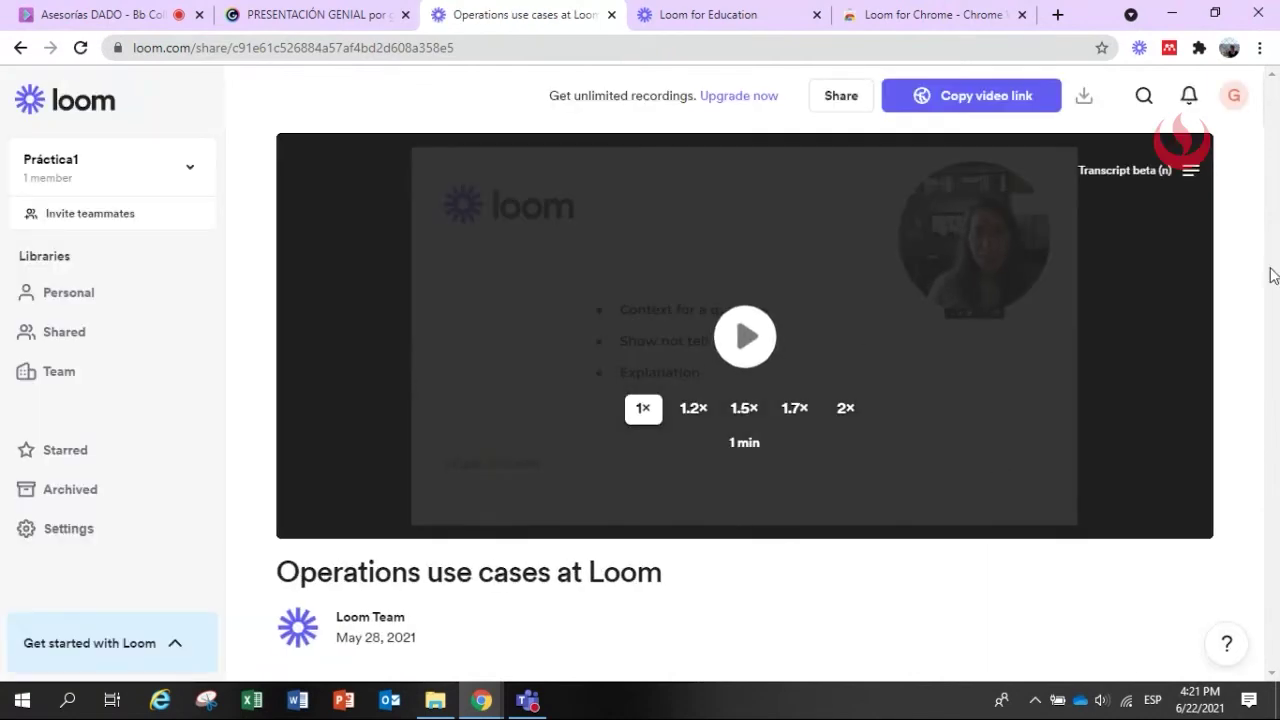
left_click(744, 338)
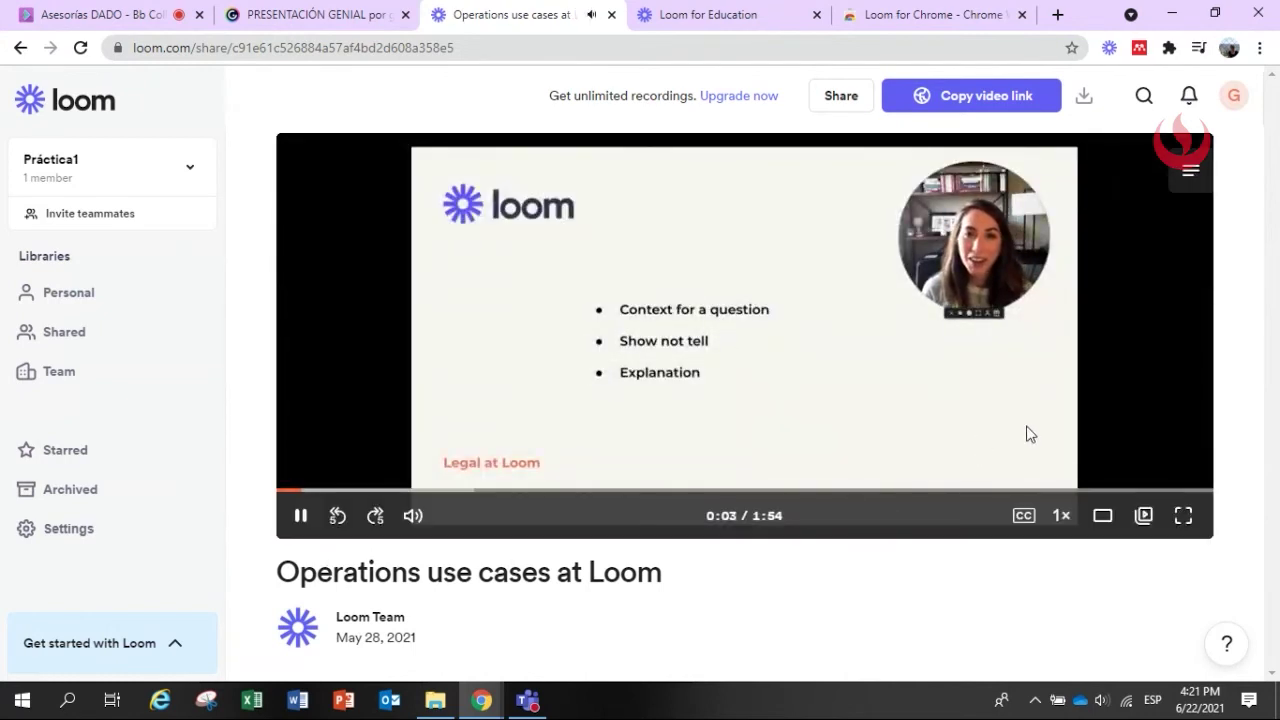
mouse_move(432, 517)
left_mouse_down()
mouse_move(451, 520)
mouse_move(438, 526)
left_mouse_up()
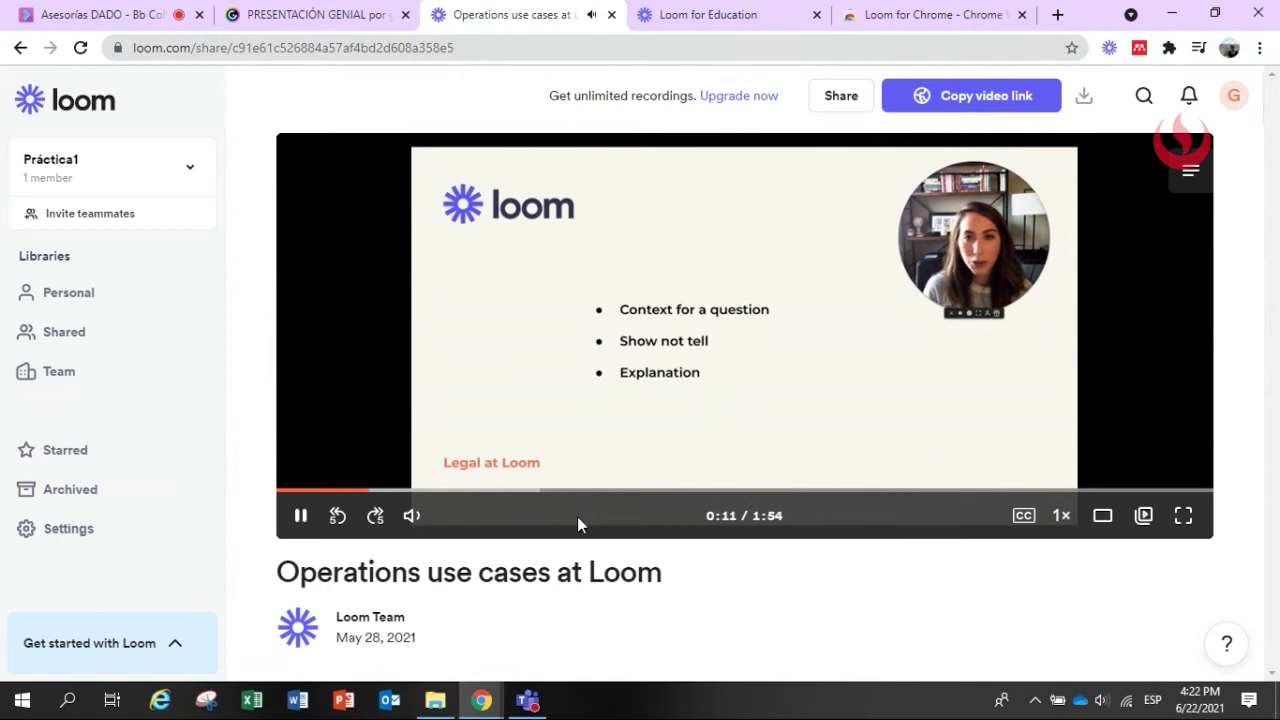
left_click(299, 516)
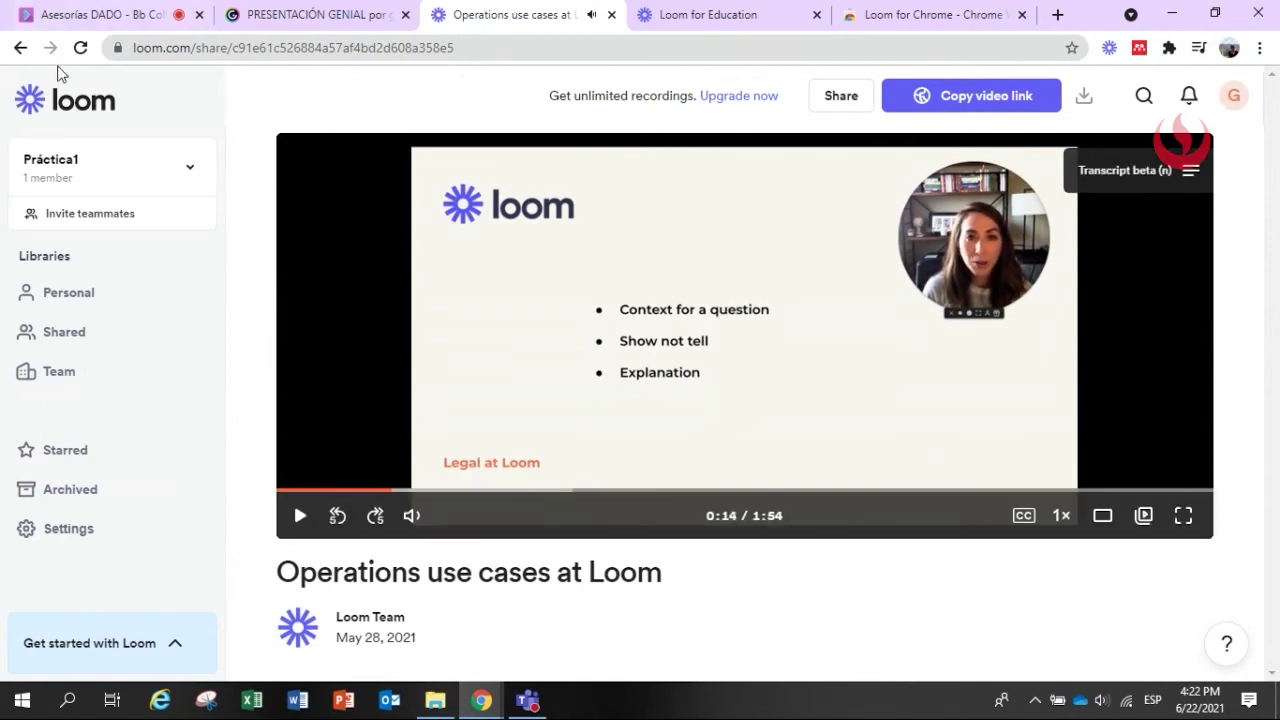
left_click(19, 50)
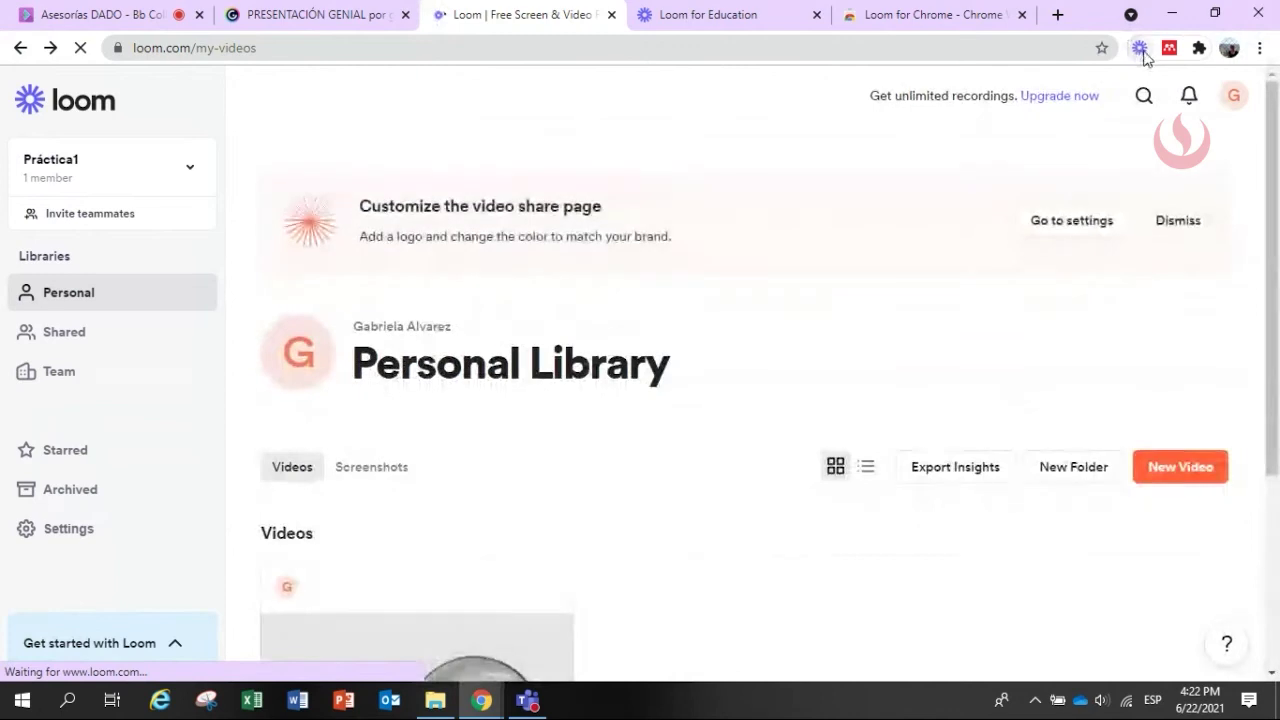
scroll(975, 585, "up", 6)
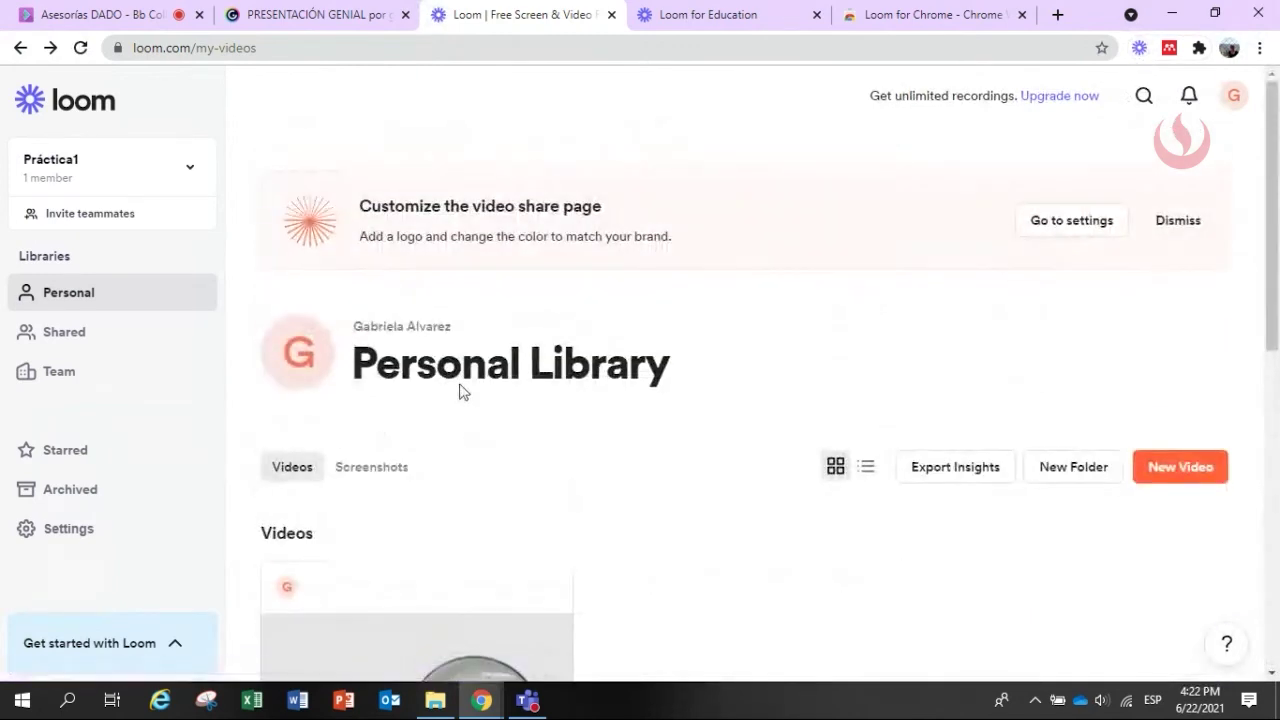
Open the recorder for a new video from the Personal Library and show its advanced options.
left_click(1191, 479)
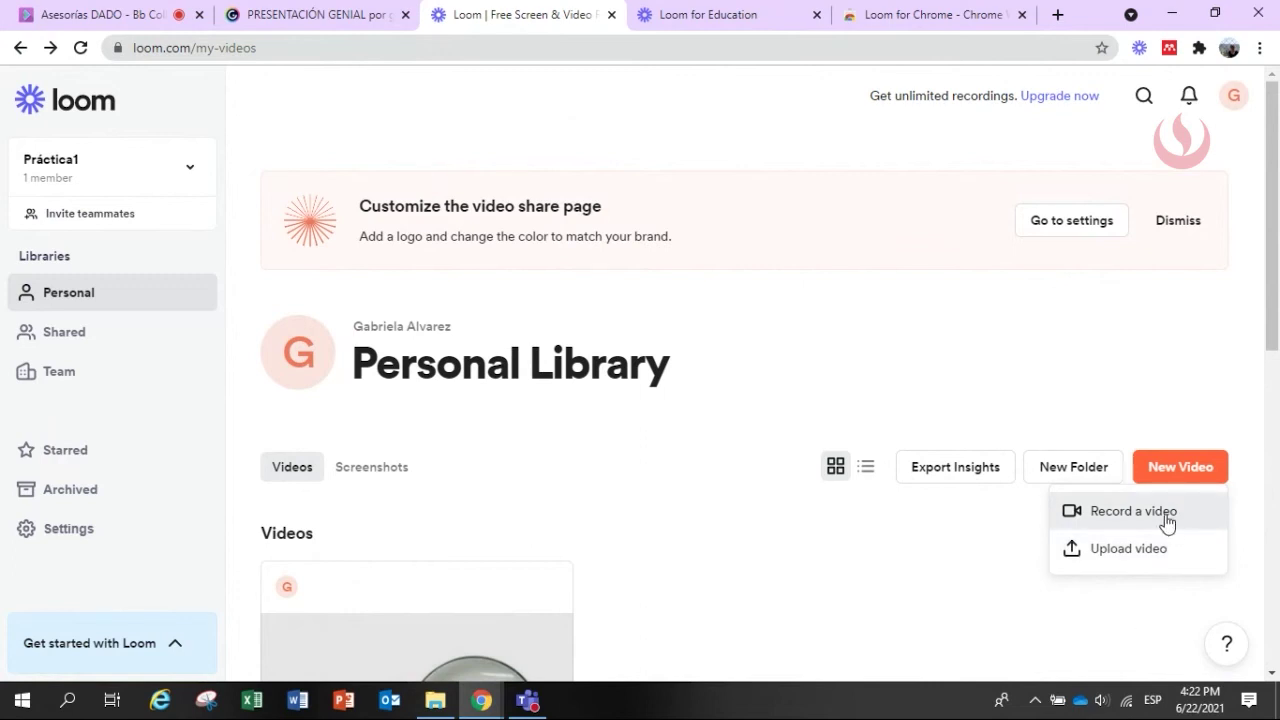
left_click(1169, 521)
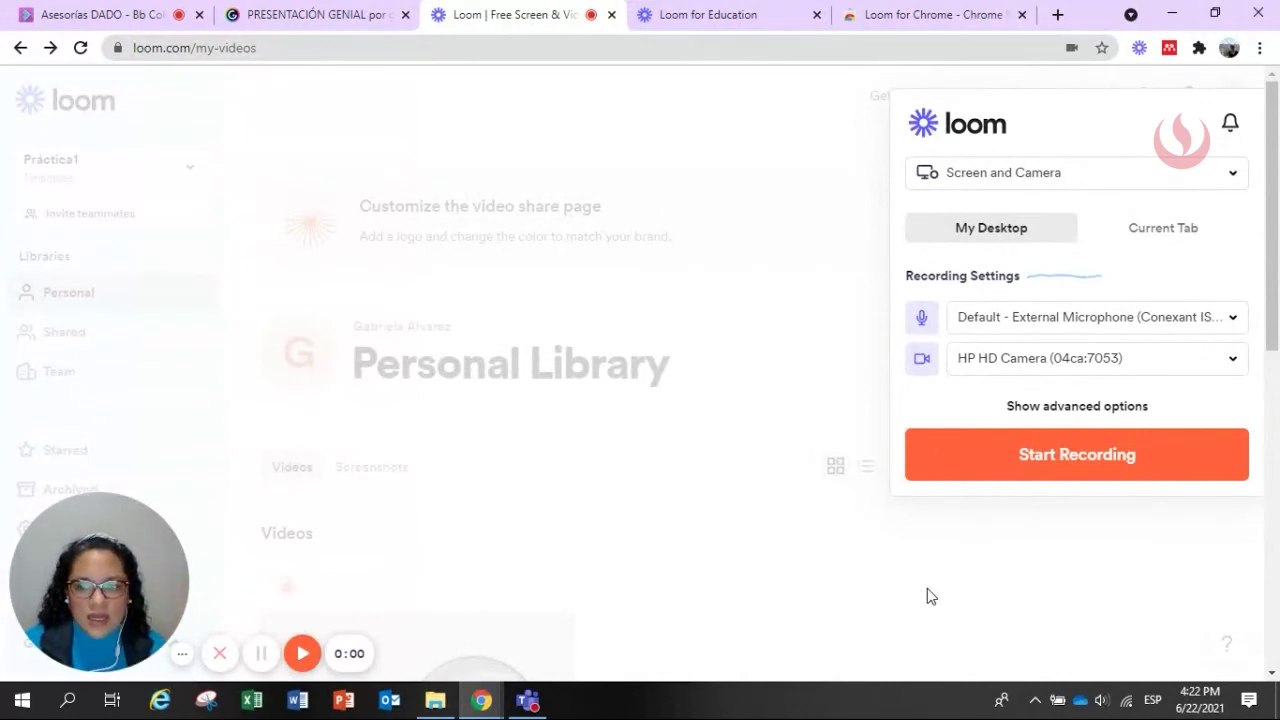
left_click(1103, 407)
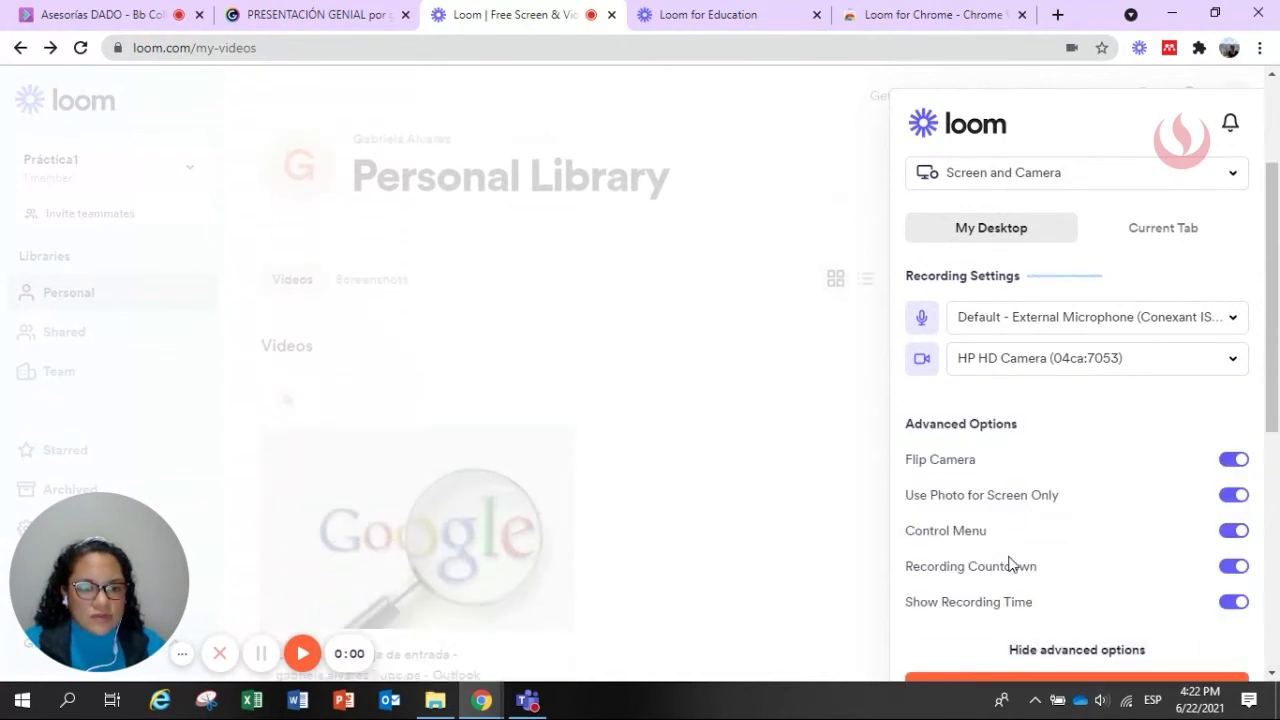
View the available capture modes, then try Current Tab as the recording source and set it back to My Desktop.
left_click(1066, 174)
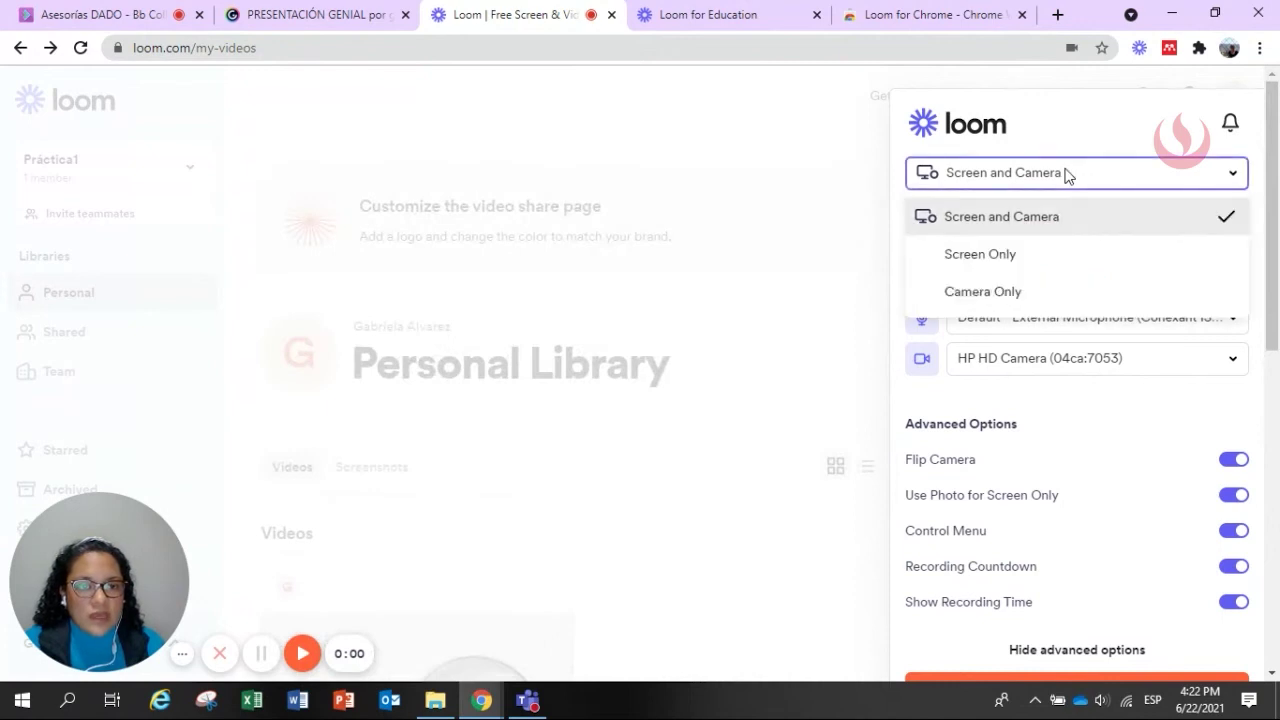
left_click(1100, 125)
left_click(1160, 240)
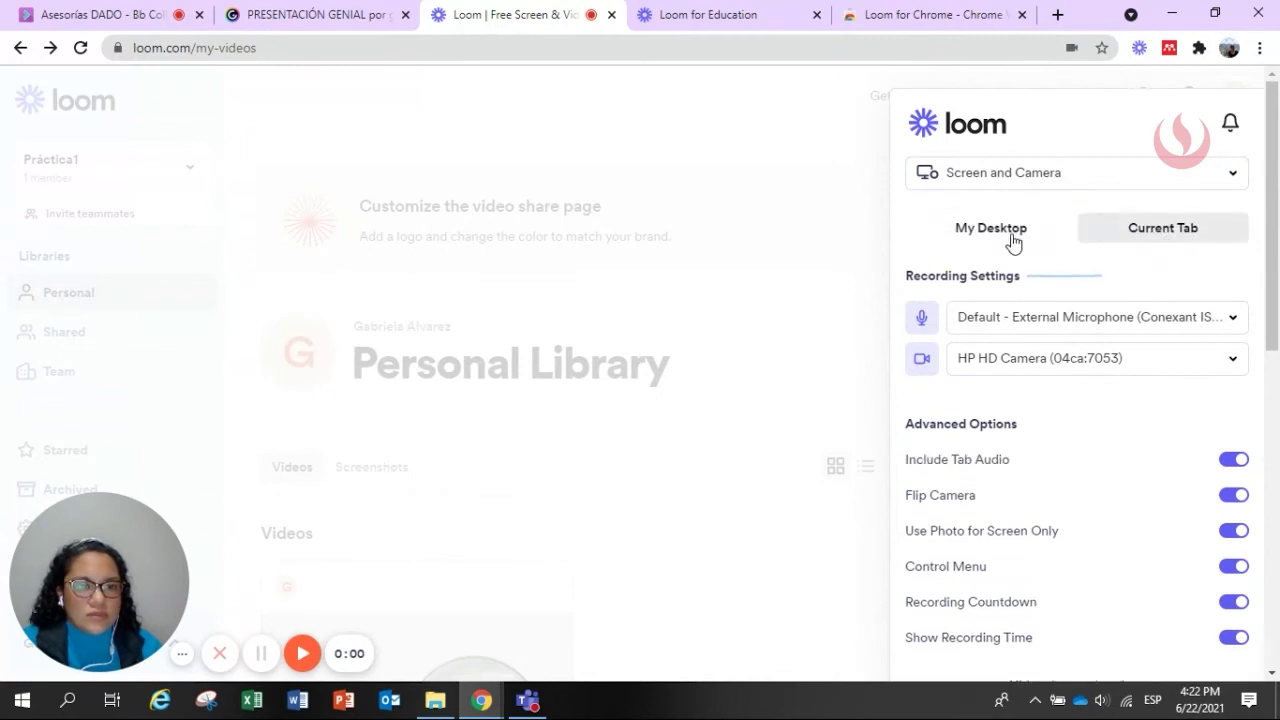
left_click(990, 230)
scroll(1140, 491, "down", 5)
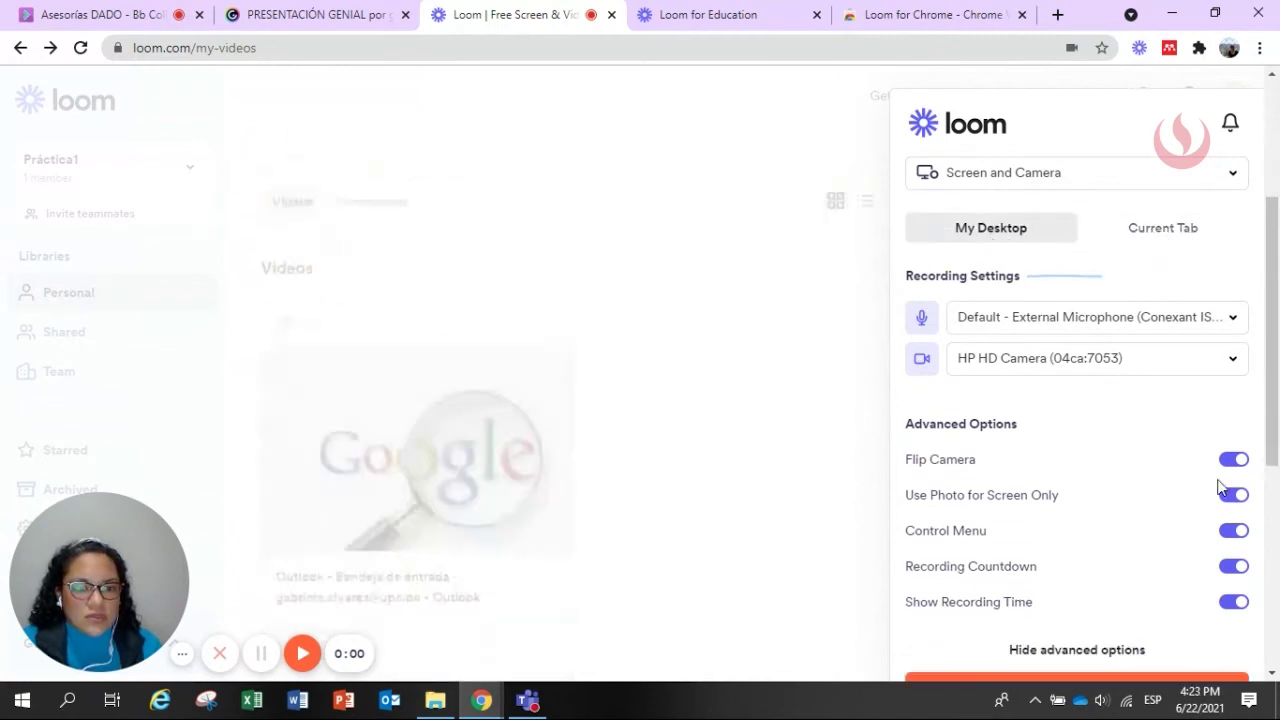
scroll(1200, 580, "up", 5)
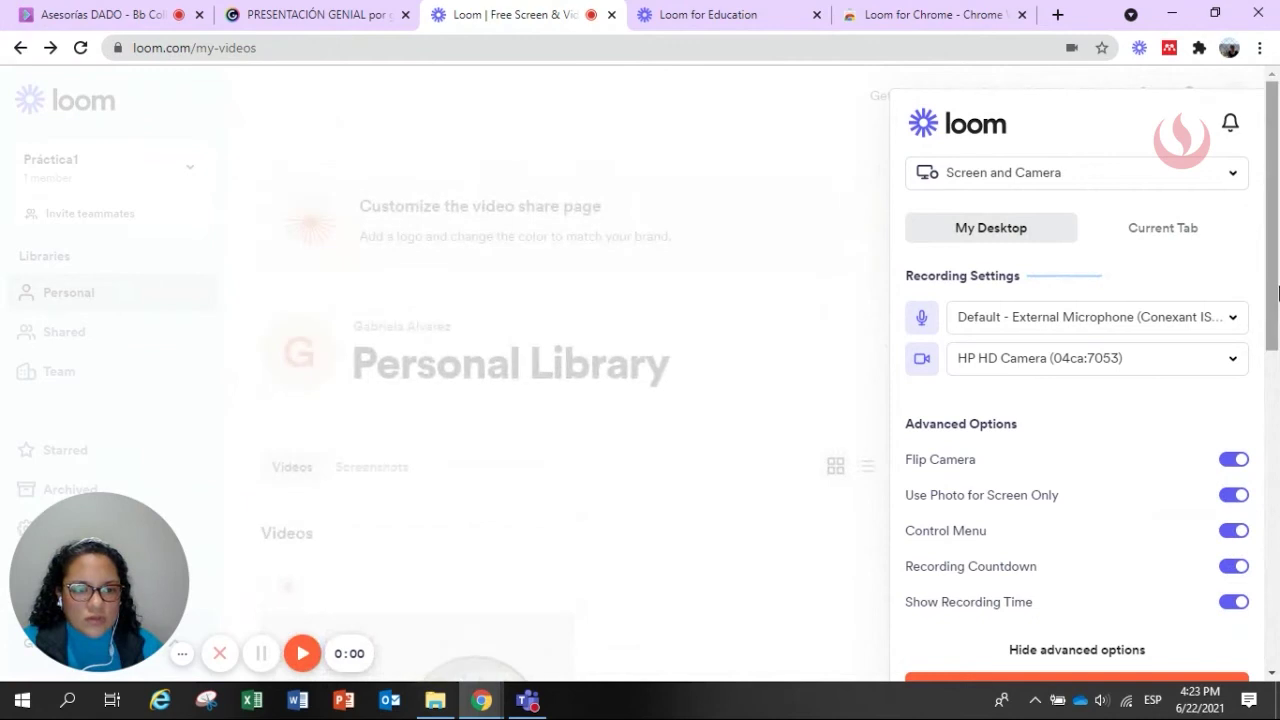
Start a Screen and Camera desktop recording that shares the entire screen.
left_click(1127, 680)
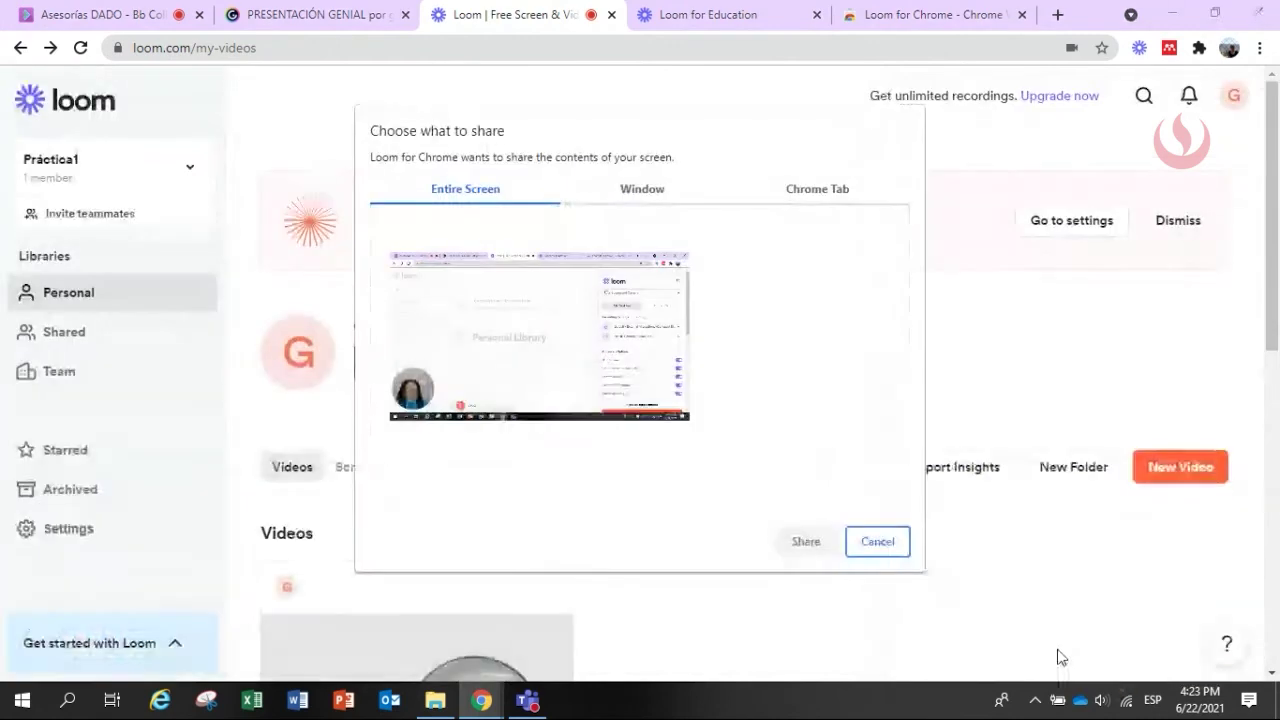
left_click(877, 541)
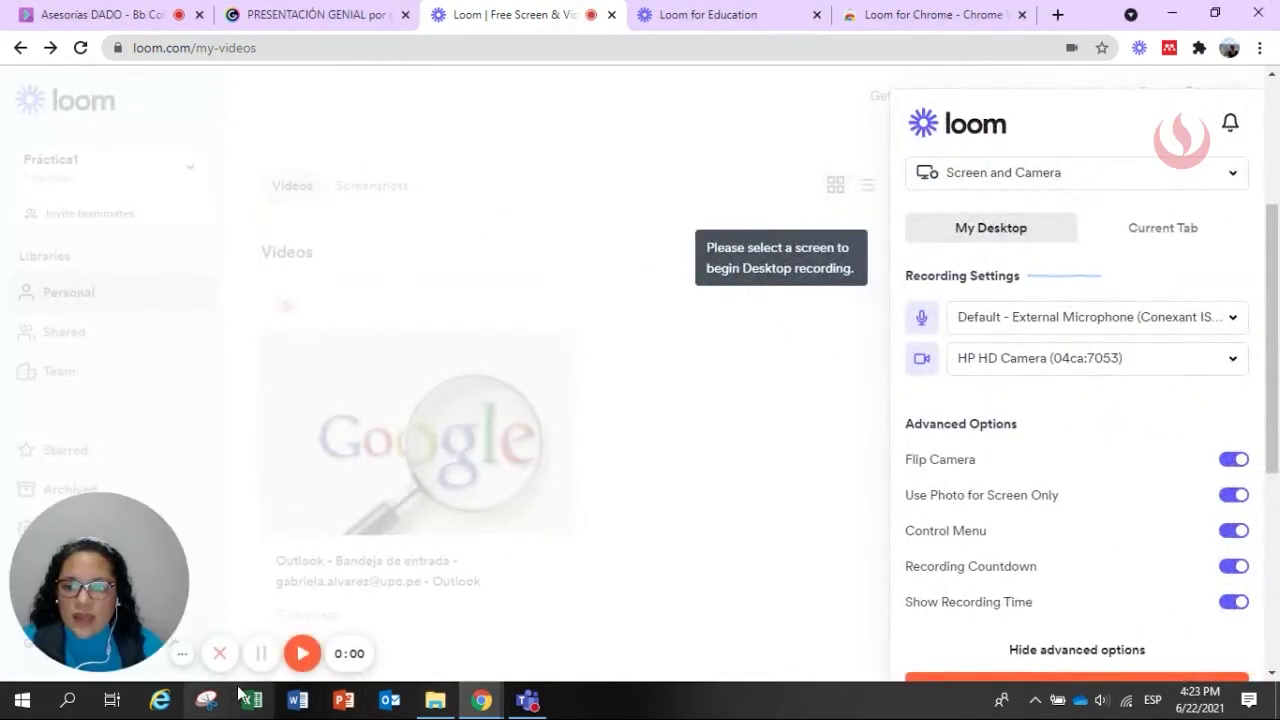
left_click(300, 654)
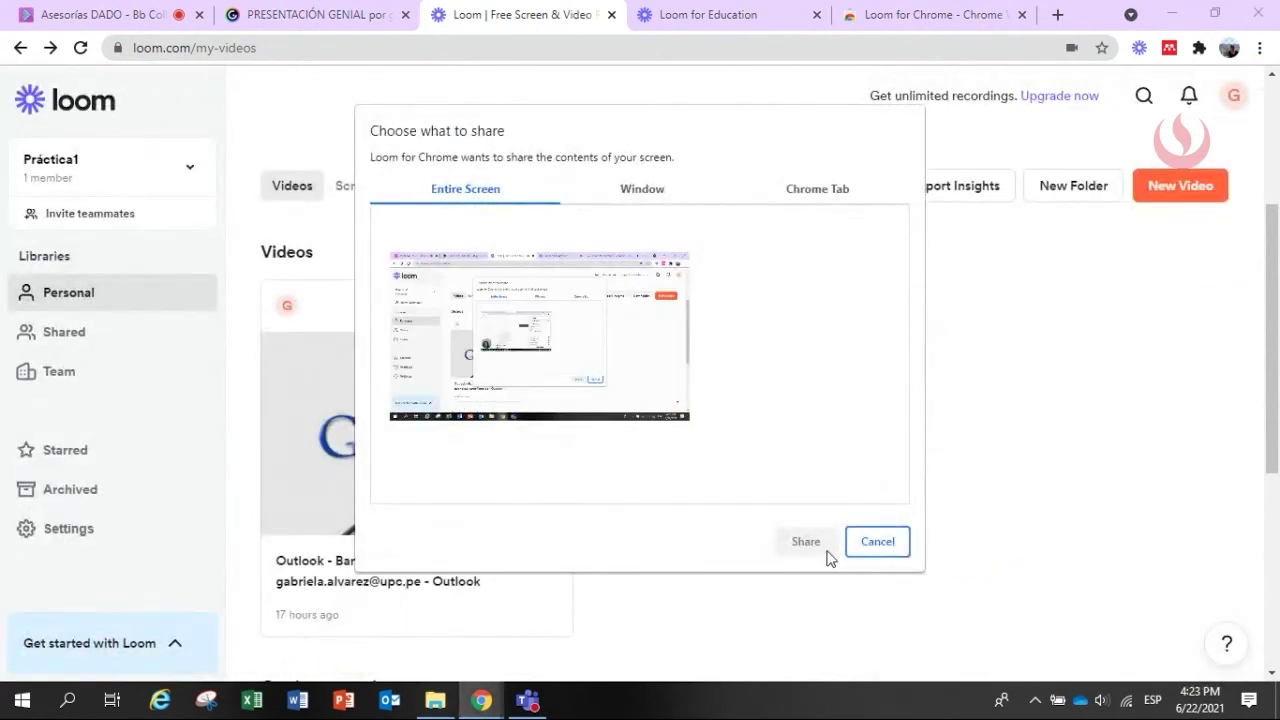
left_click(499, 333)
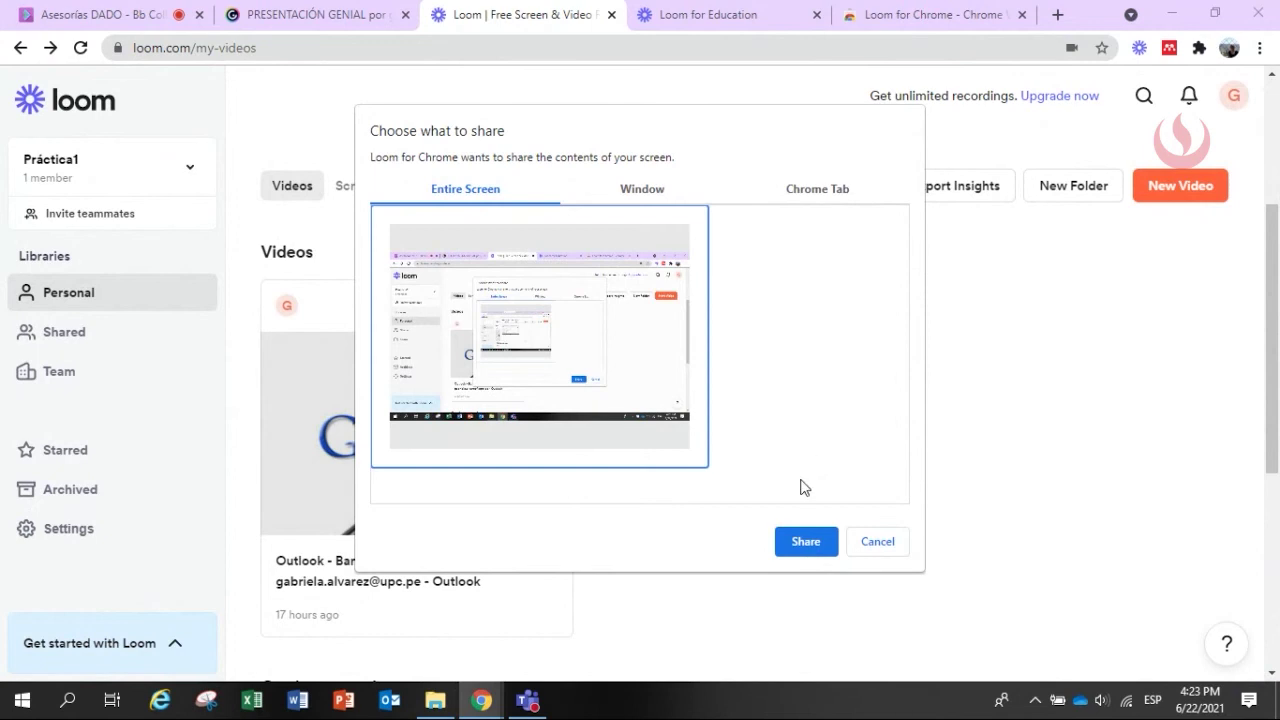
left_click(806, 541)
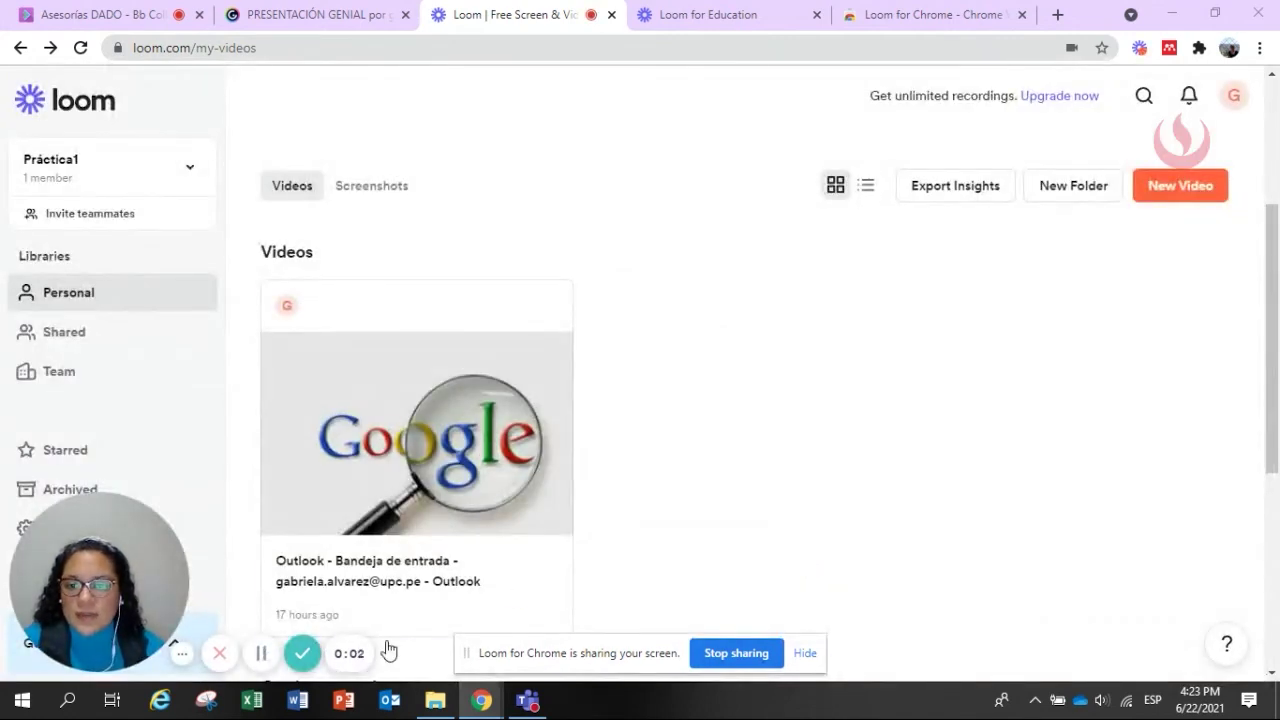
While recording, browse the Personal Library down to the Getting started videos and back up, and hide the screen-sharing notice.
scroll(140, 265, "down", 1)
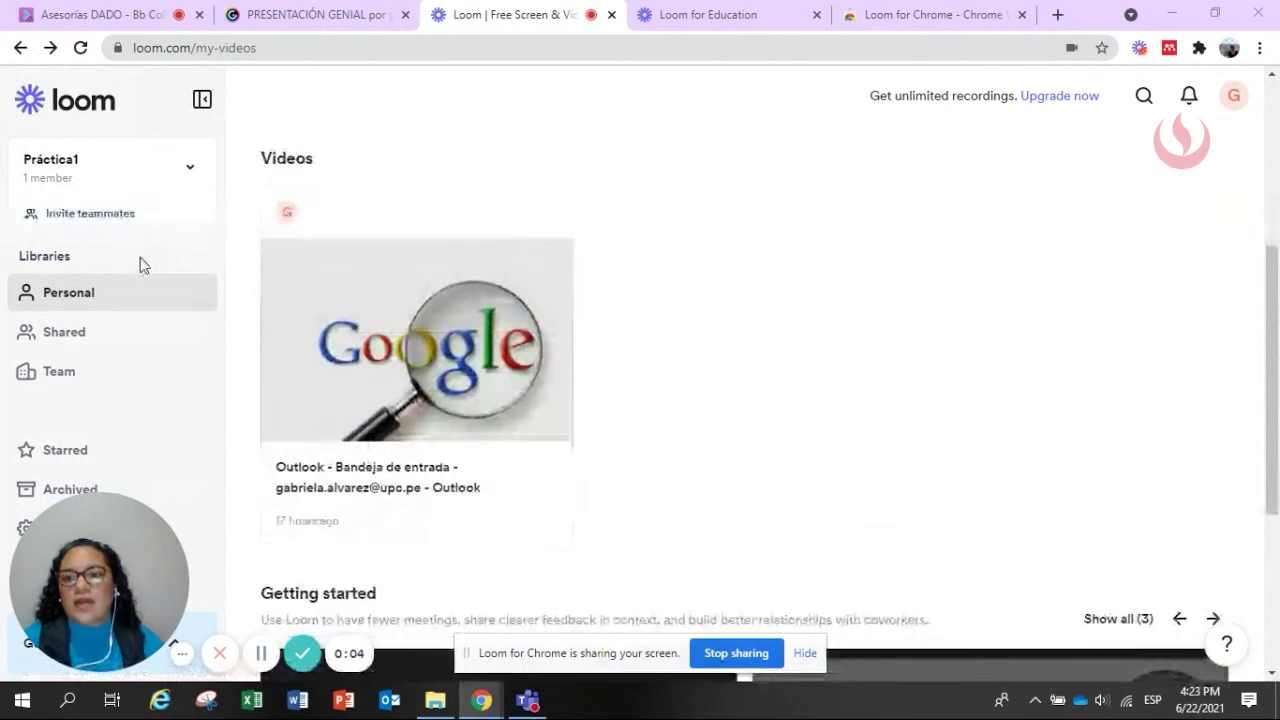
scroll(140, 257, "down", 4)
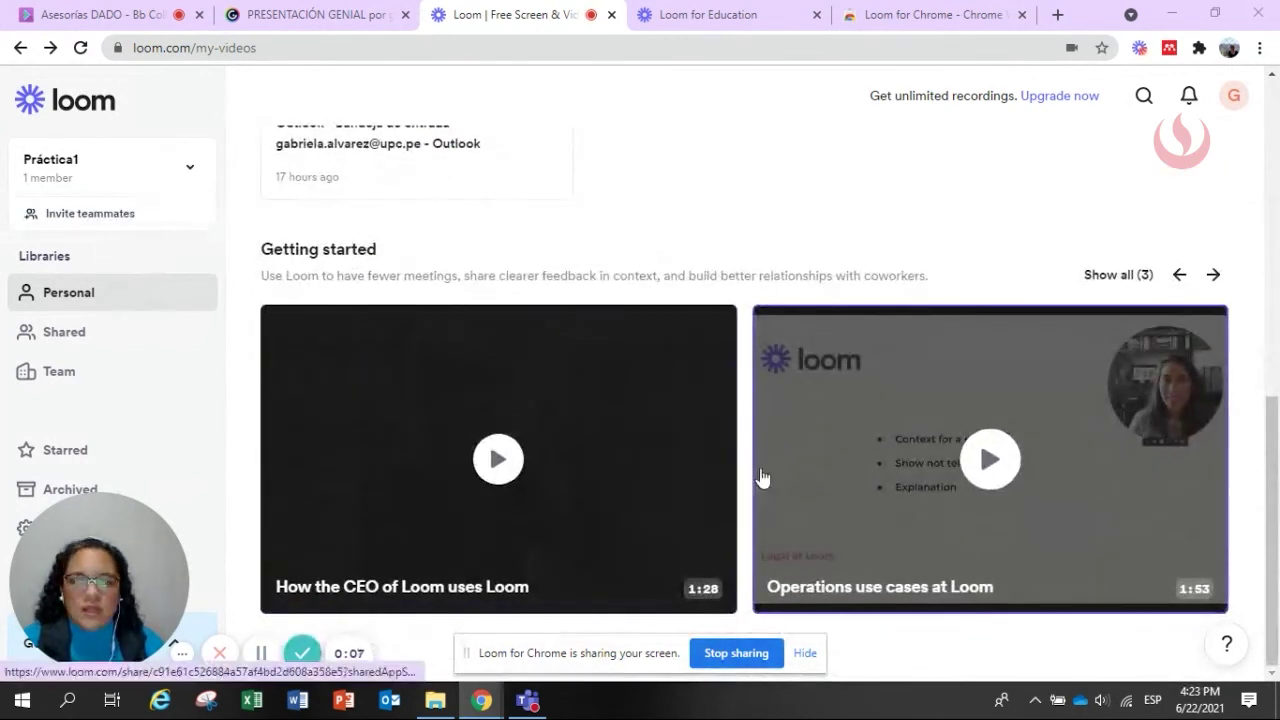
scroll(503, 360, "up", 5)
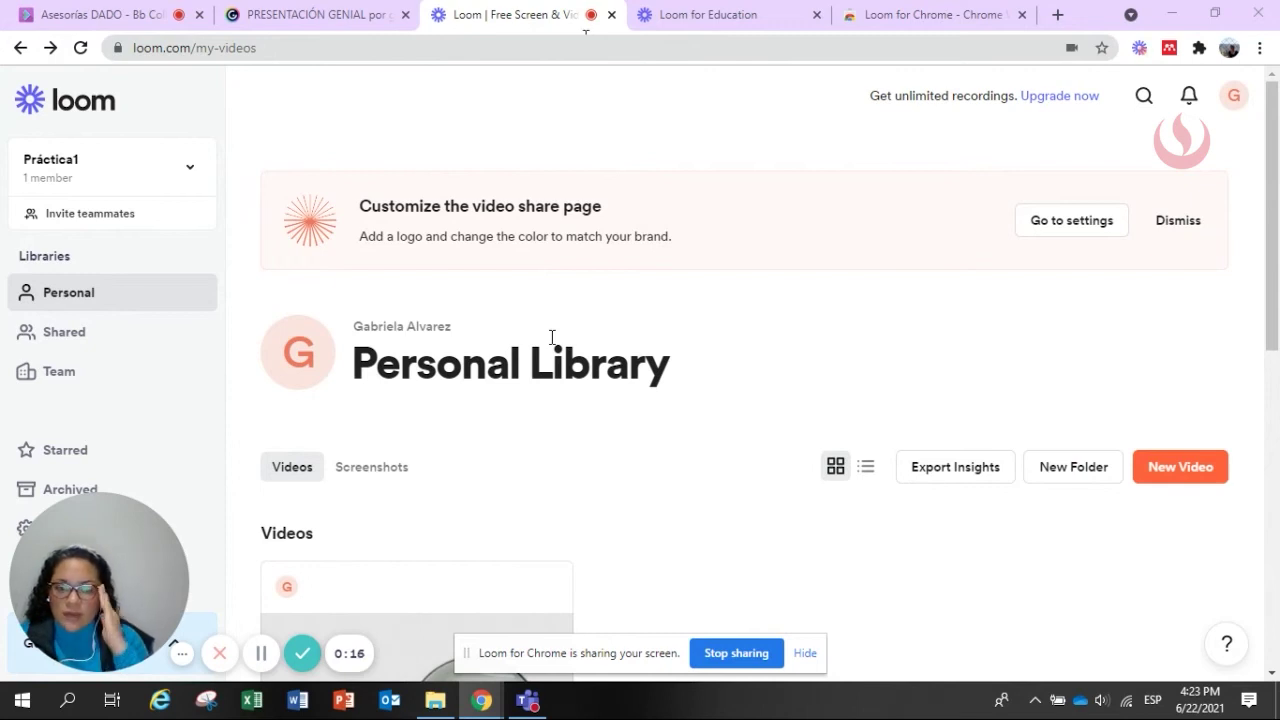
left_click(803, 653)
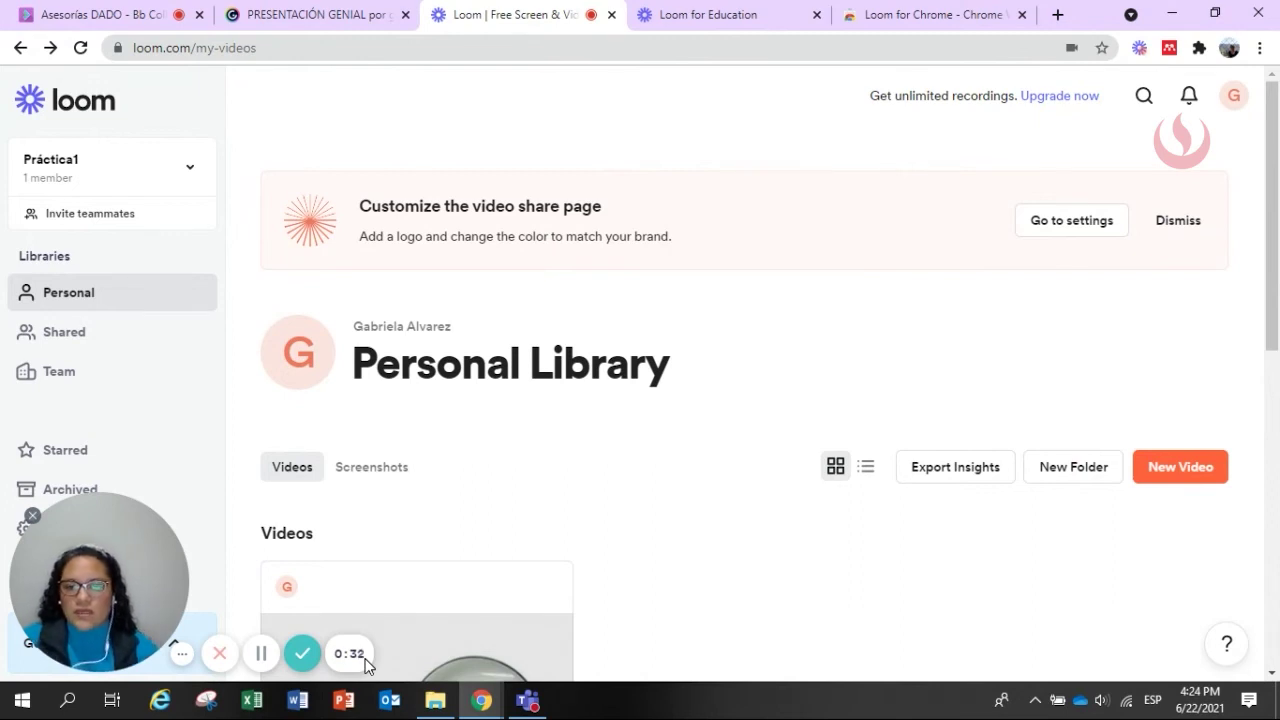
Try to expand the options menu beside the camera bubble during the recording.
left_click(179, 658)
left_click(178, 662)
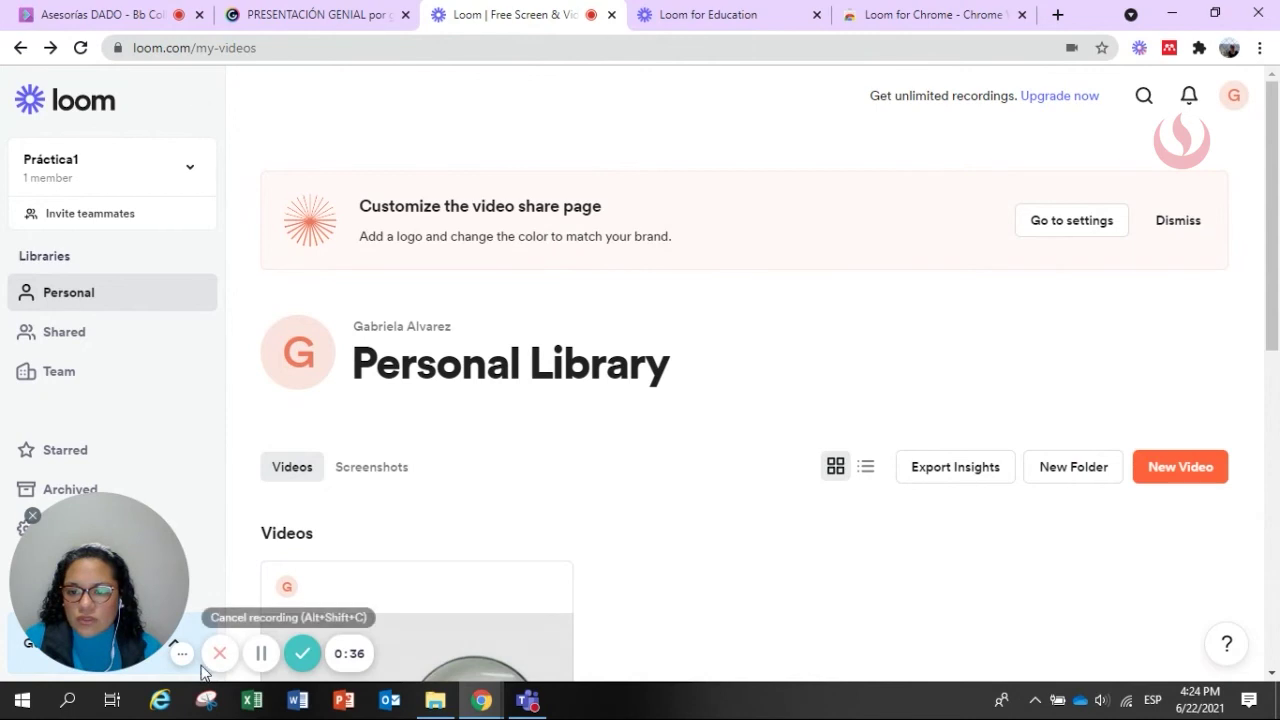
left_click(181, 656)
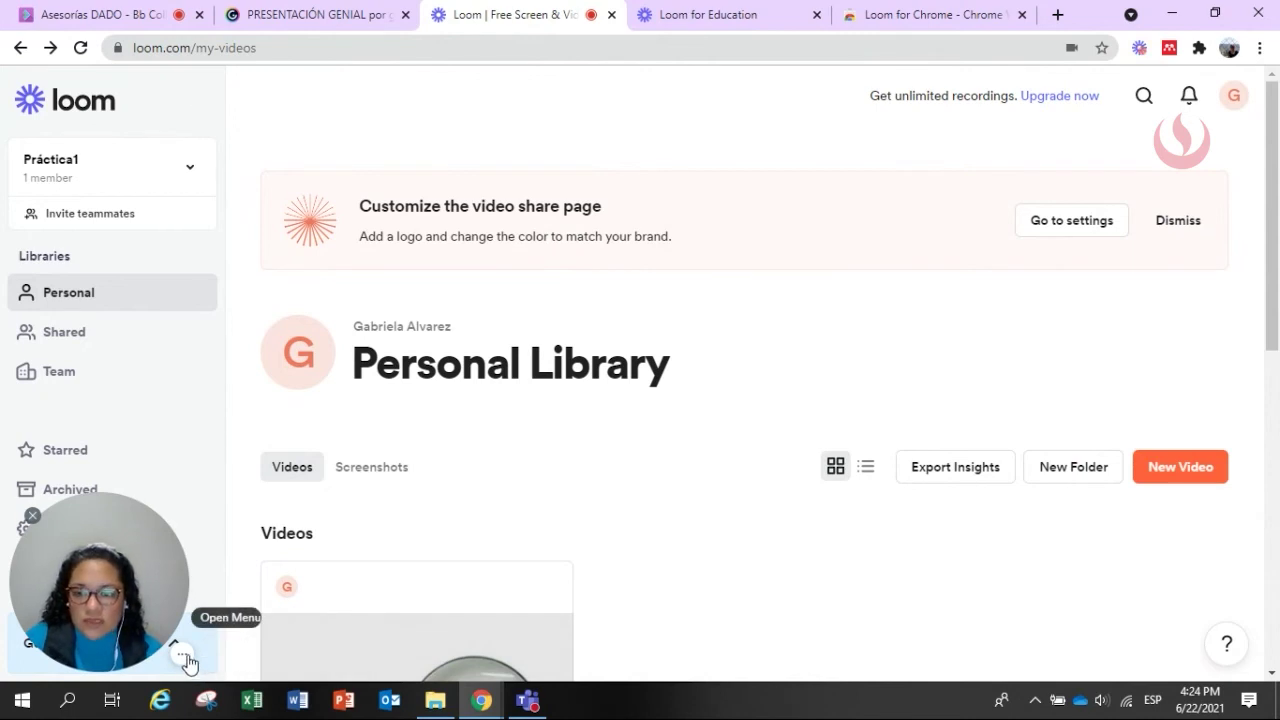
left_click(183, 656)
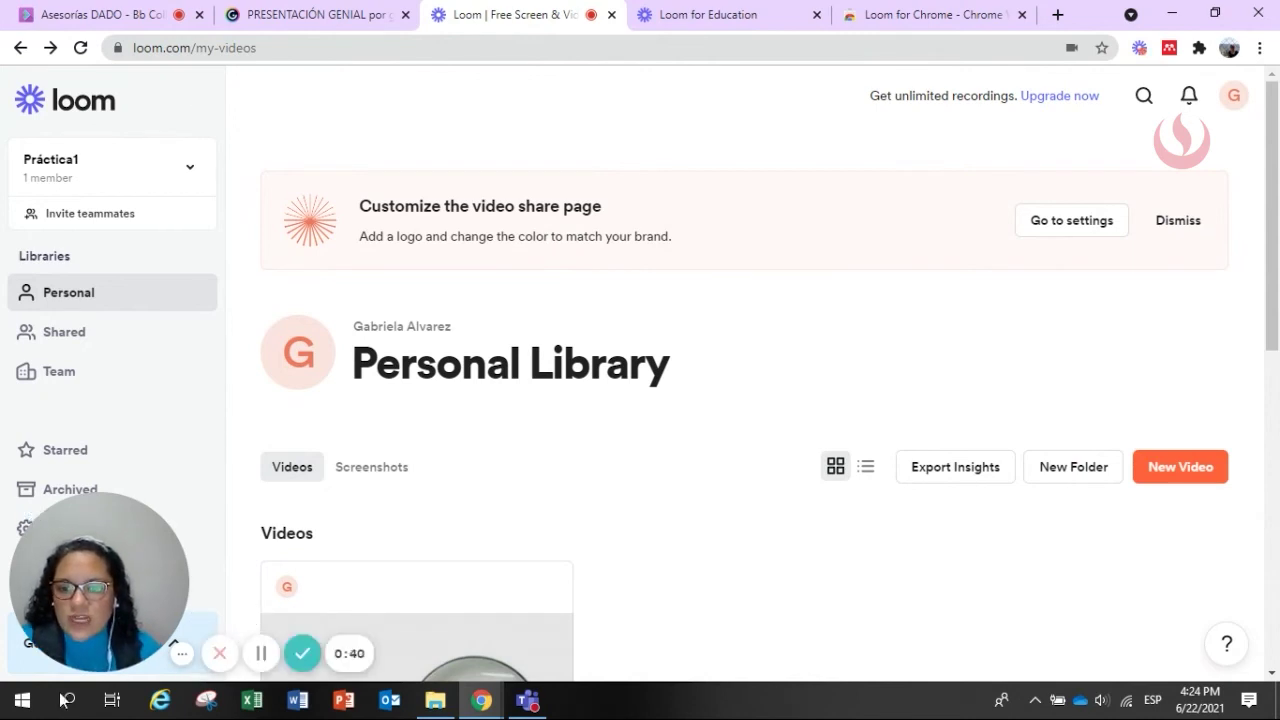
Pause and finish the recording, then dismiss the desktop notification on the new video's page.
left_click(267, 651)
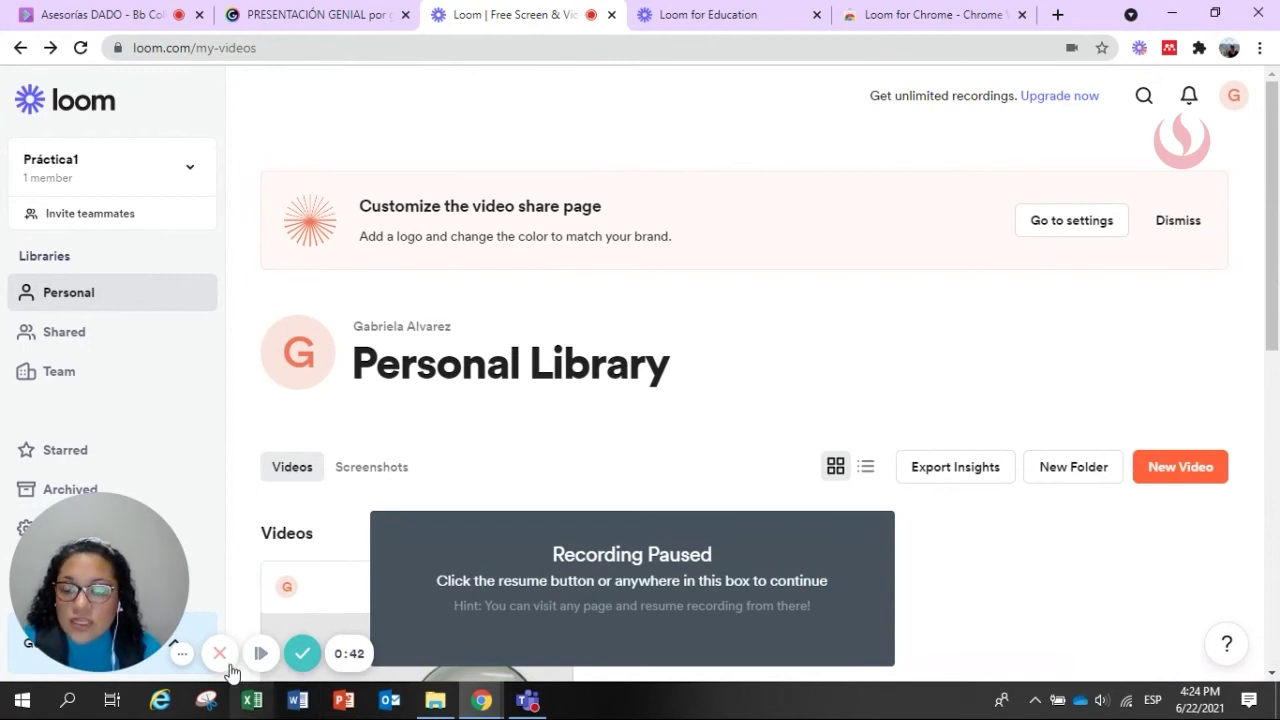
left_click(303, 655)
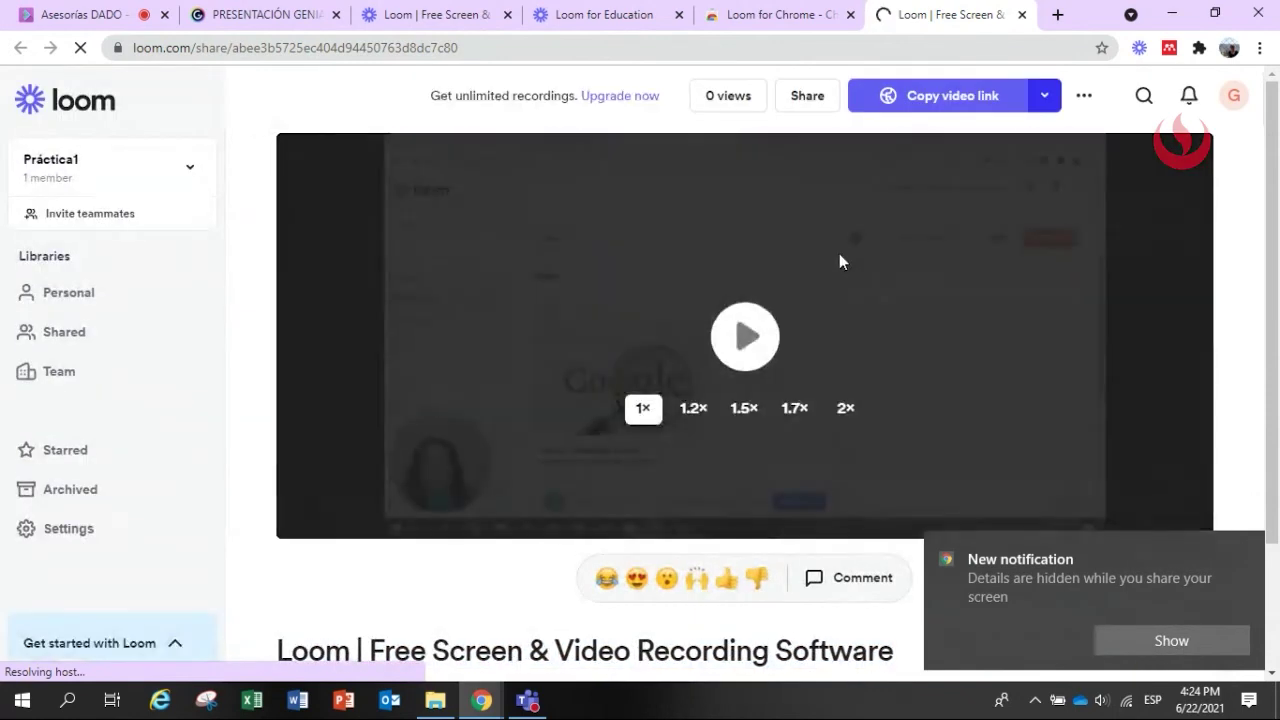
left_click(1249, 550)
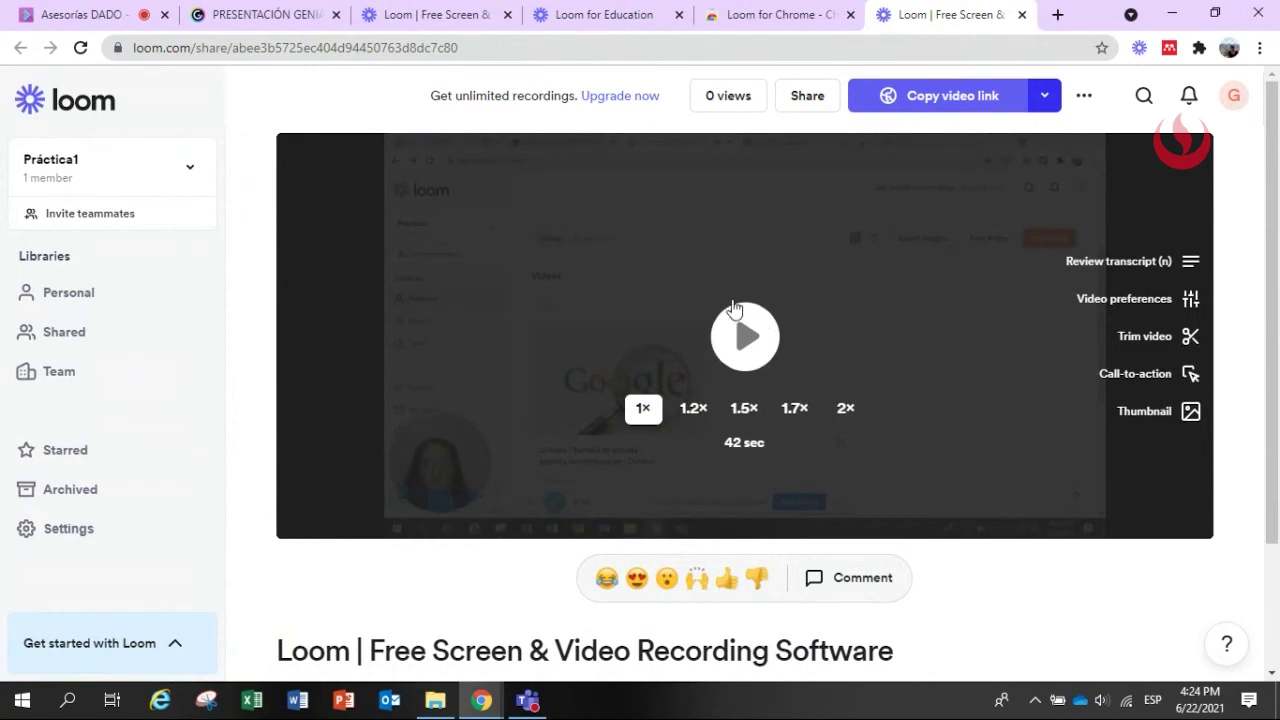
Play the newly recorded video and mute its sound.
scroll(414, 583, "down", 1)
scroll(414, 583, "up", 1)
left_click(745, 337)
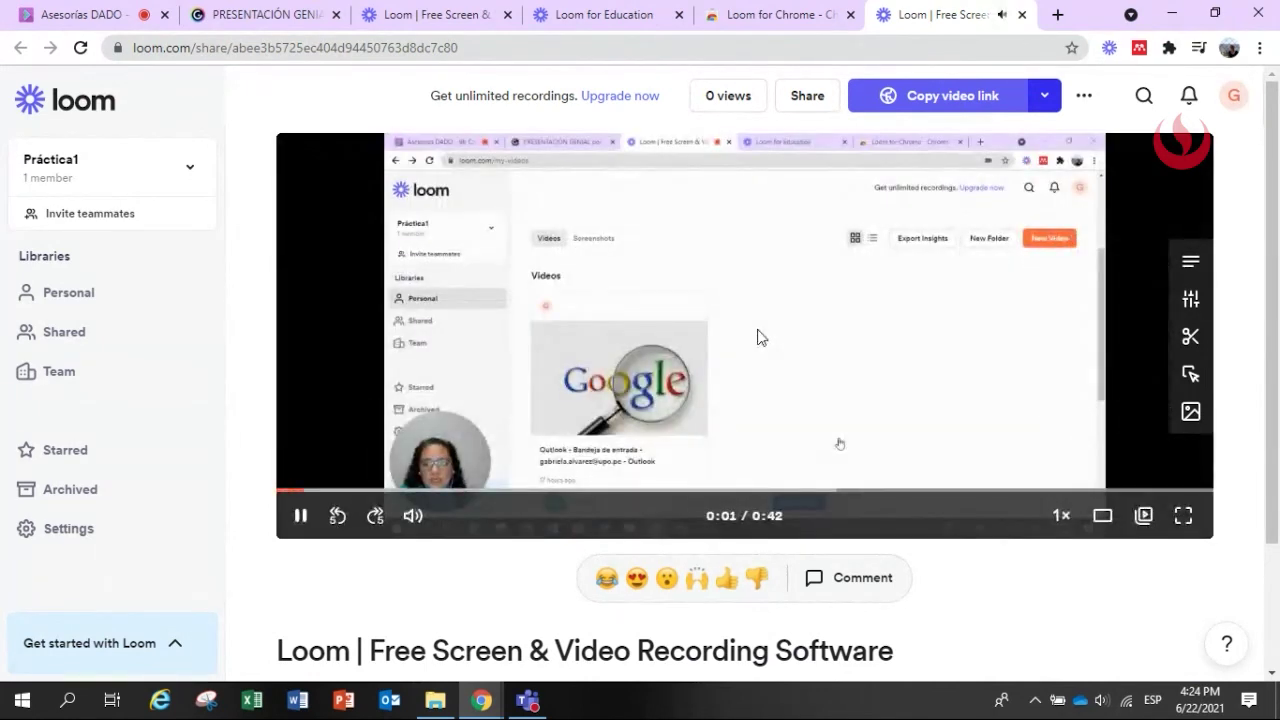
left_click(420, 518)
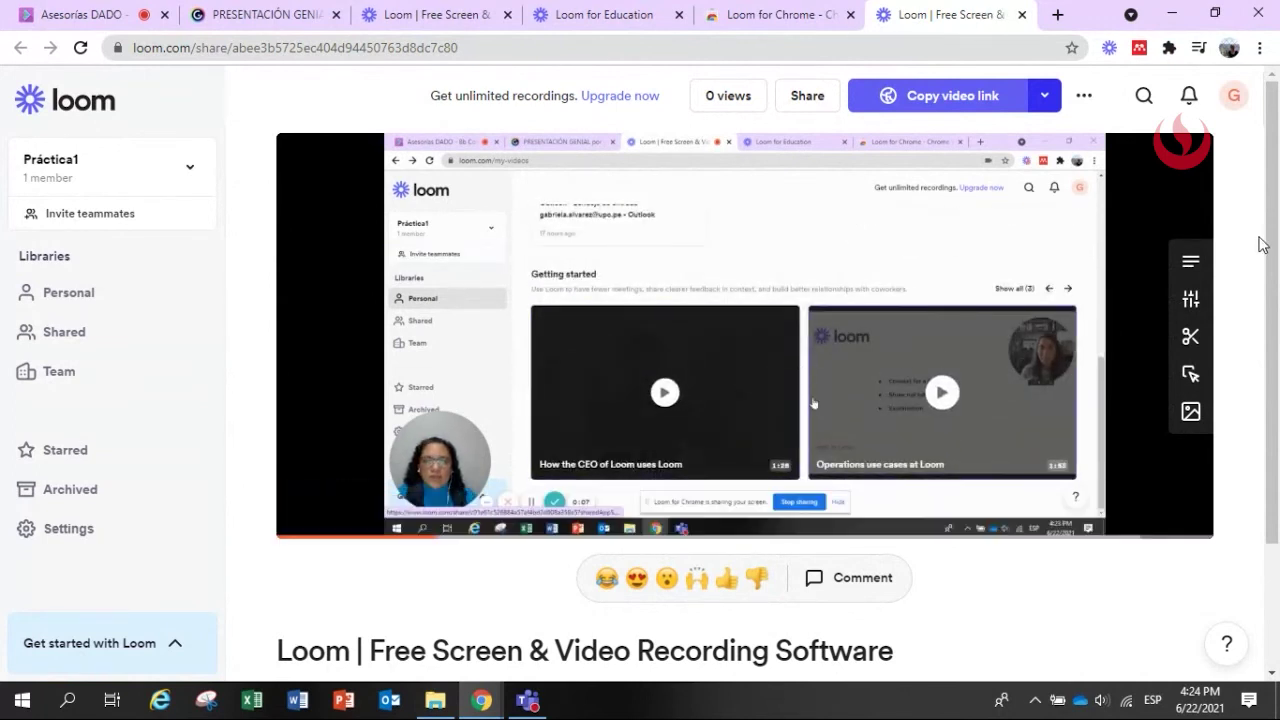
Show the recorded video's transcript panel, then open the video in the trimming editor.
left_click(1190, 262)
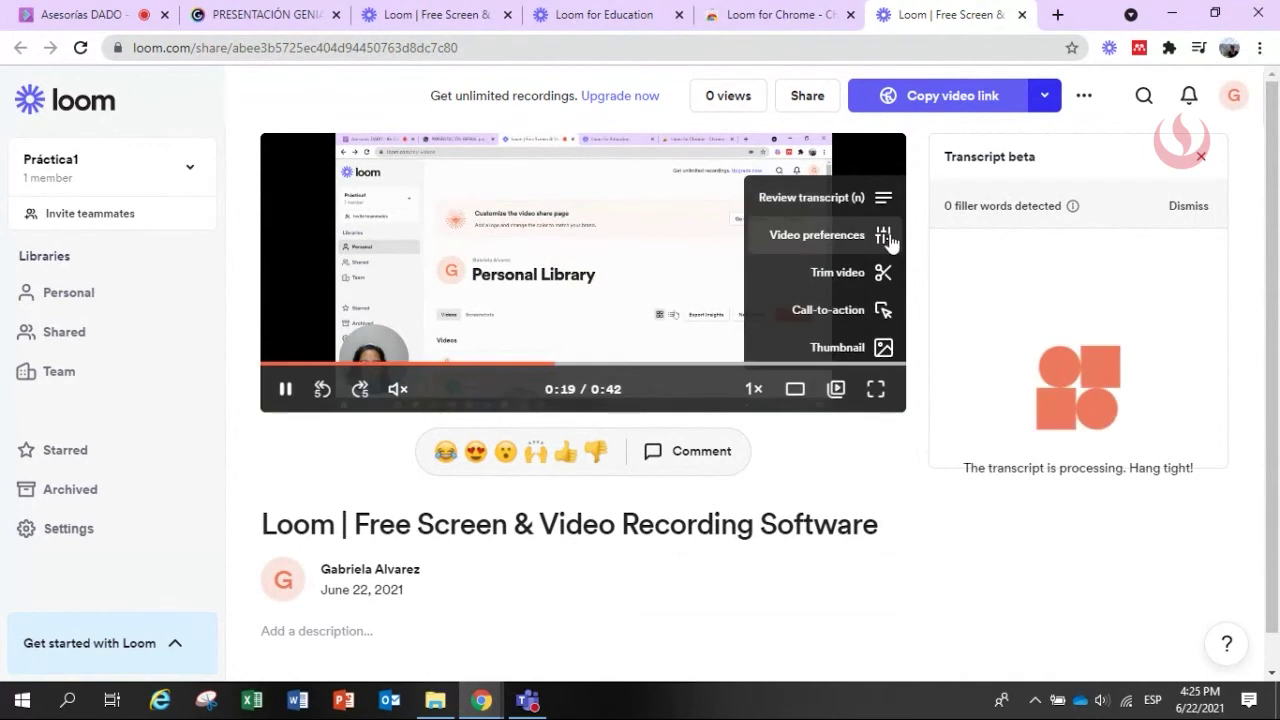
left_click(817, 276)
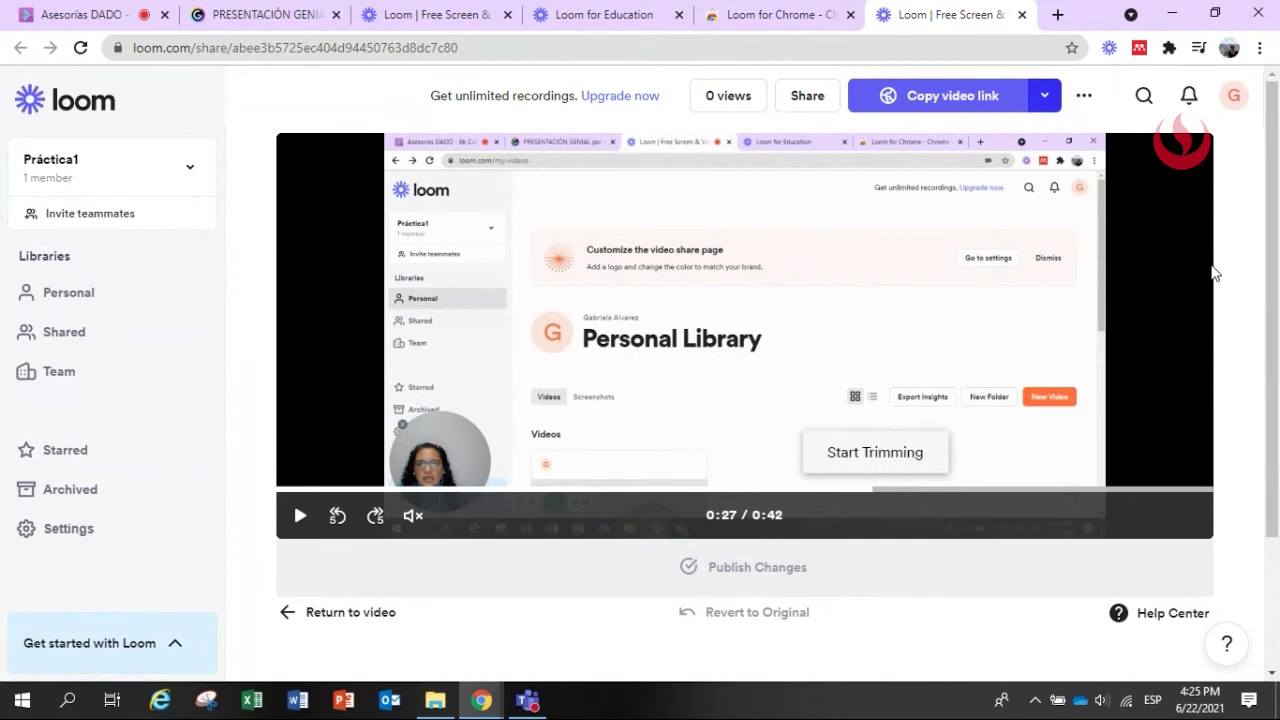
scroll(1210, 276, "down", 2)
scroll(1189, 357, "up", 2)
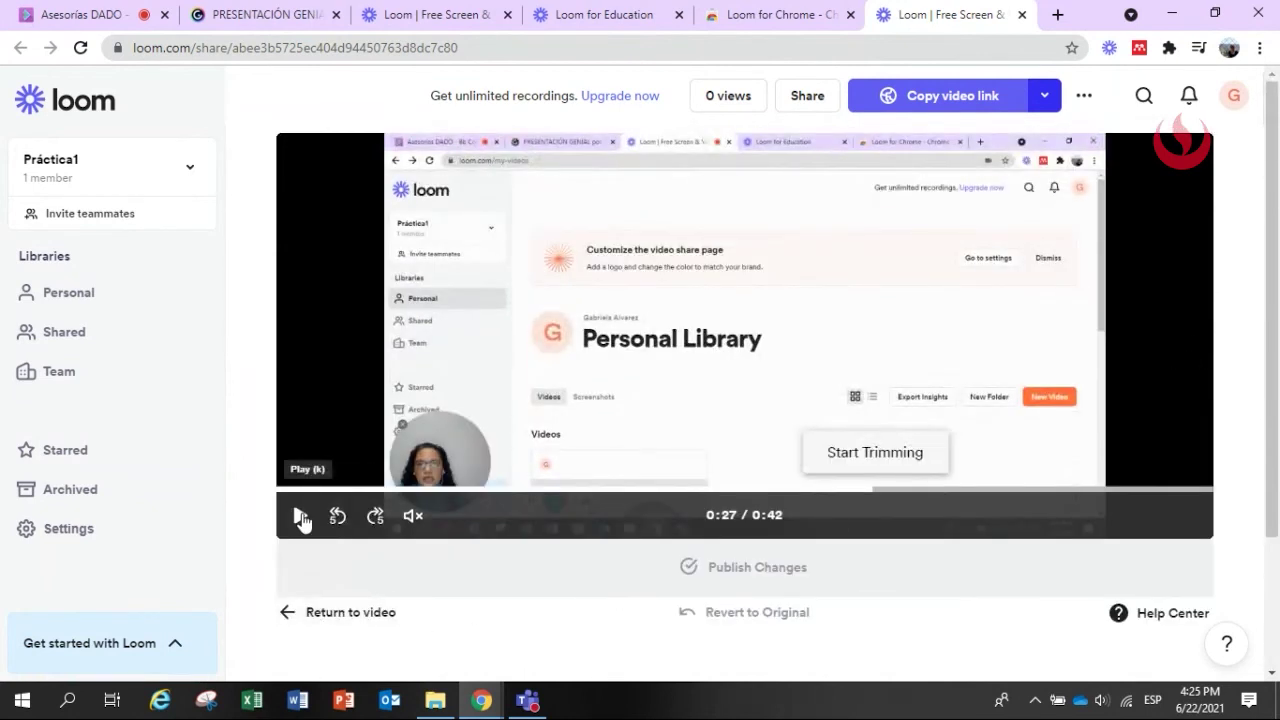
Leave the trimming editor and remove the filler words from the video's transcript using Text only.
mouse_move(465, 533)
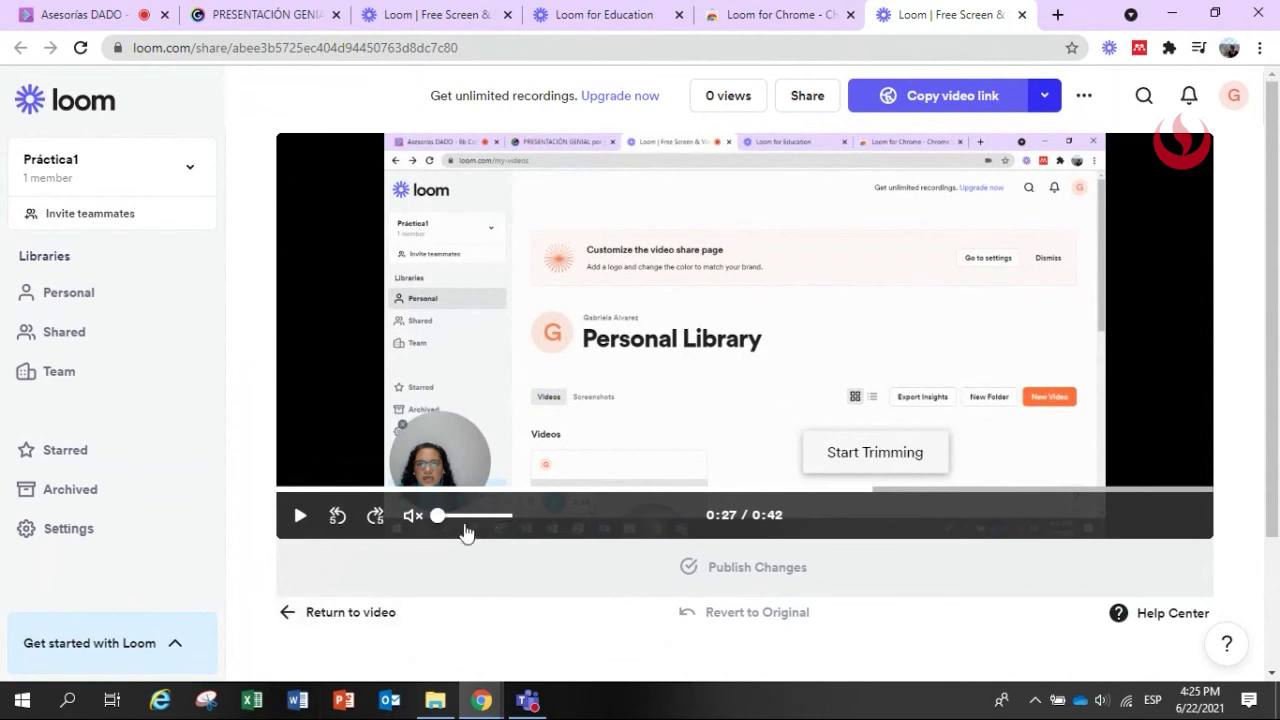
left_click(291, 613)
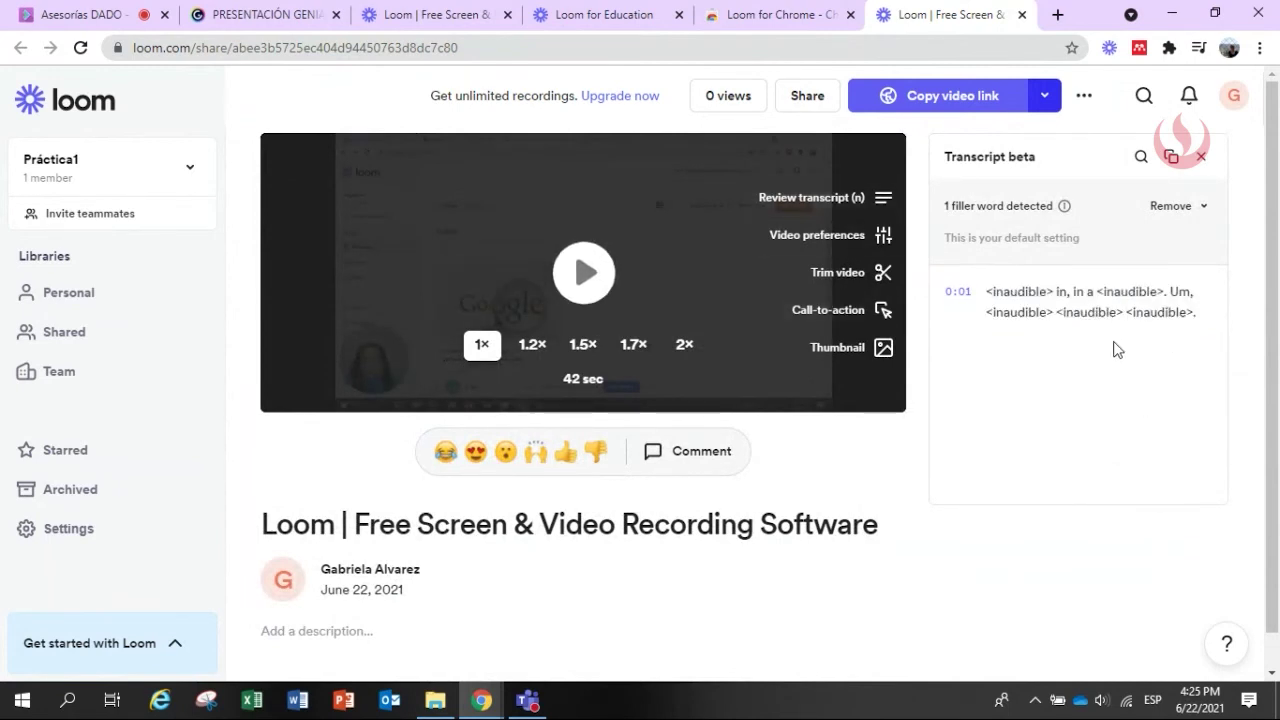
left_click(1171, 209)
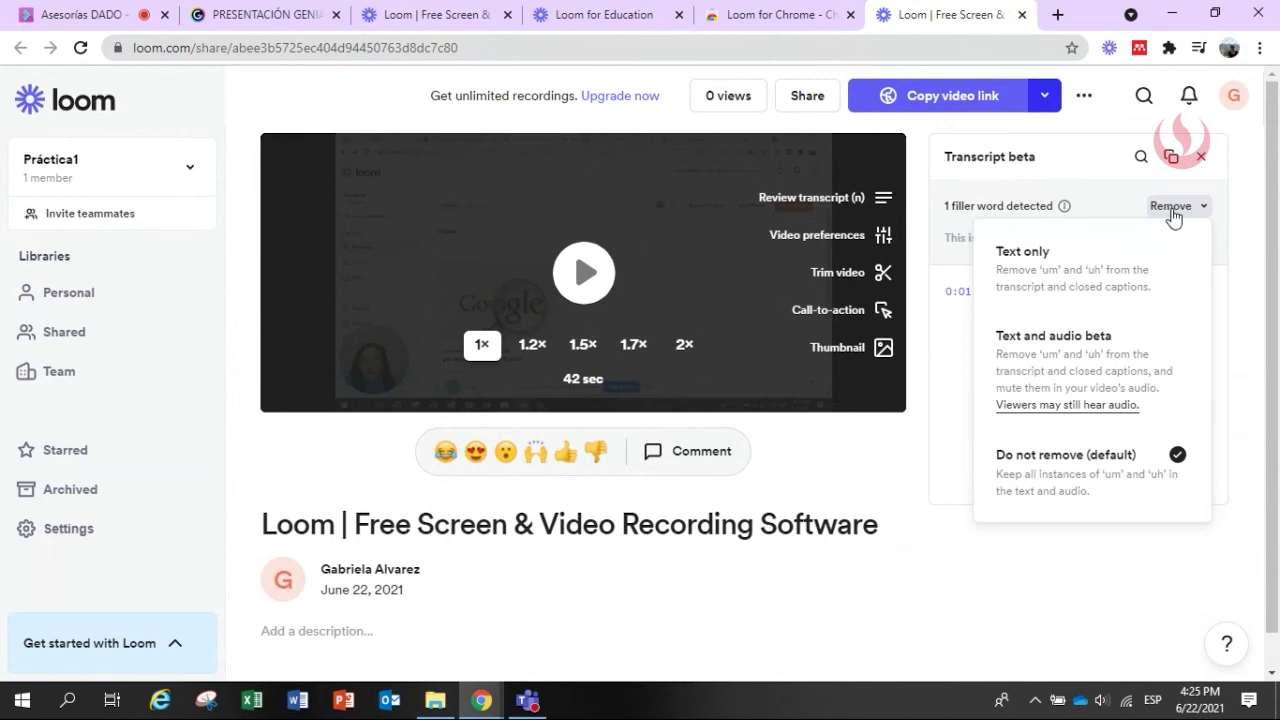
left_click(1111, 277)
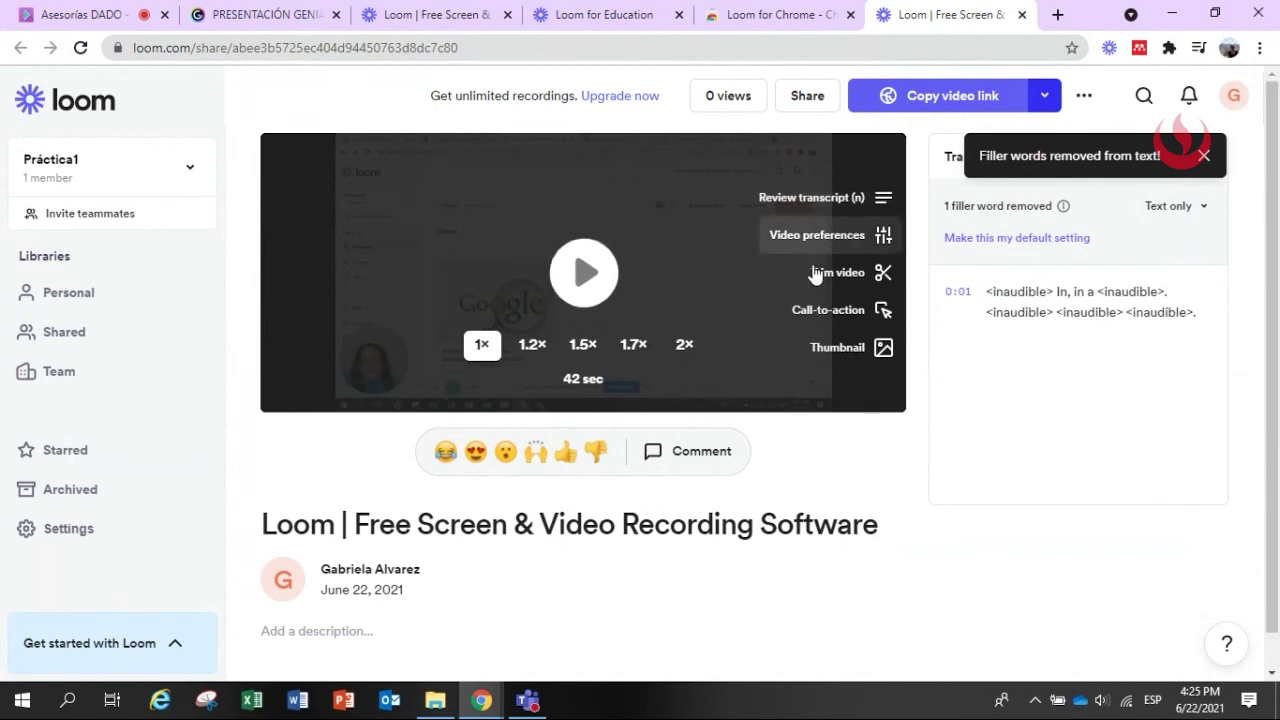
Start a call-to-action for the video and enter "Empezar" as the button text.
left_click(831, 314)
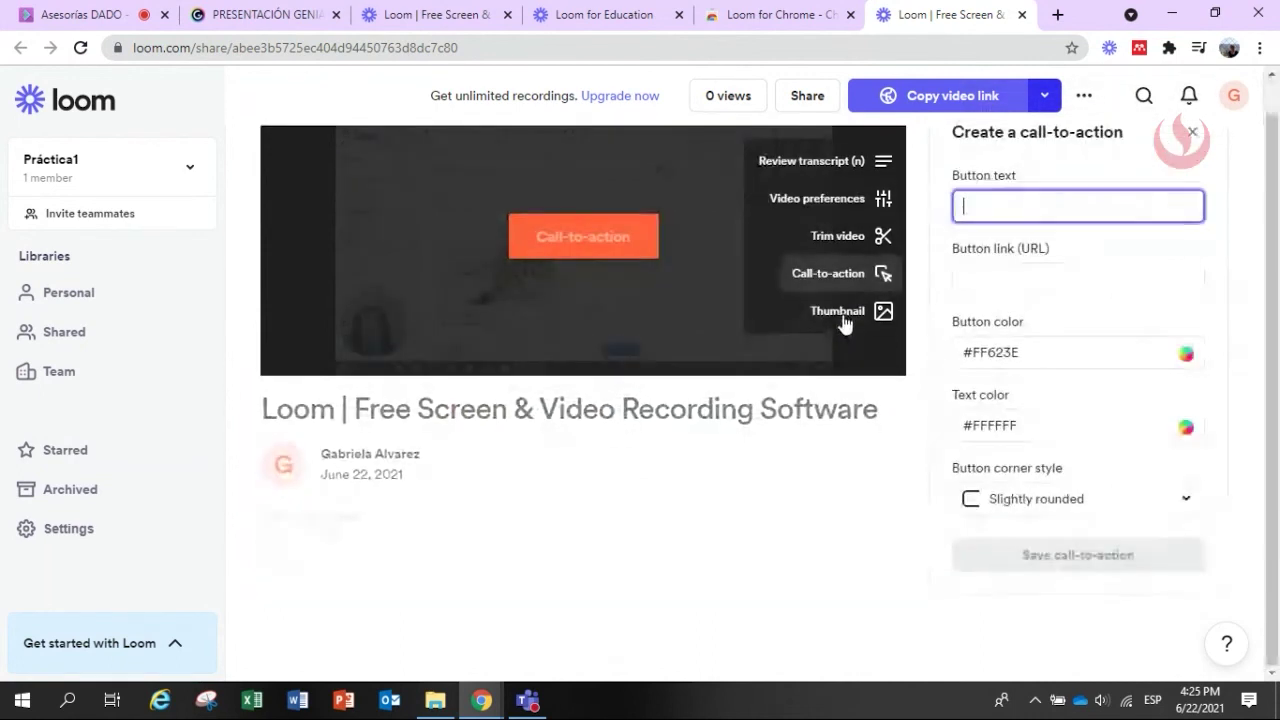
left_click(588, 254)
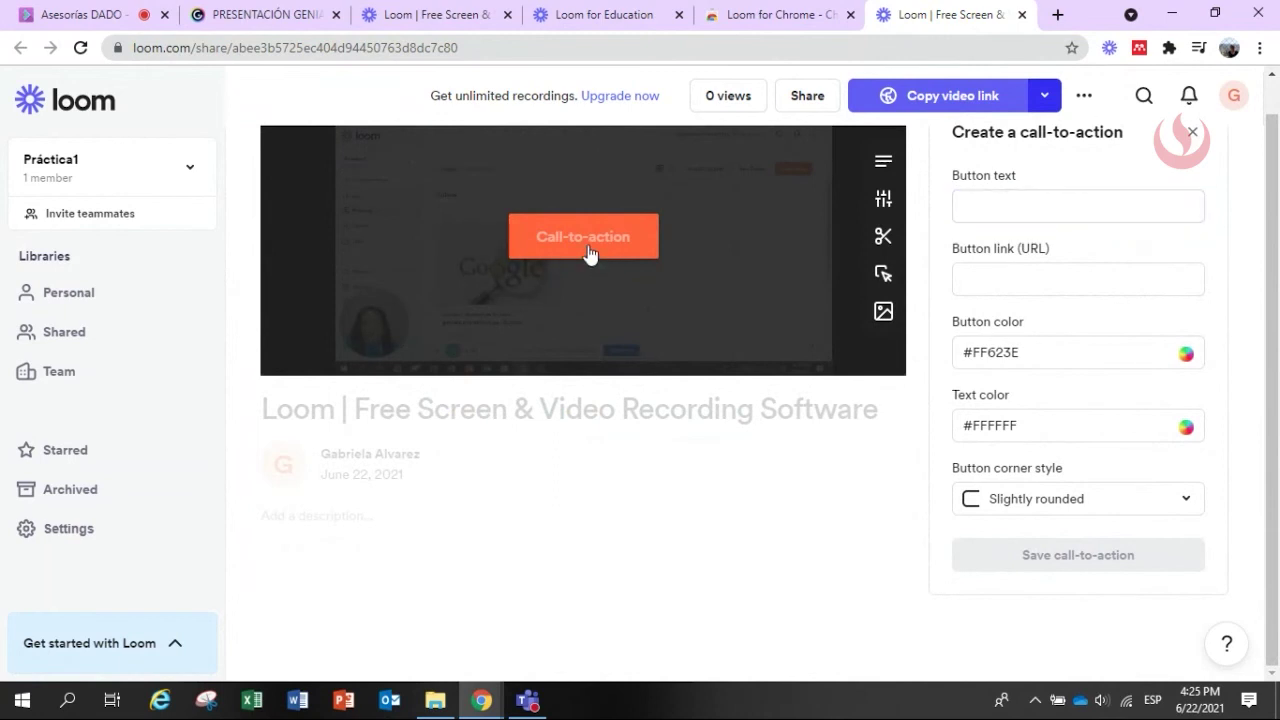
scroll(575, 310, "up", 1)
left_click(1020, 254)
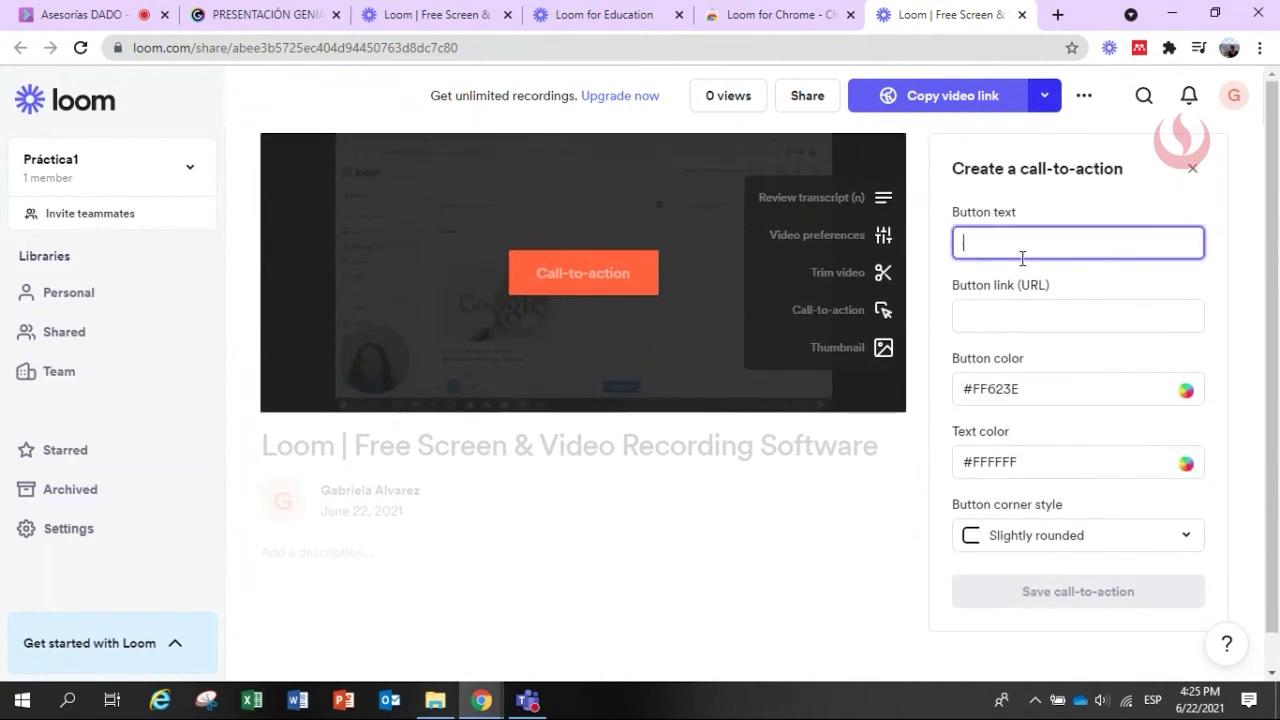
type("Empezar")
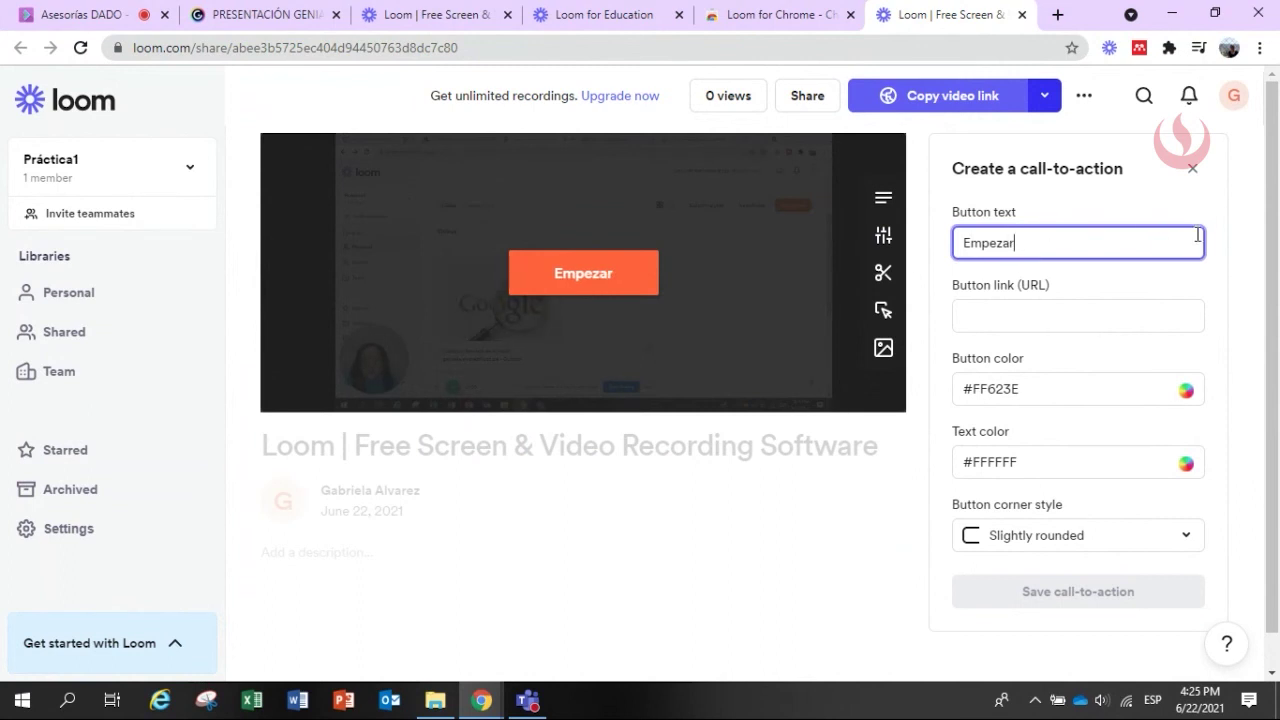
View the call-to-action's corner style options and link field, and close the form without saving.
left_click(1050, 540)
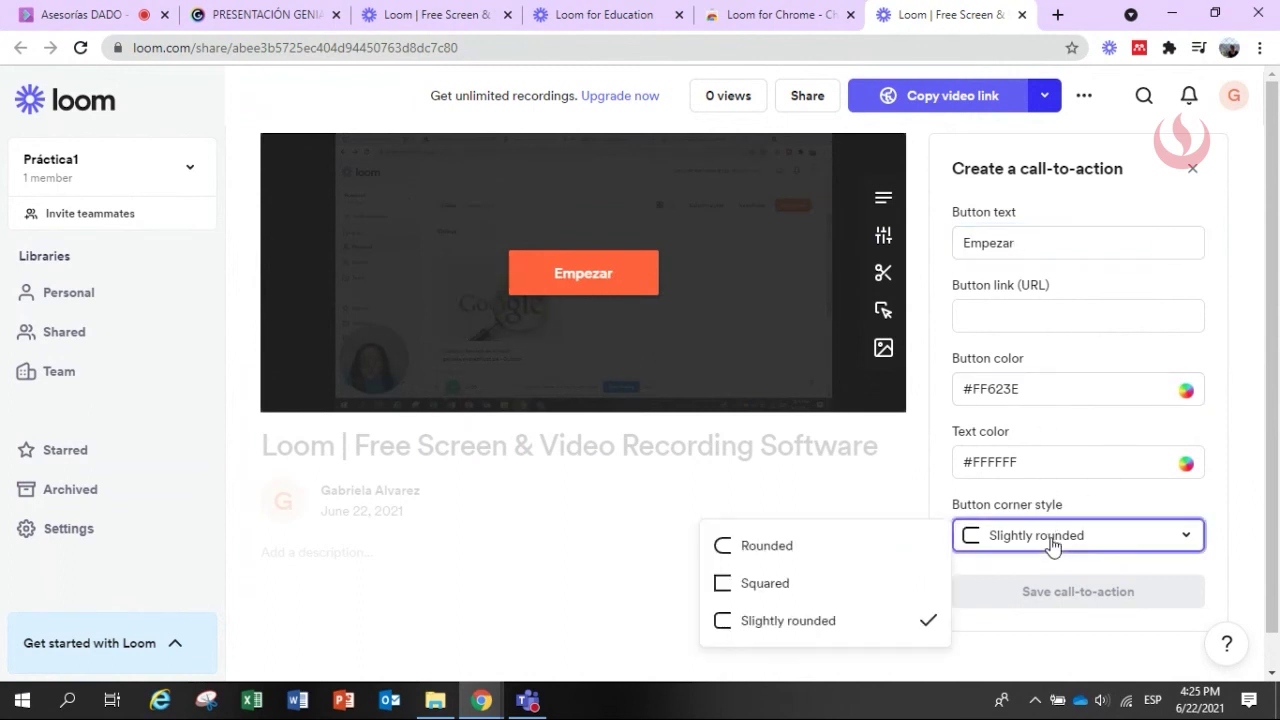
left_click(926, 370)
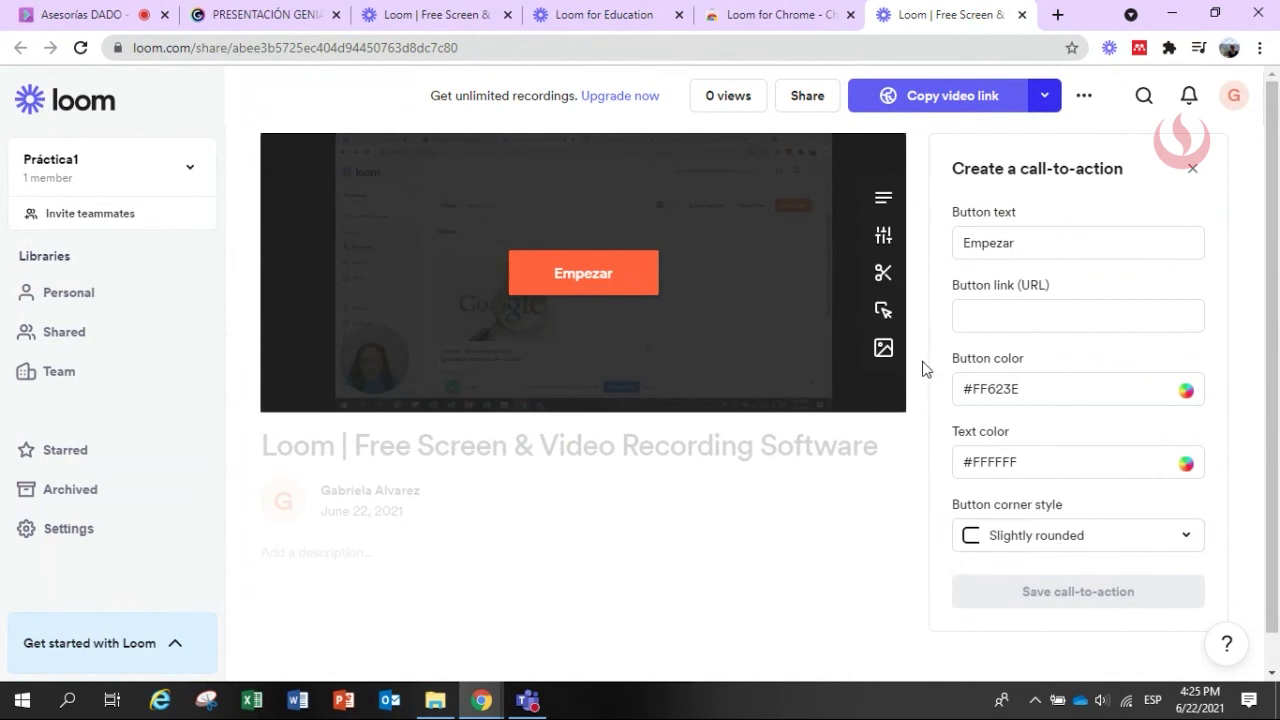
left_click(1067, 318)
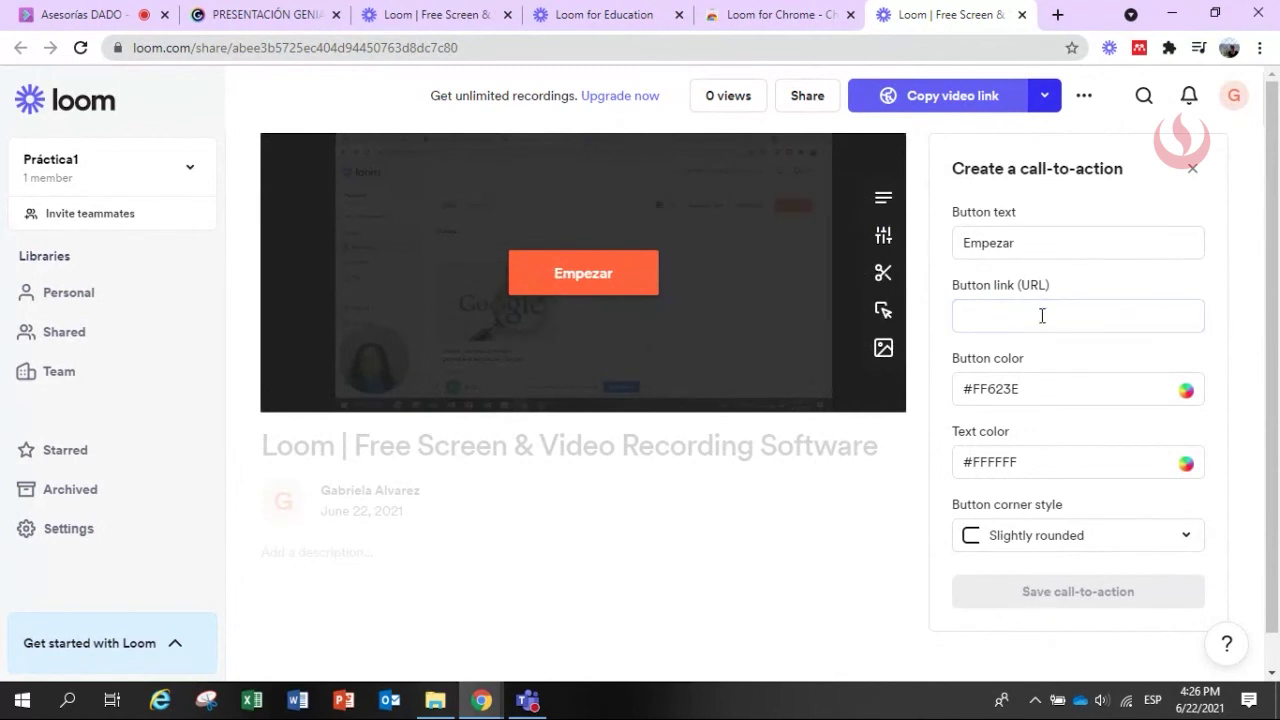
left_click(1050, 314)
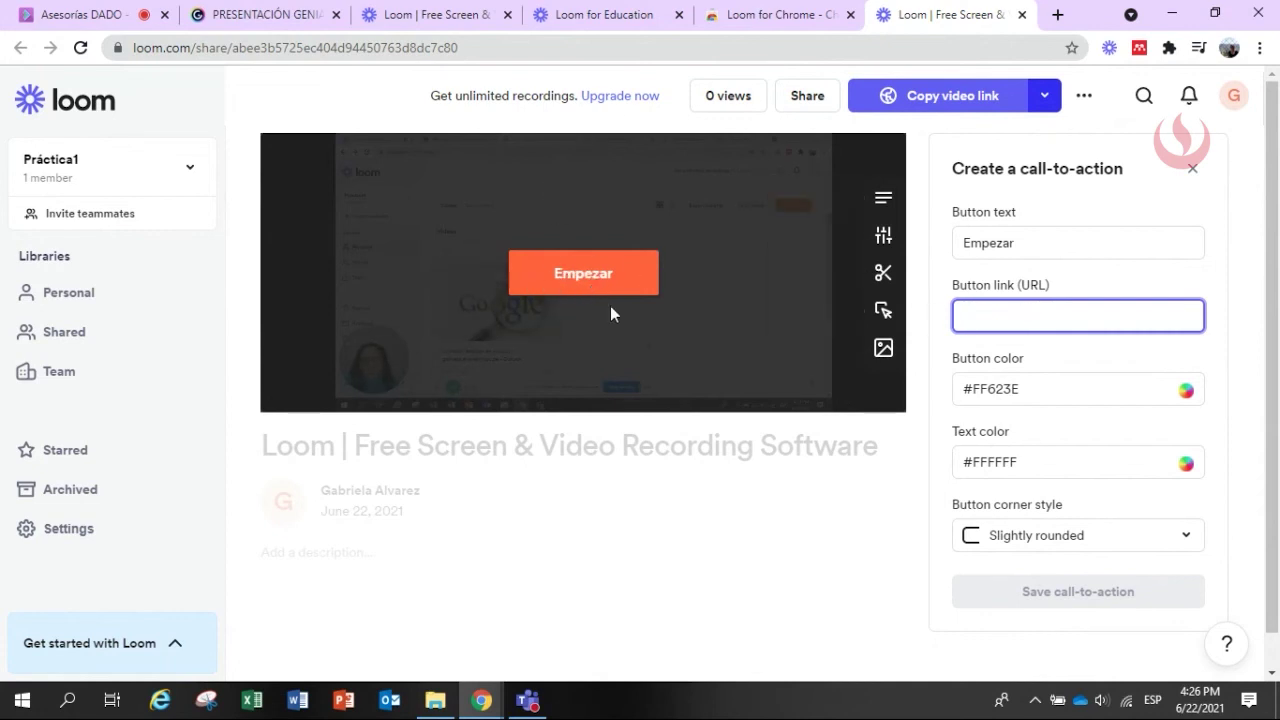
left_click(1192, 168)
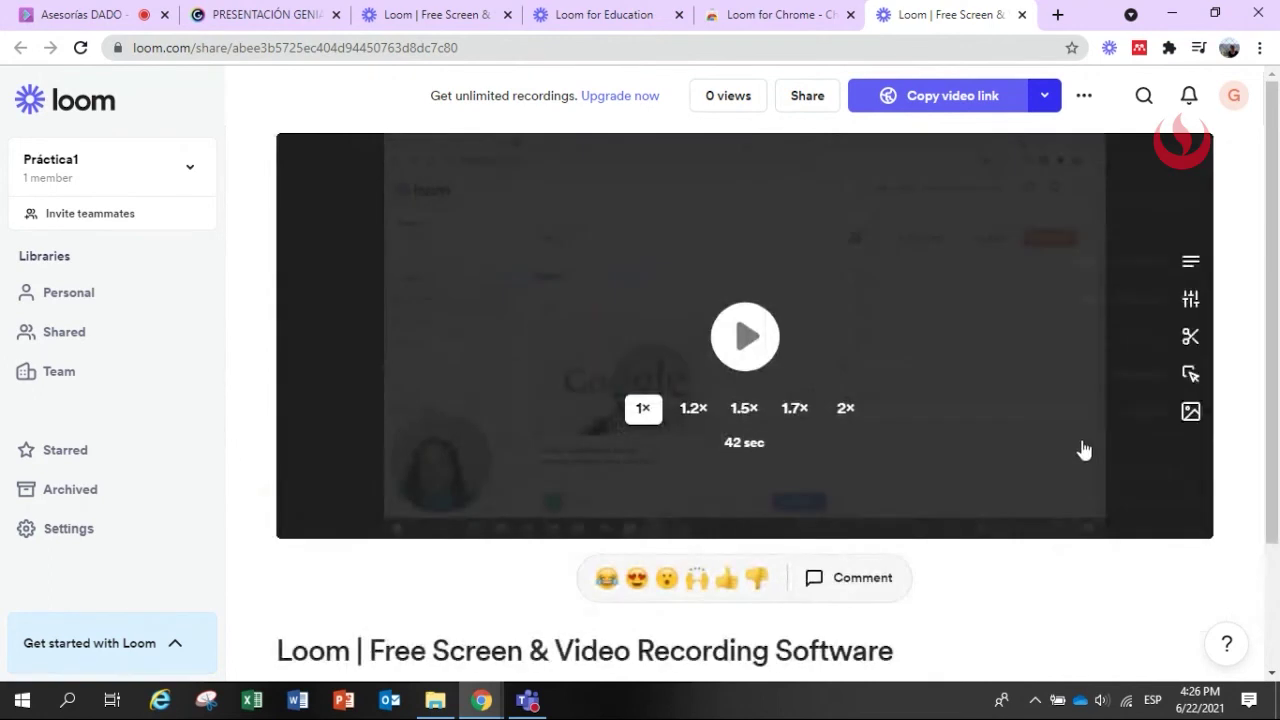
Show the video's thumbnail settings, try the option to use the animated thumbnail for all videos, and close them without saving.
scroll(1110, 560, "down", 1)
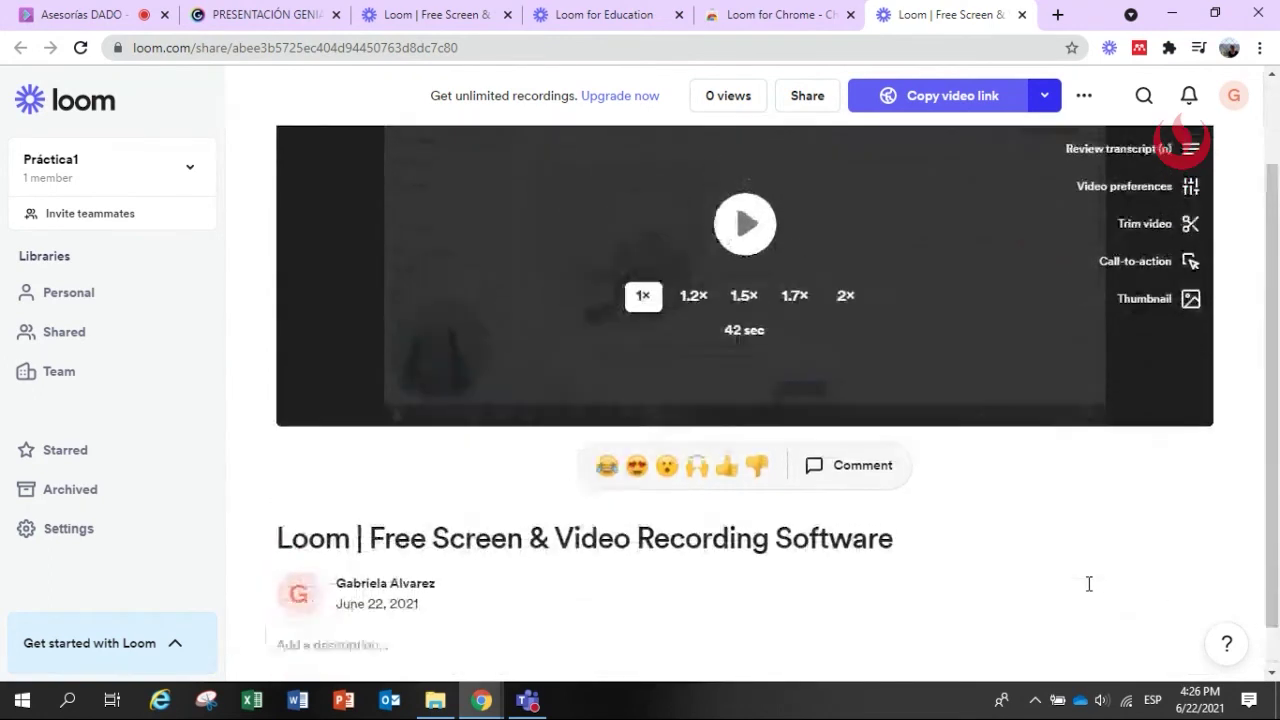
scroll(1089, 584, "up", 1)
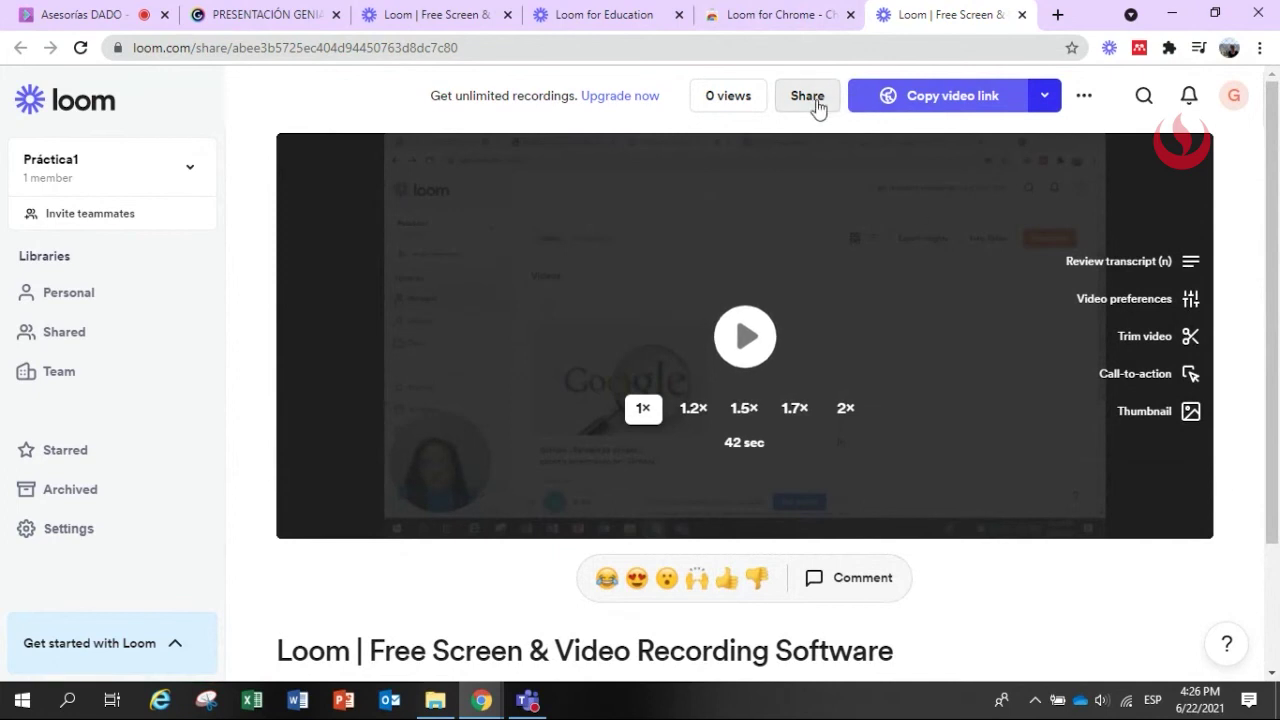
left_click(1188, 414)
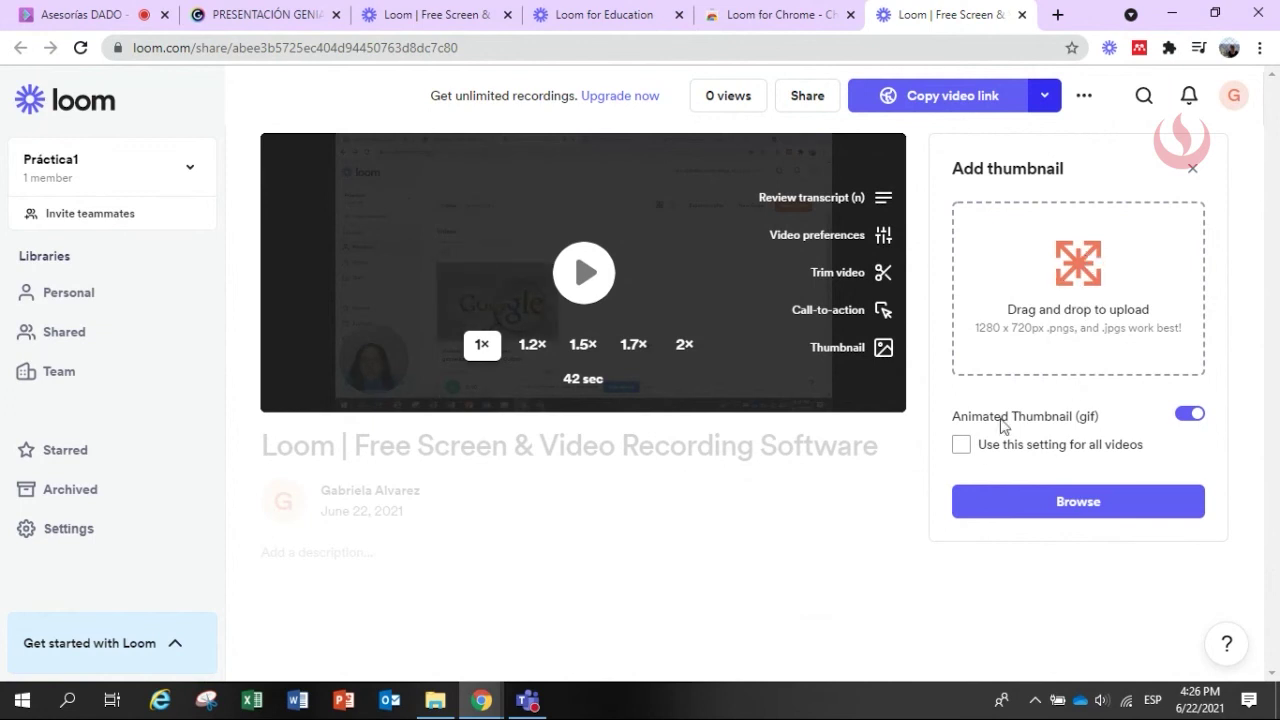
left_click(961, 449)
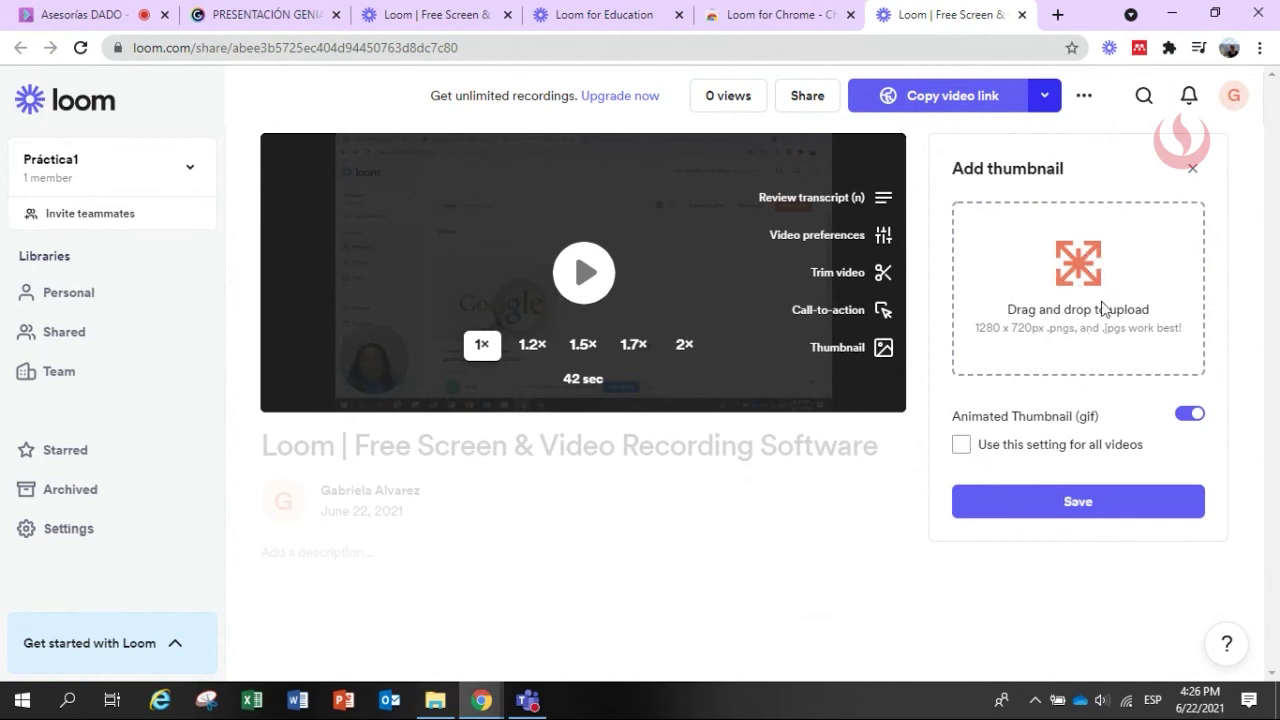
left_click(1192, 174)
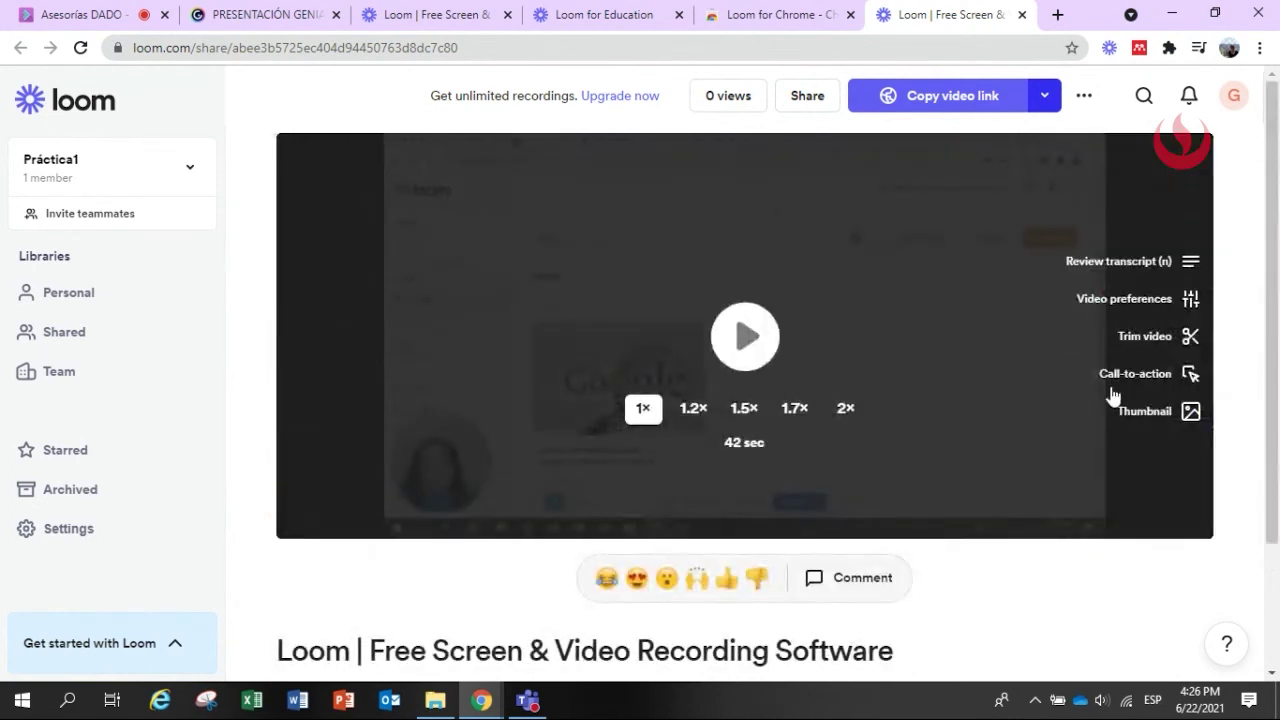
View the video's sharing options and copy the video link.
left_click(828, 98)
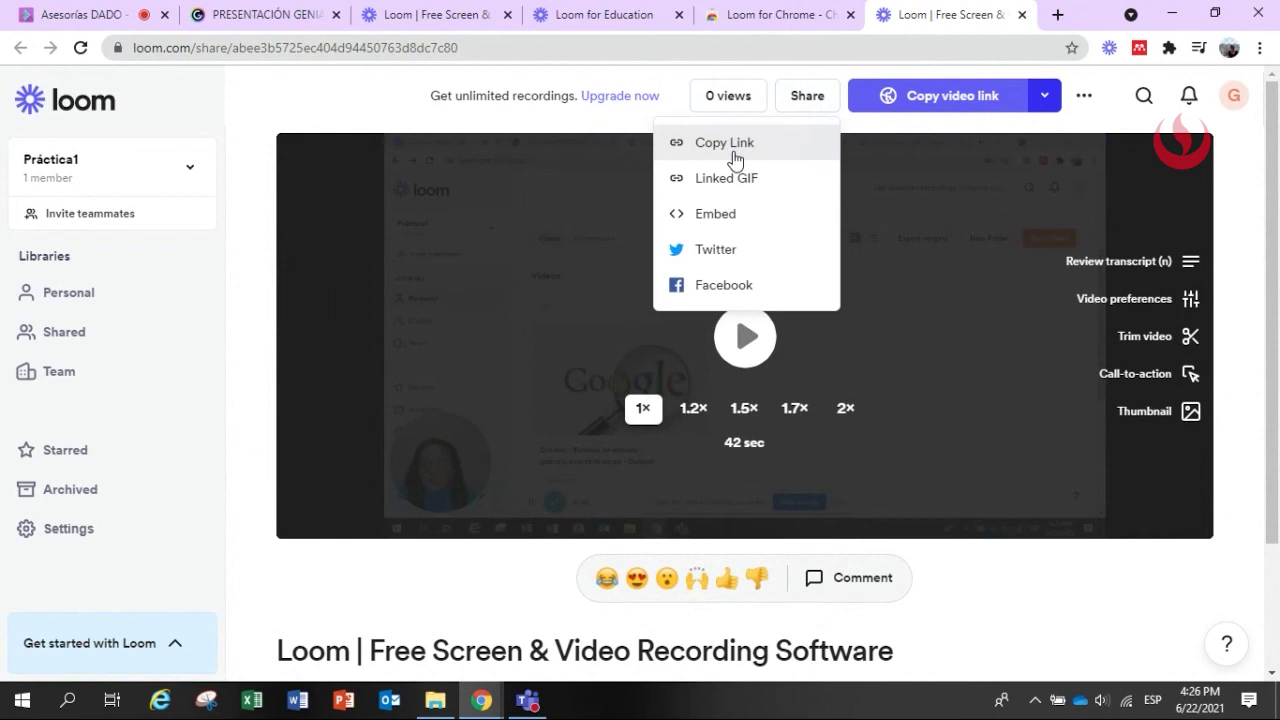
left_click(975, 106)
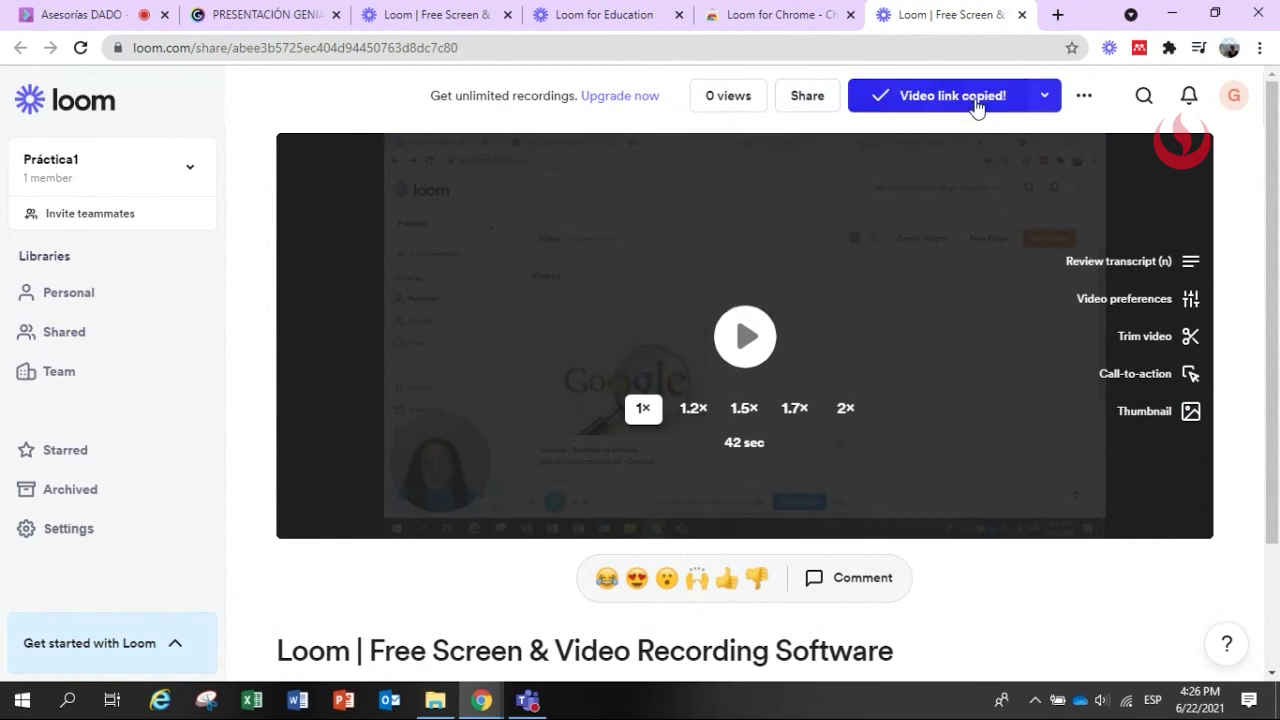
Preview sharing with specific people and set the video's share link privacy to Private.
left_click(1046, 98)
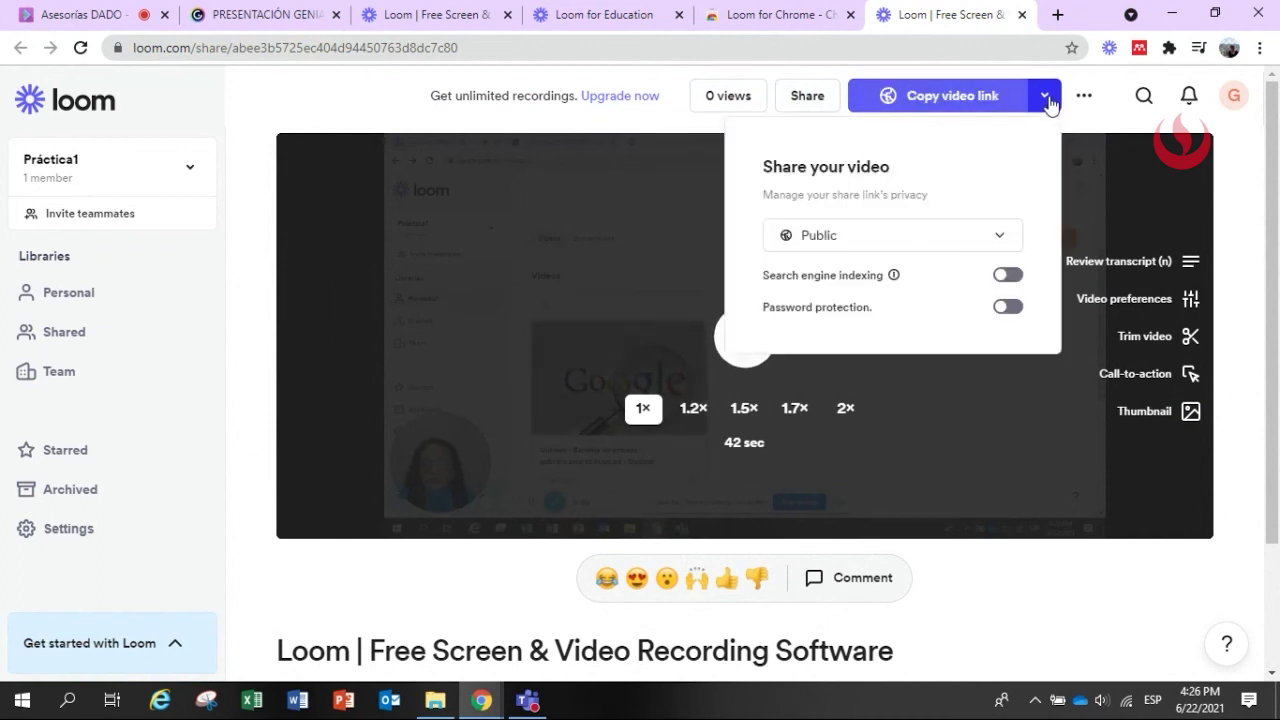
left_click(960, 237)
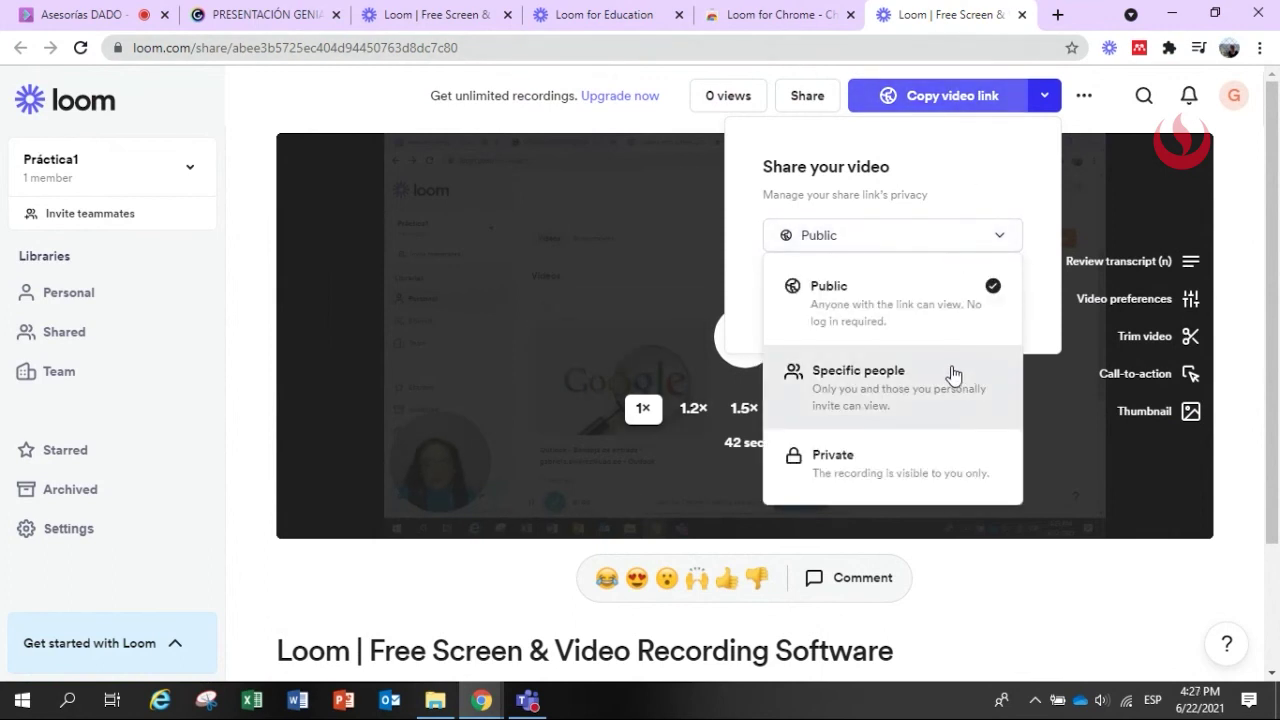
left_click(863, 470)
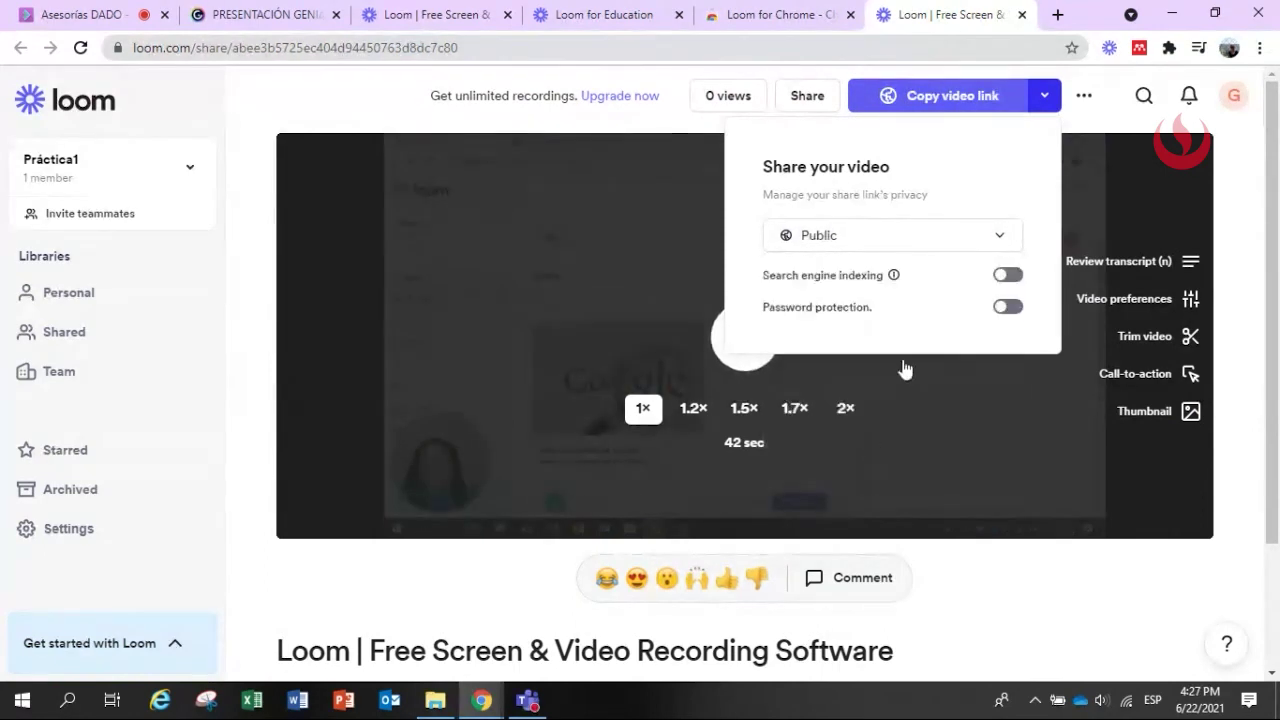
left_click(946, 237)
left_click(878, 373)
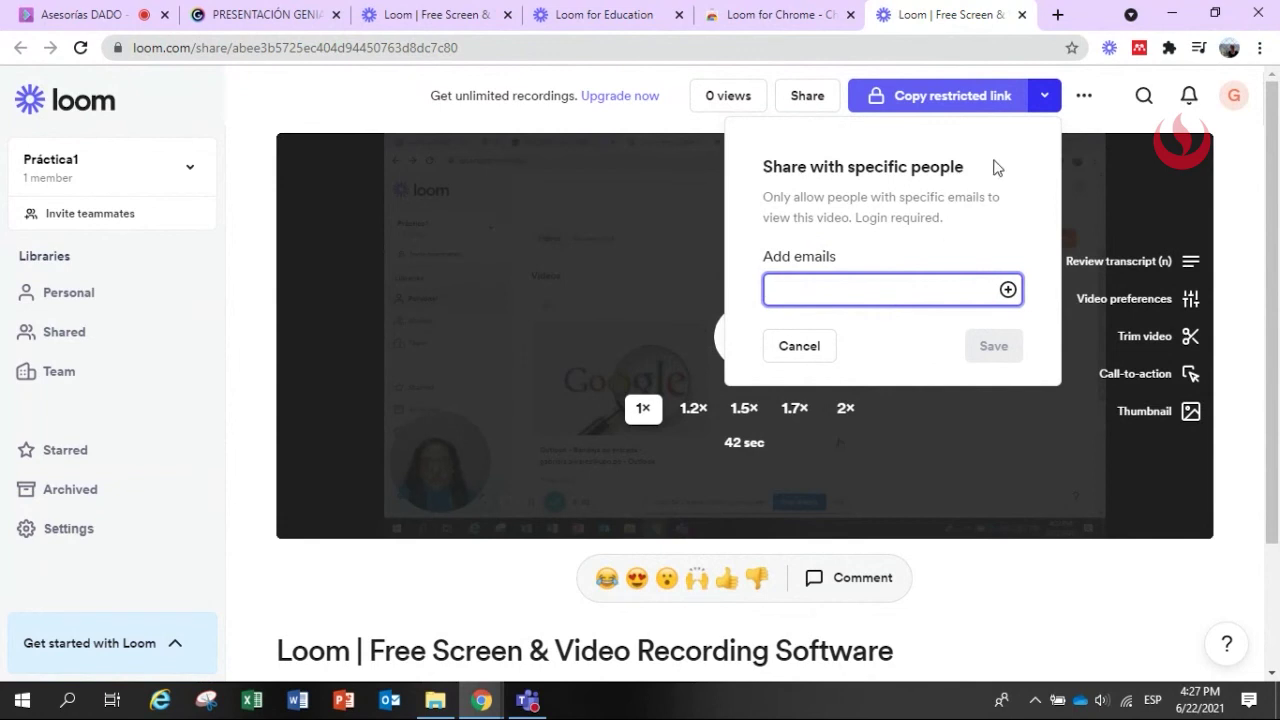
left_click(1044, 104)
left_click(920, 235)
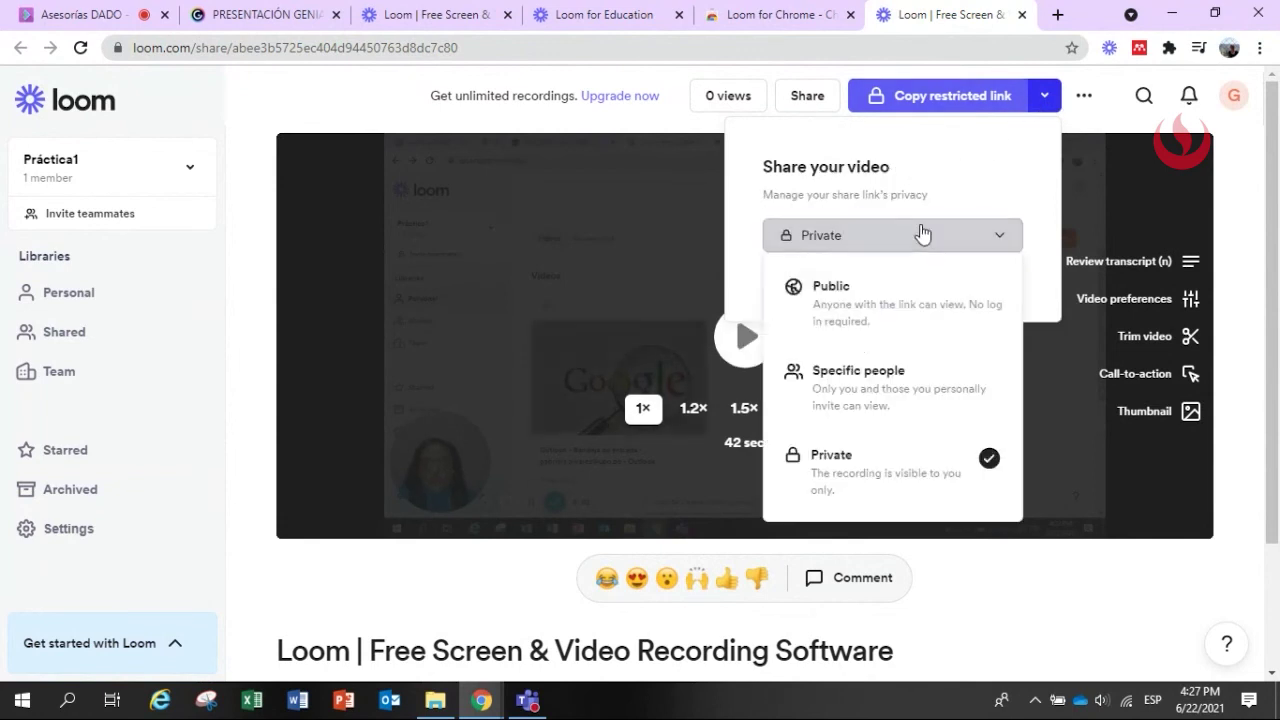
left_click(826, 477)
left_click(870, 240)
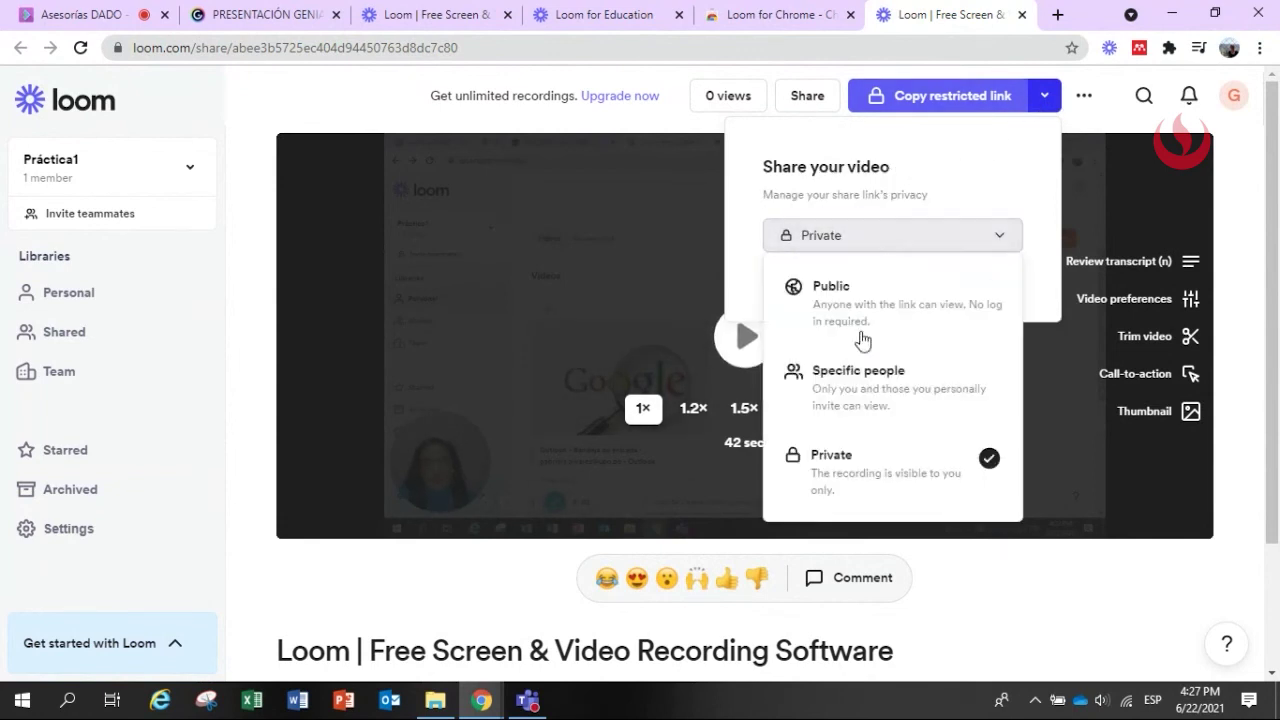
left_click(863, 463)
left_click(1237, 200)
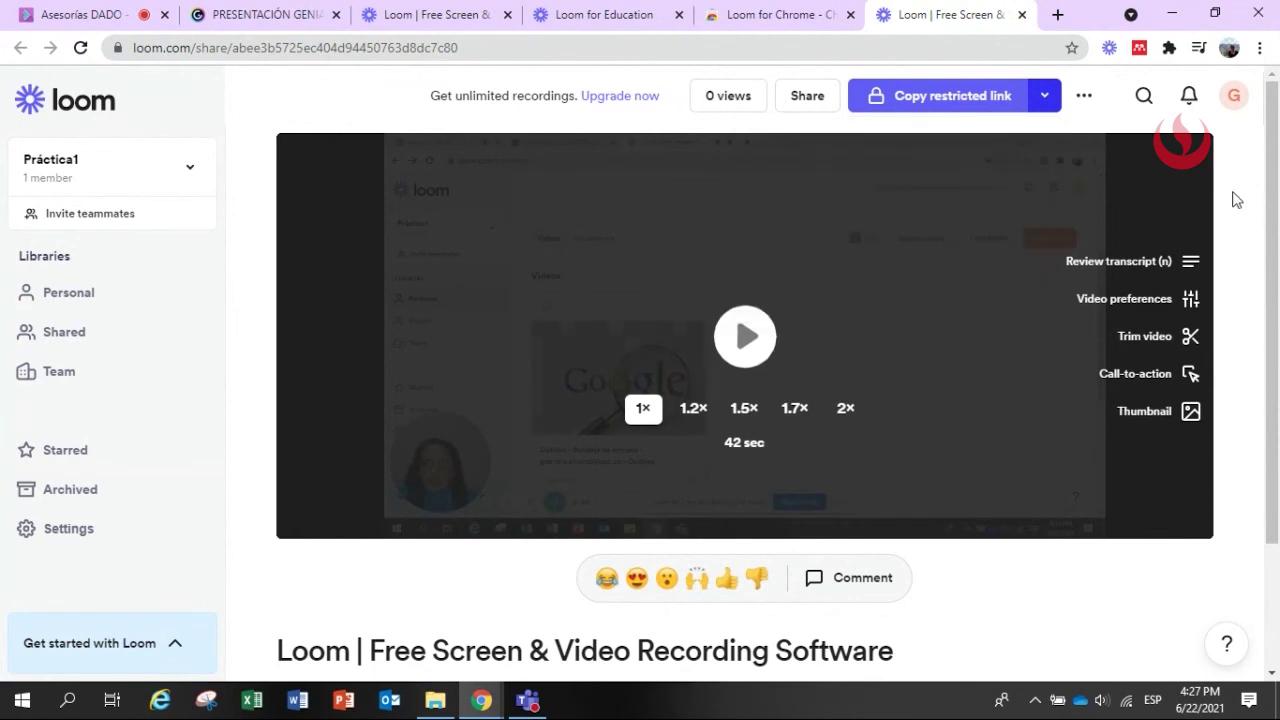
Examine the invite-to-edit dialog and the video's additional actions, closing both without changes.
left_click(1088, 98)
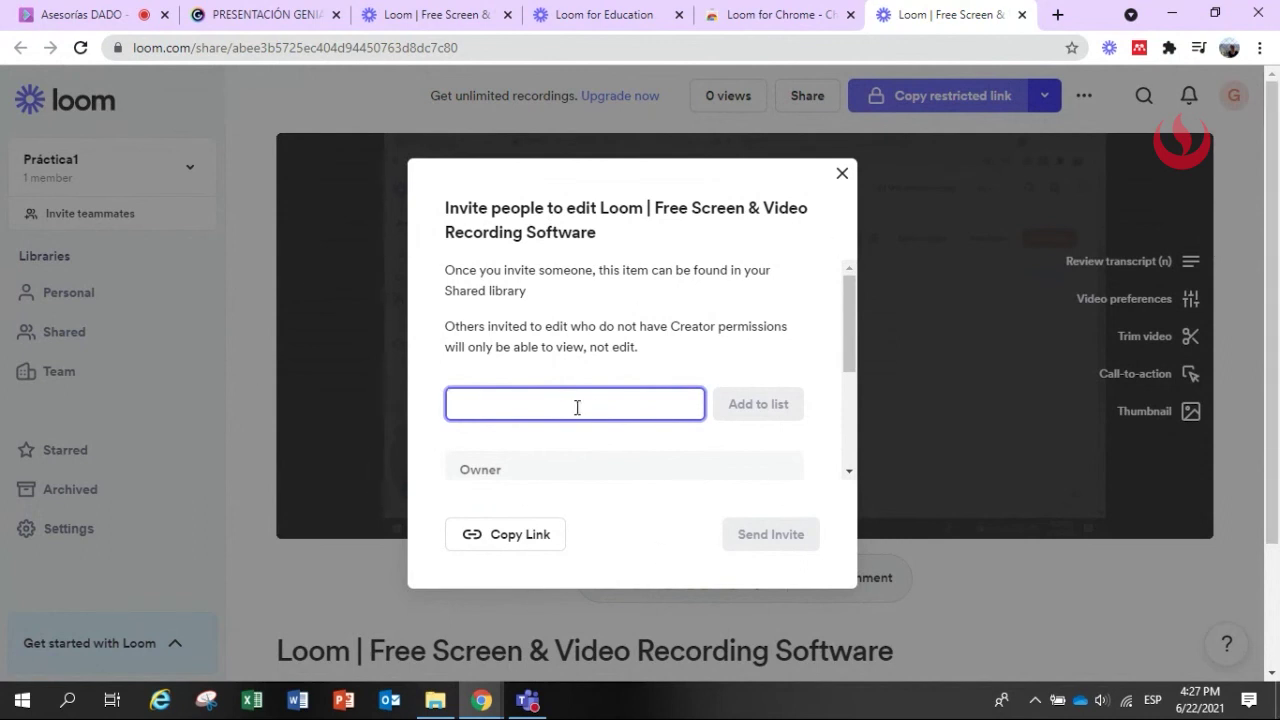
left_click(842, 173)
left_click(1085, 98)
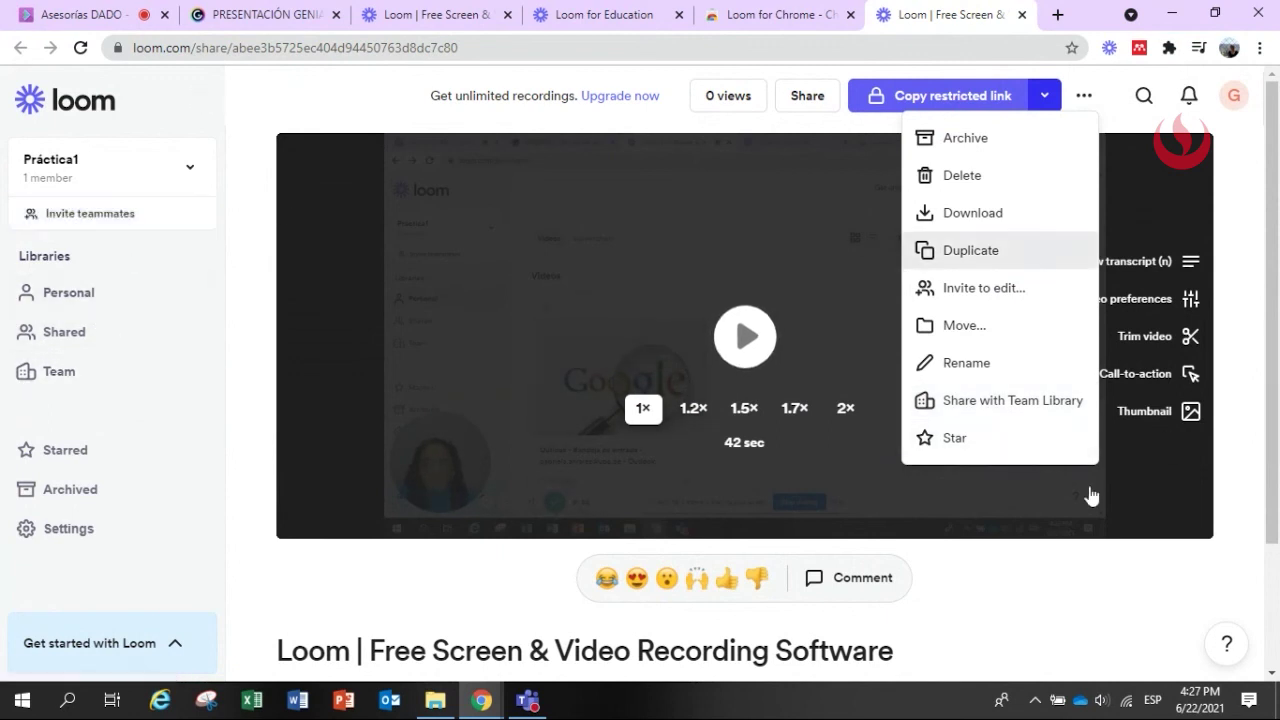
left_click(1226, 314)
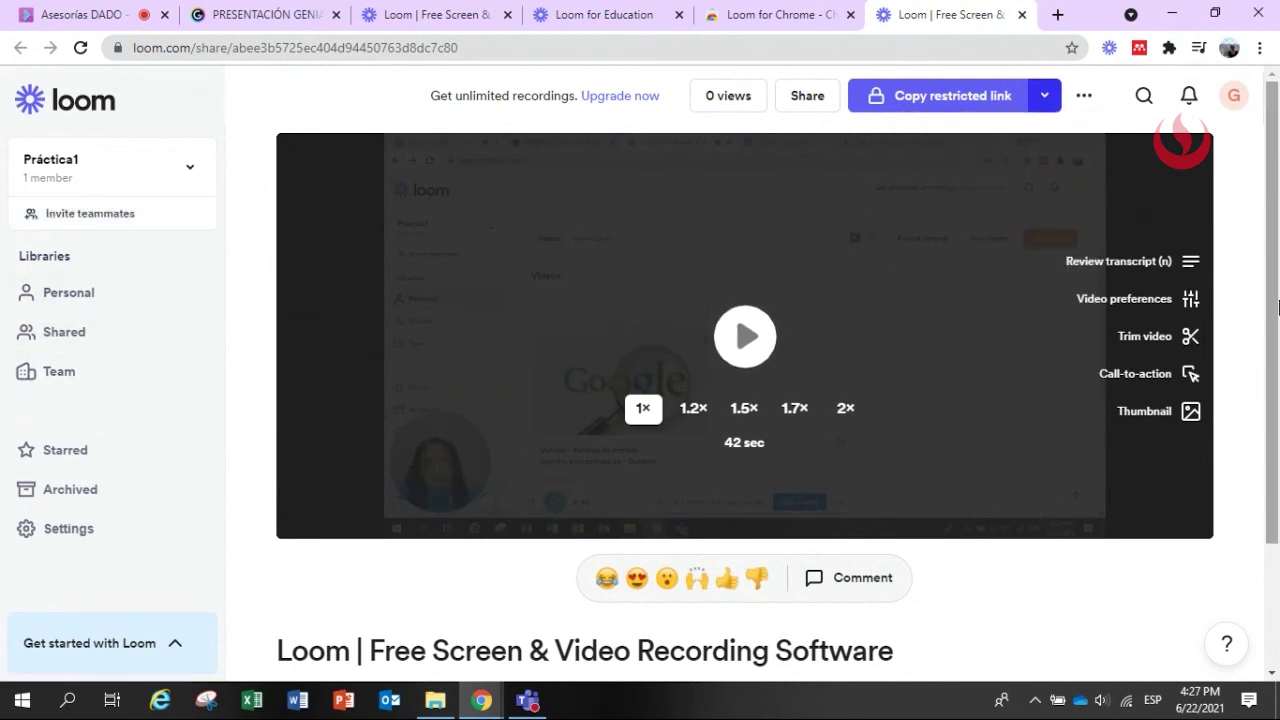
Go to the Personal library and browse its list of recorded videos.
left_click(105, 310)
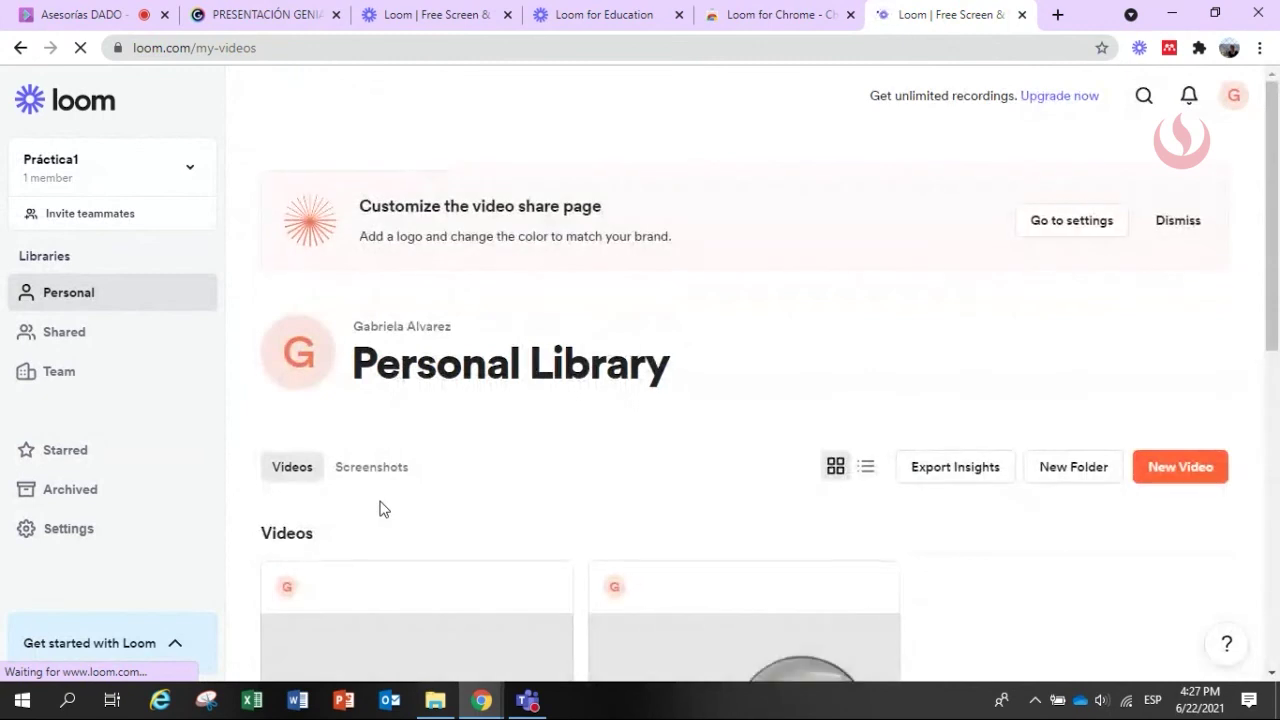
scroll(380, 509, "down", 2)
scroll(1074, 500, "down", 2)
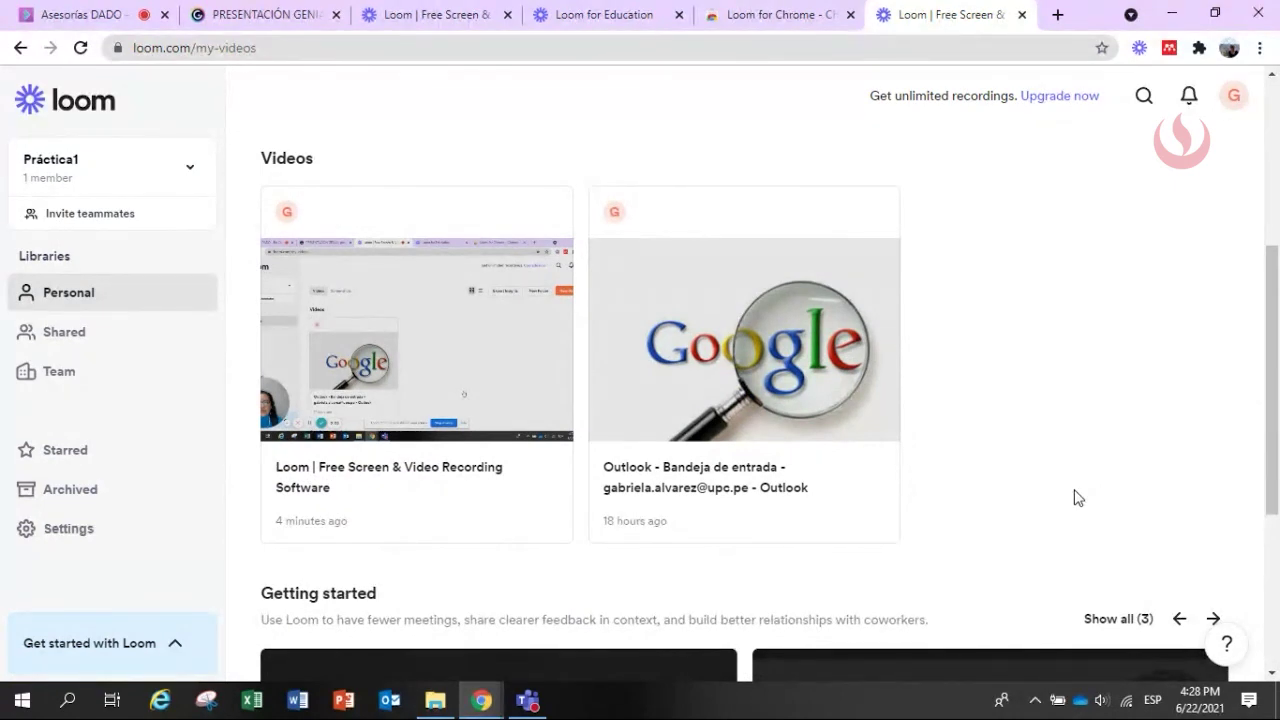
Show the desktop, dismiss the View Your Videos tip in the Loom recorder, and move its window up until the whole recorder fits on screen.
key("super+d")
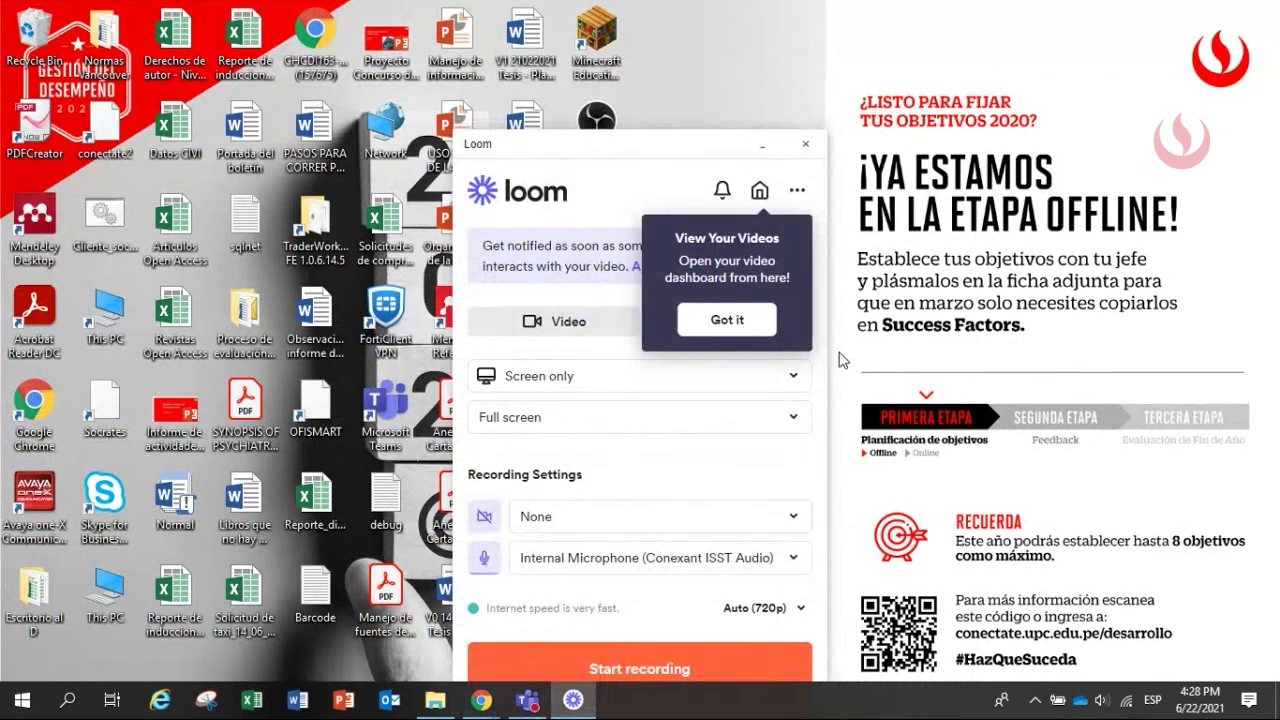
left_click(727, 319)
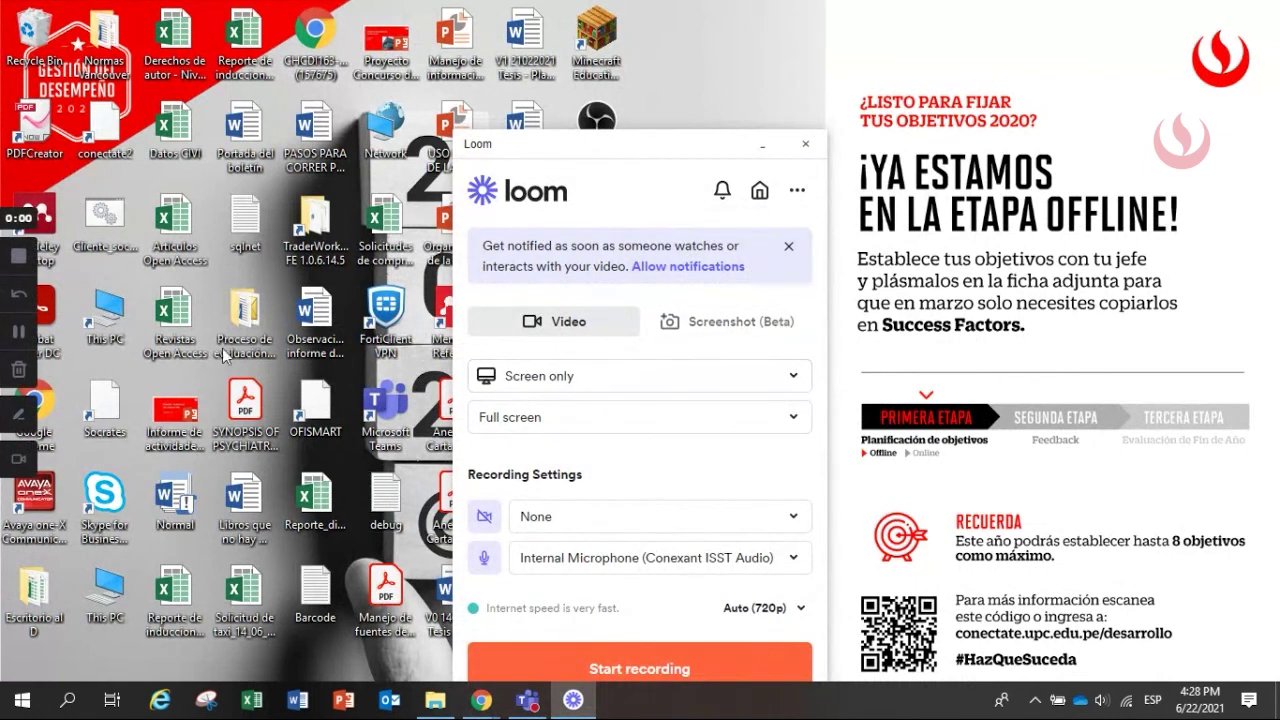
left_click_drag(668, 146, 659, 44)
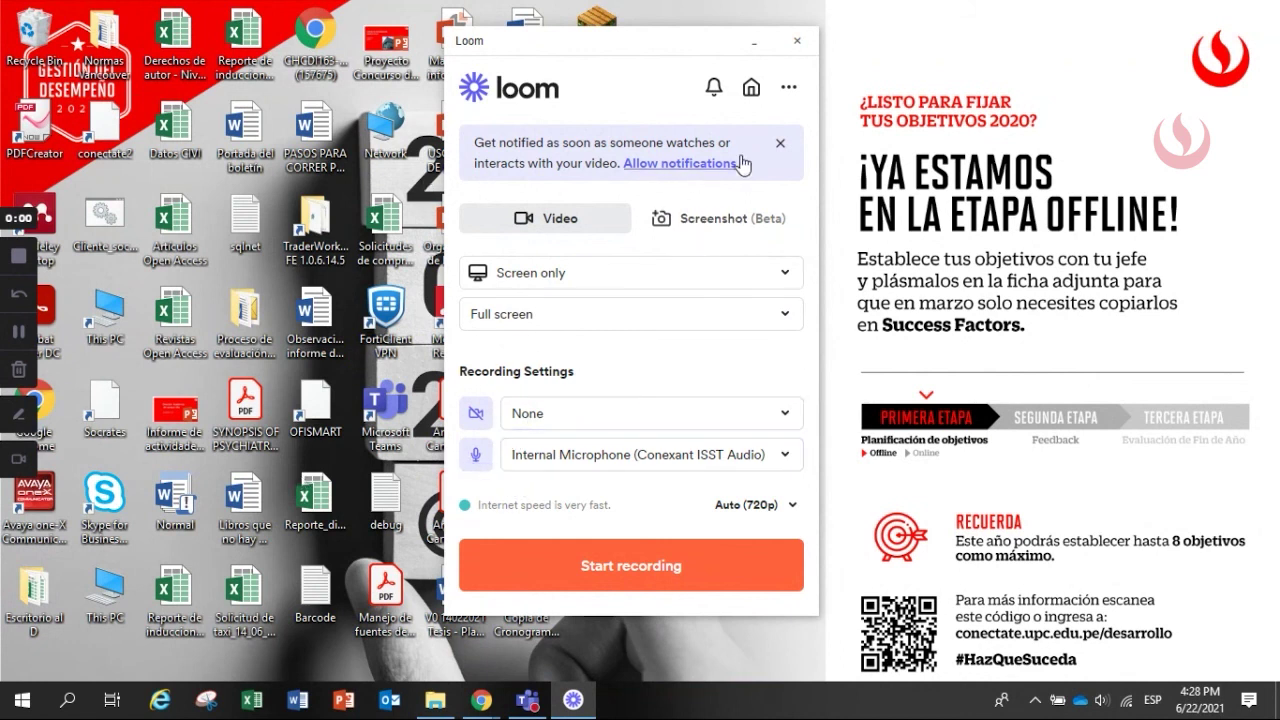
Dismiss the notifications banner in the Loom recorder and select HP HD Camera (04ca:7053) as the camera.
left_click(780, 144)
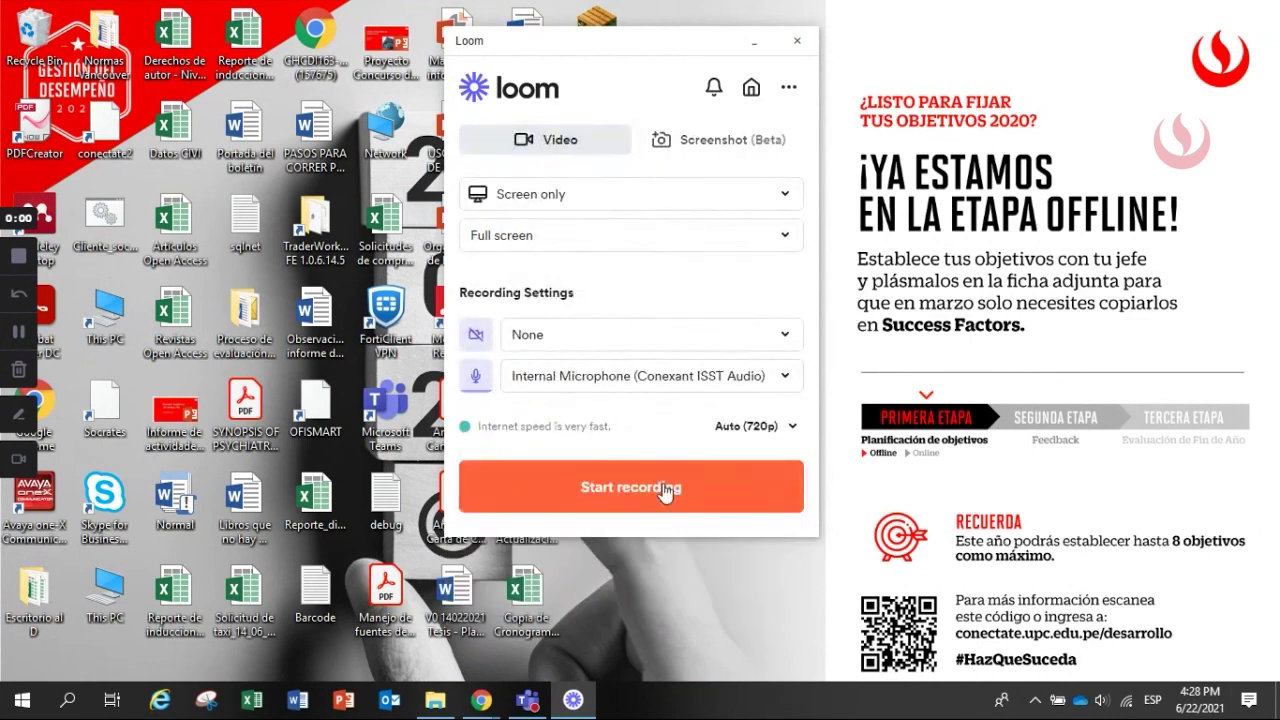
left_click(596, 340)
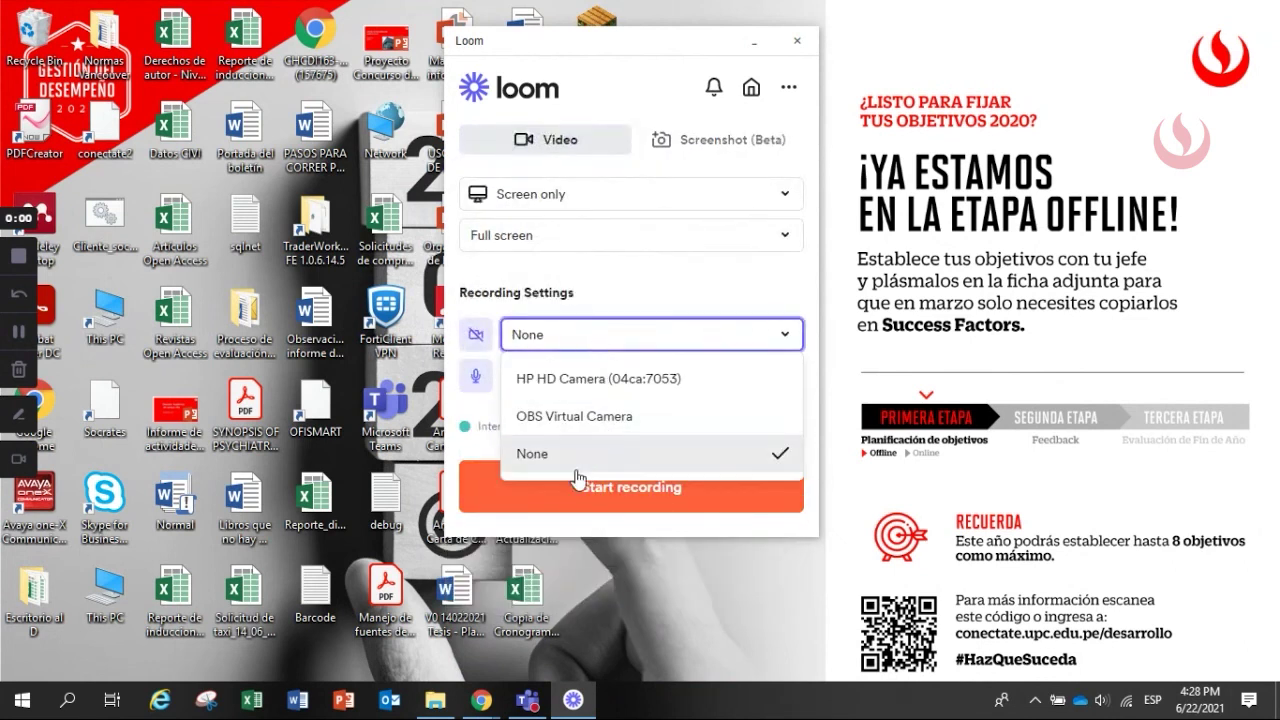
left_click(588, 379)
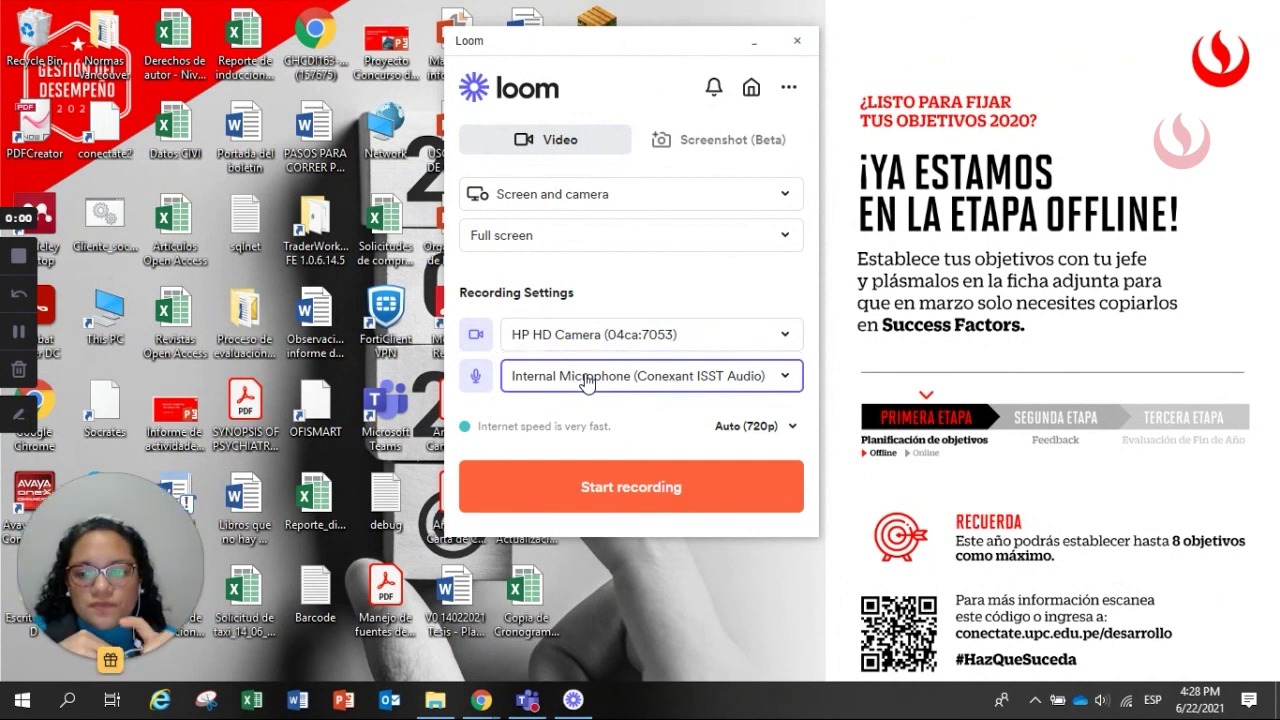
Preview the camera view in full screen, turn the camera off, and select HP HD Camera (04ca:7053) again.
mouse_move(150, 675)
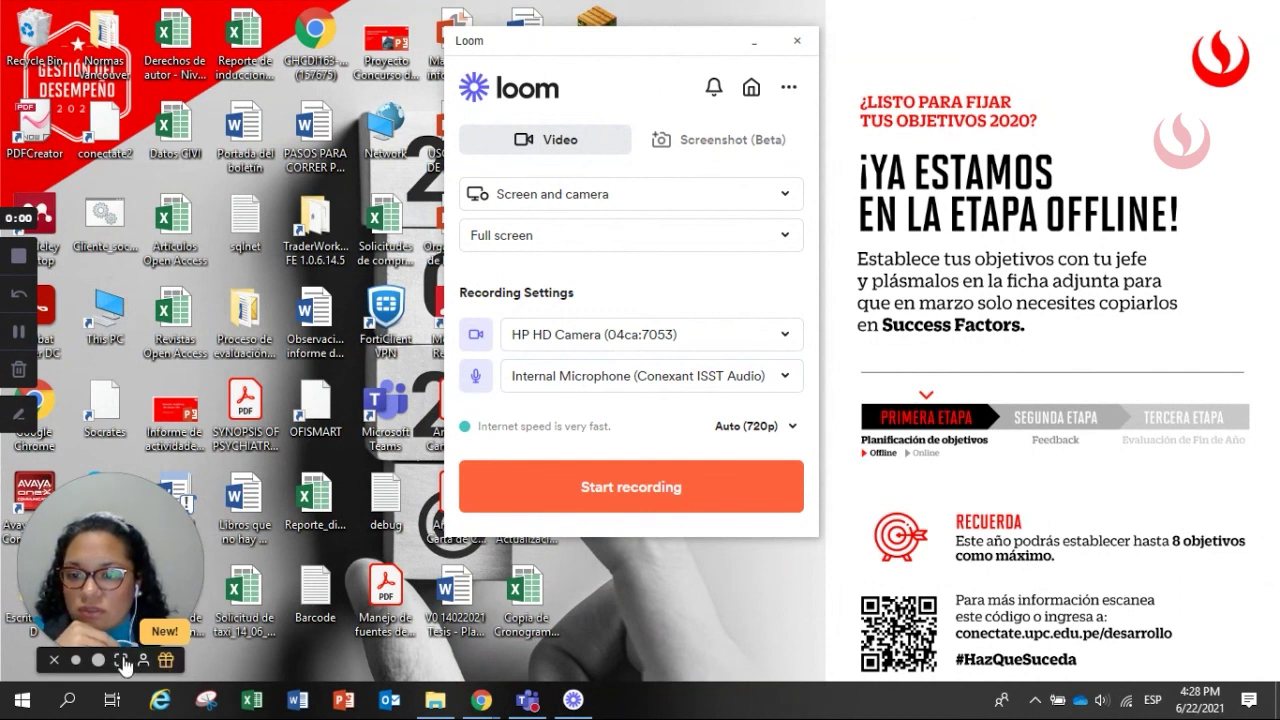
left_click(120, 661)
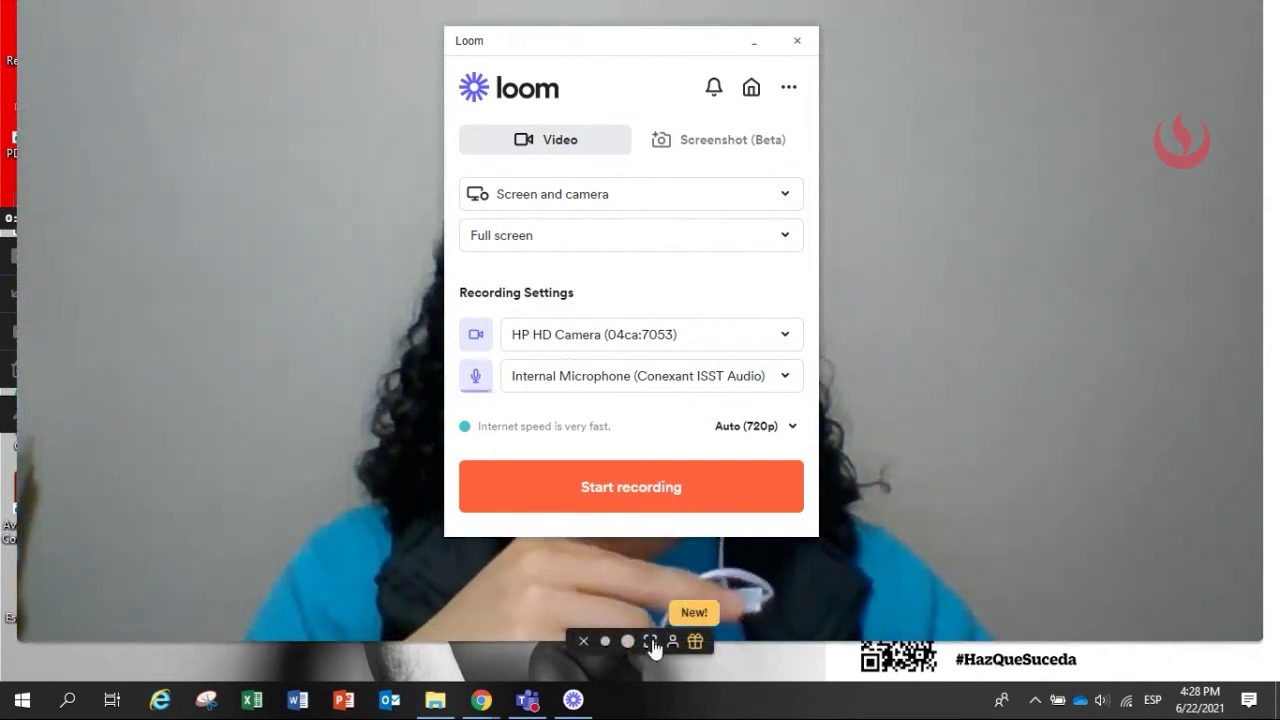
left_click(583, 647)
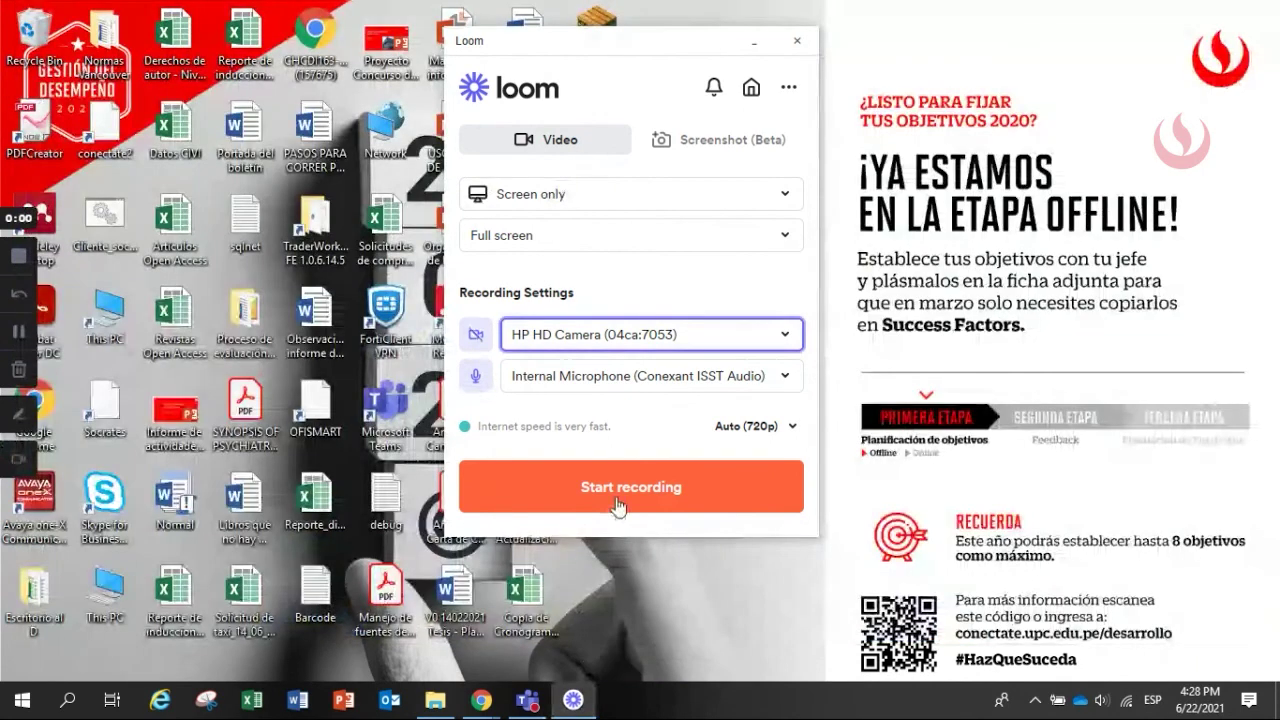
left_click(652, 340)
left_click(641, 378)
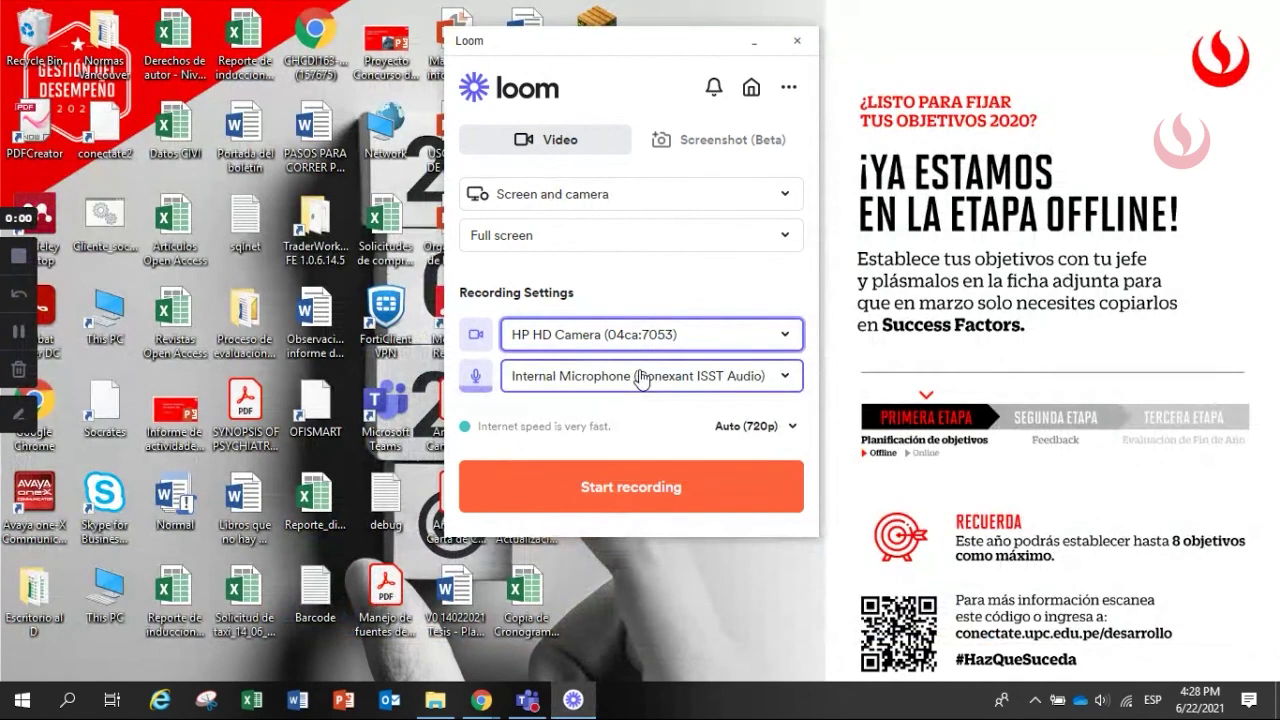
Bring the browser window with the Personal library forward and start a full-screen recording with screen and camera.
mouse_move(88, 671)
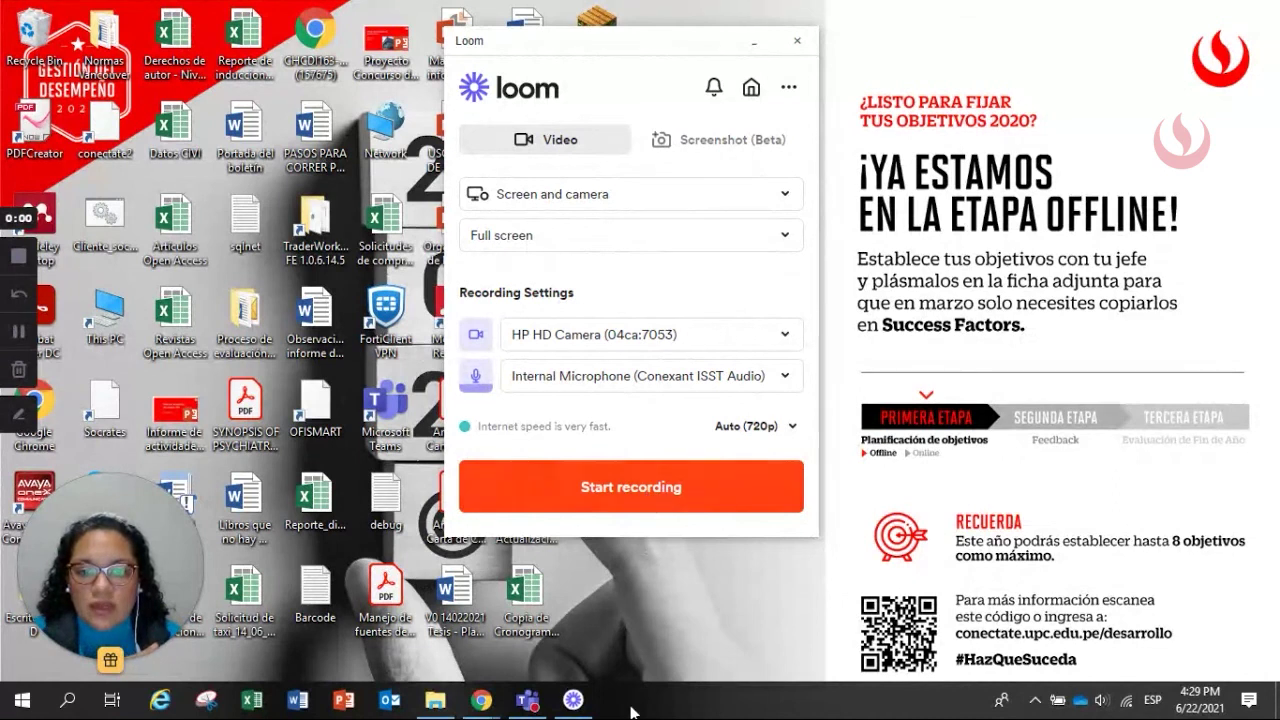
mouse_move(482, 699)
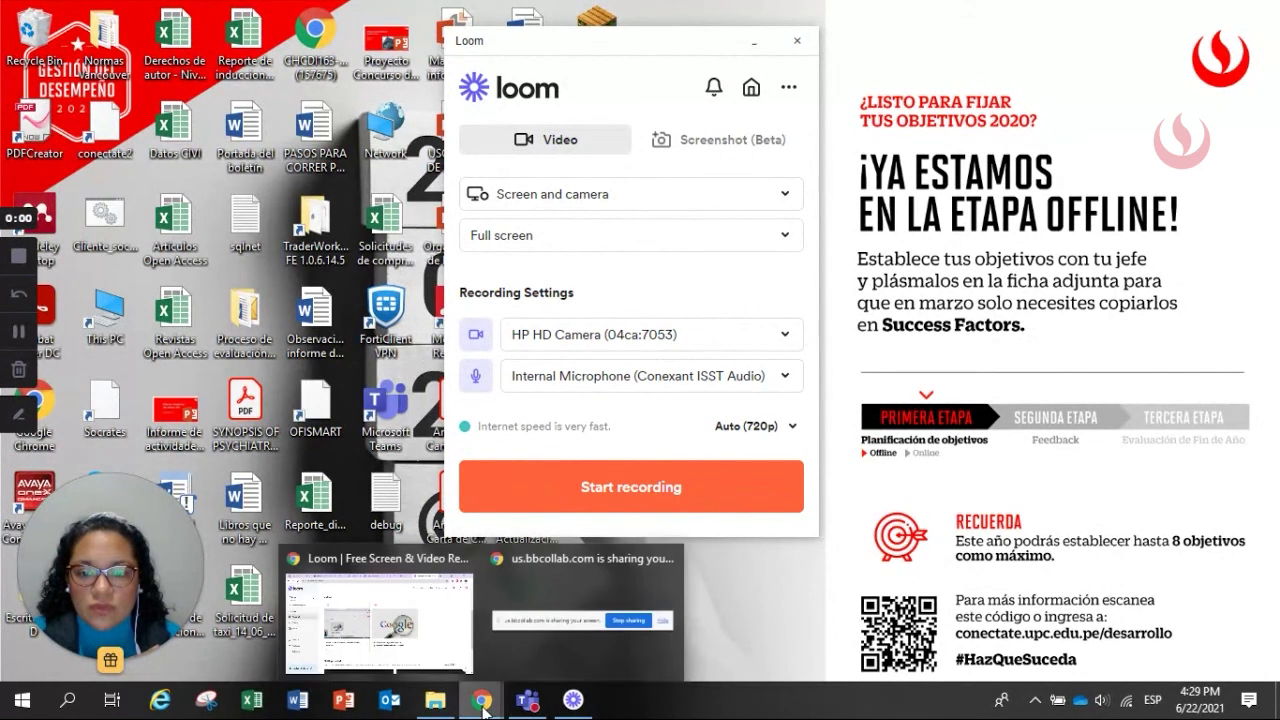
left_click(380, 615)
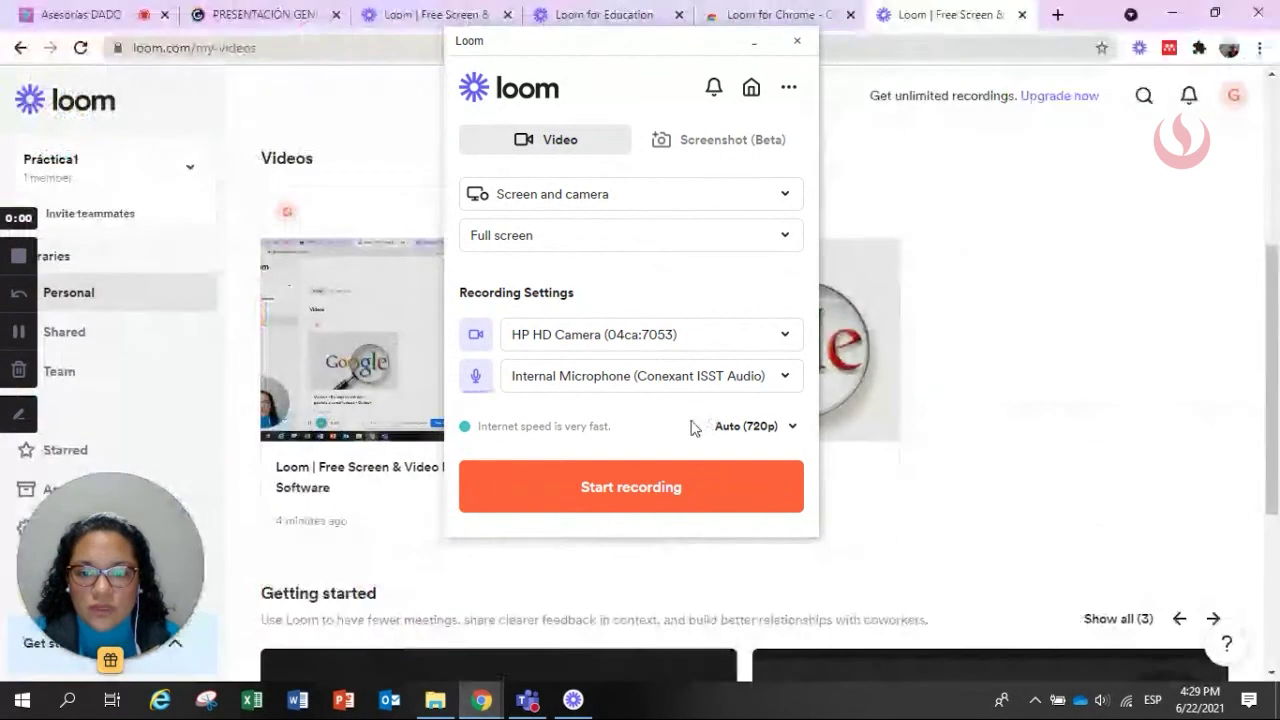
left_click(622, 485)
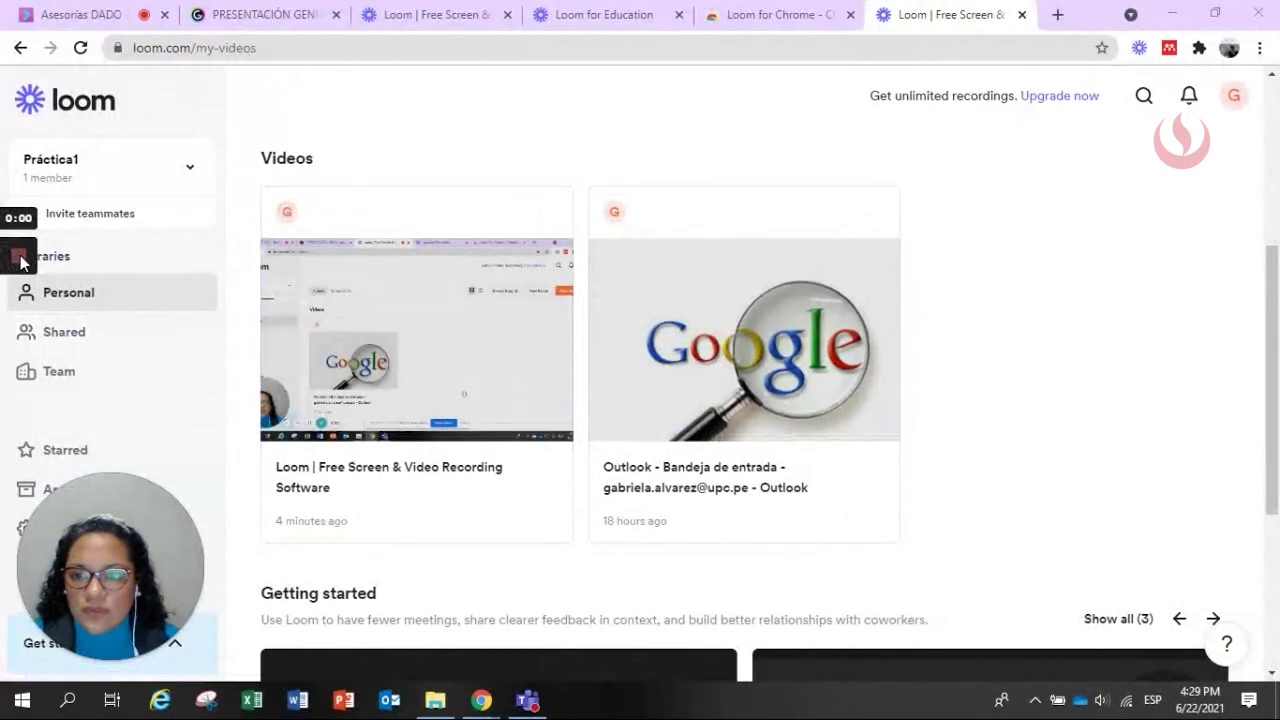
Turn on drawing during the recording, choose light blue, and draw two freehand strokes near the second video's upper corner.
mouse_move(3, 365)
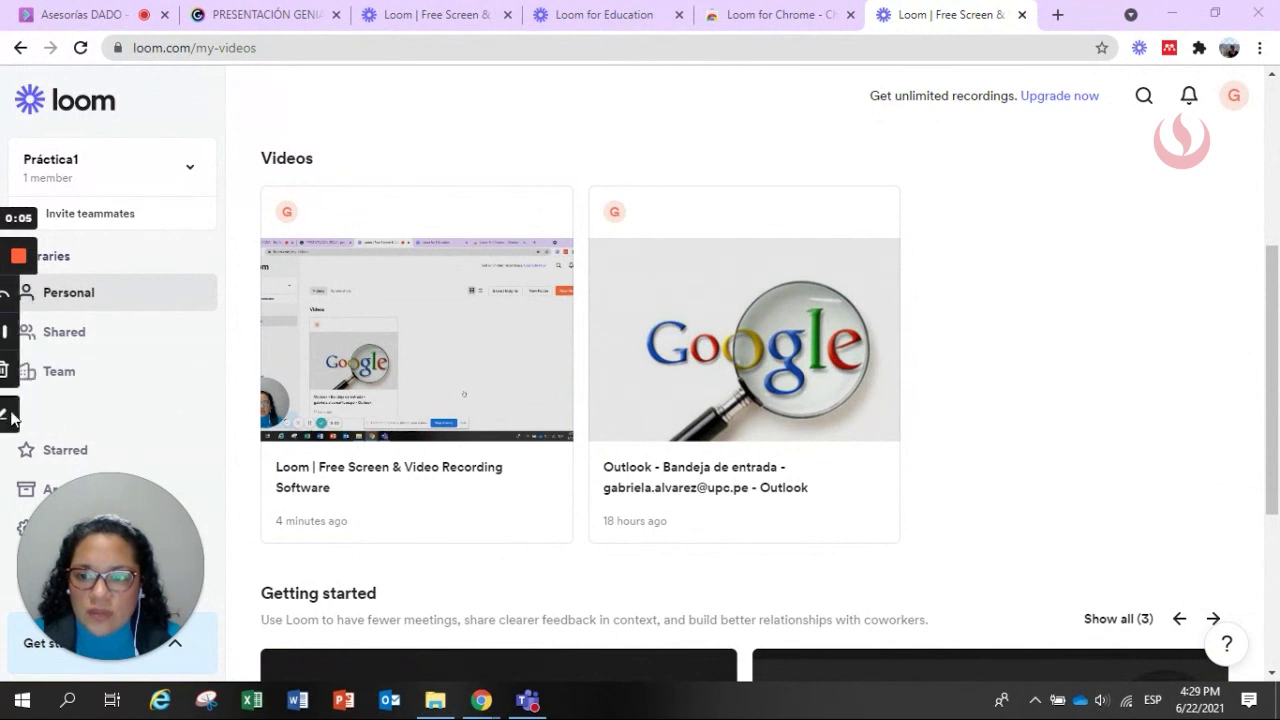
left_click(19, 418)
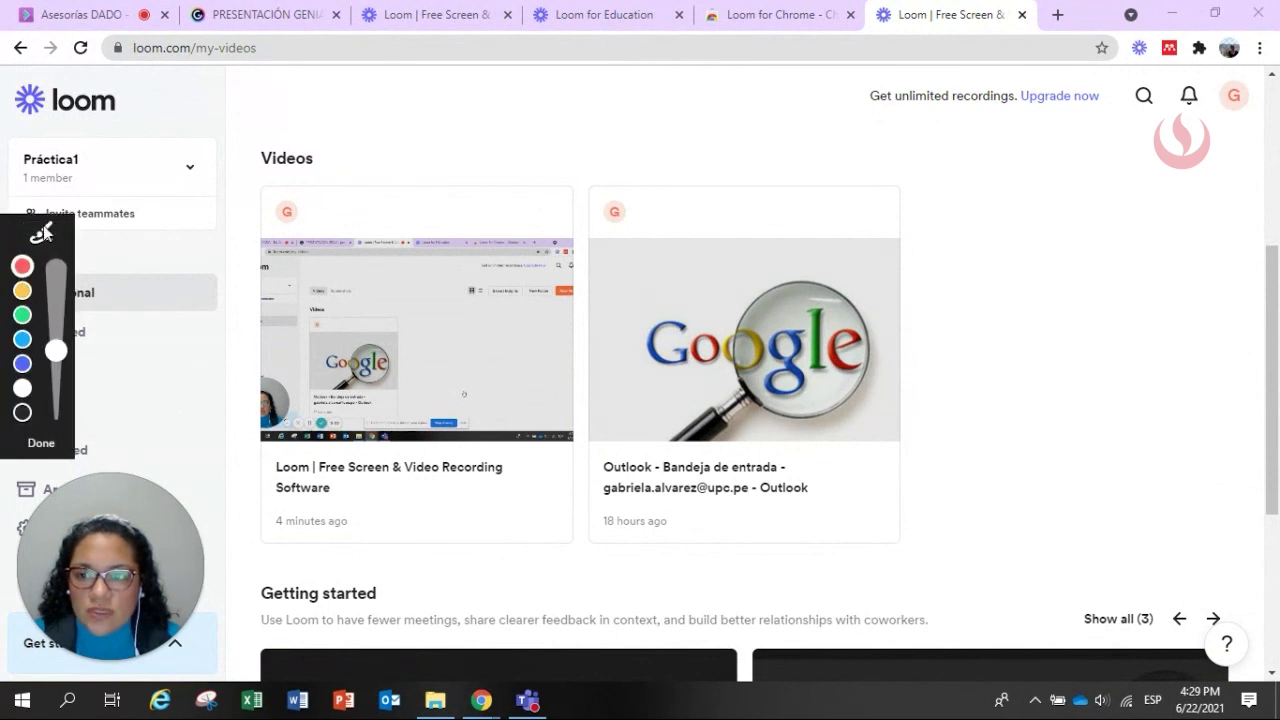
left_click(22, 267)
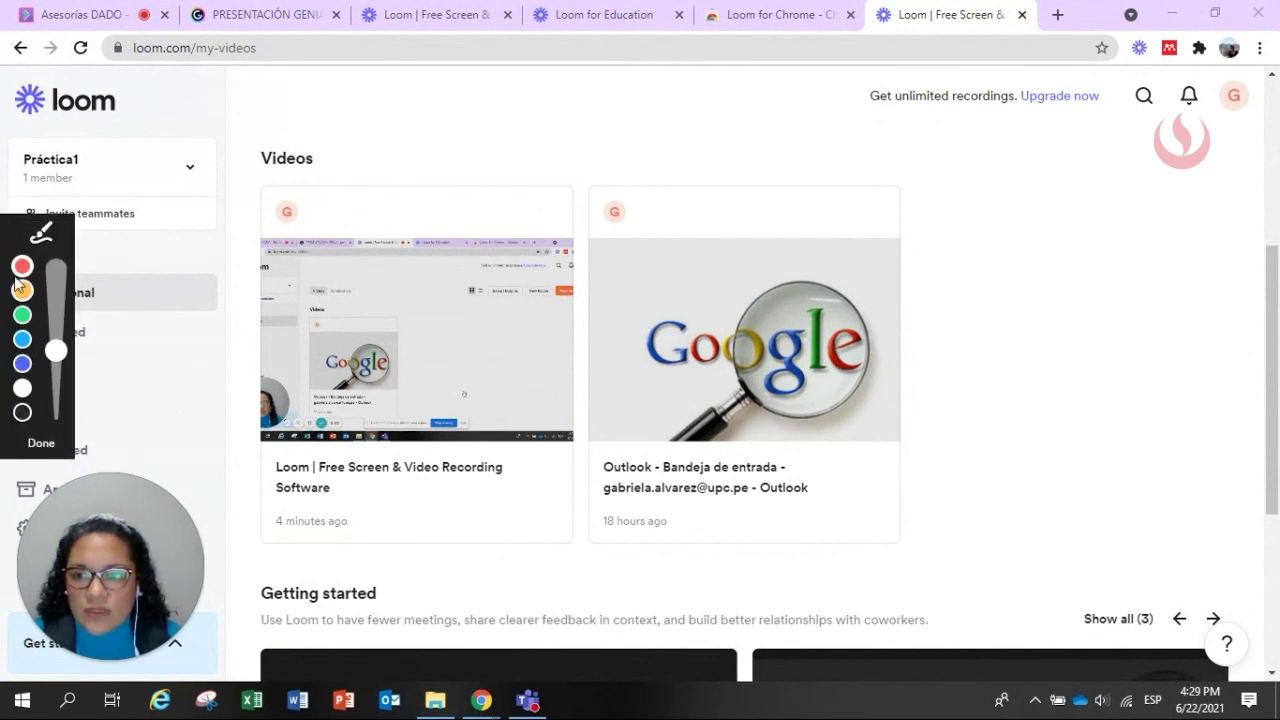
left_click(22, 339)
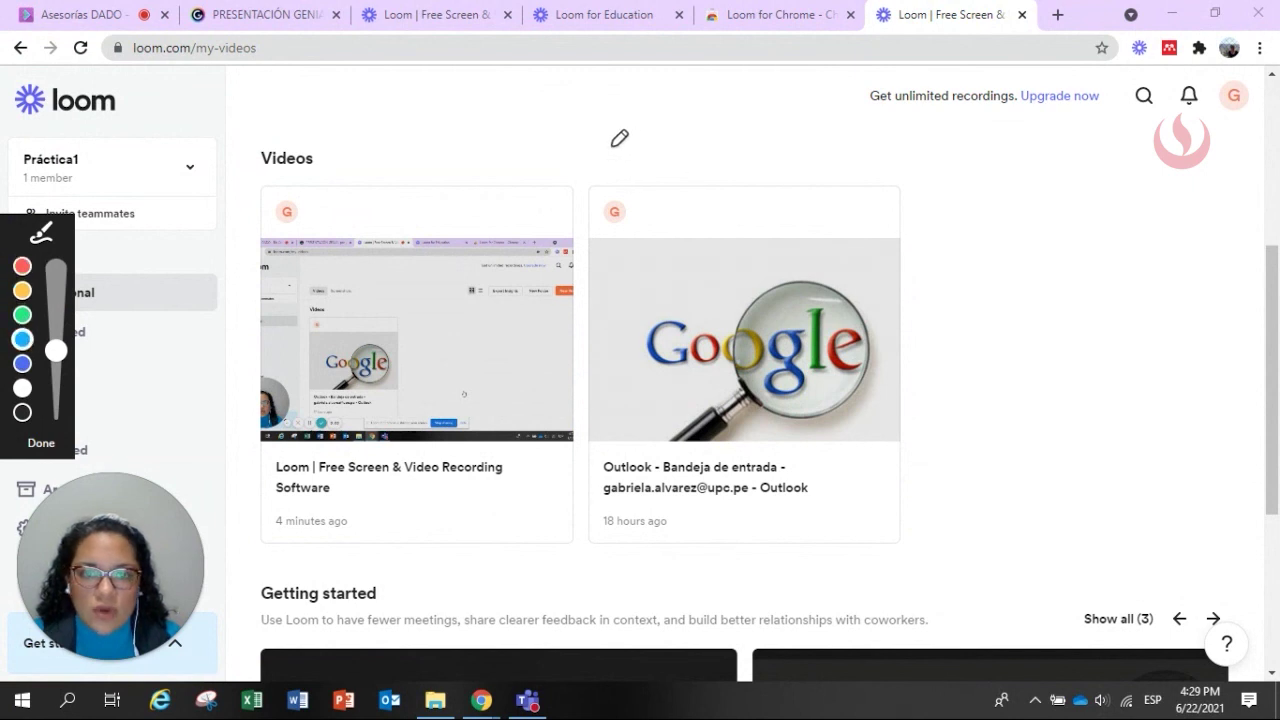
left_click_drag(1010, 168, 908, 231)
mouse_move(904, 192)
left_mouse_down()
mouse_move(904, 236)
mouse_move(972, 230)
left_mouse_up()
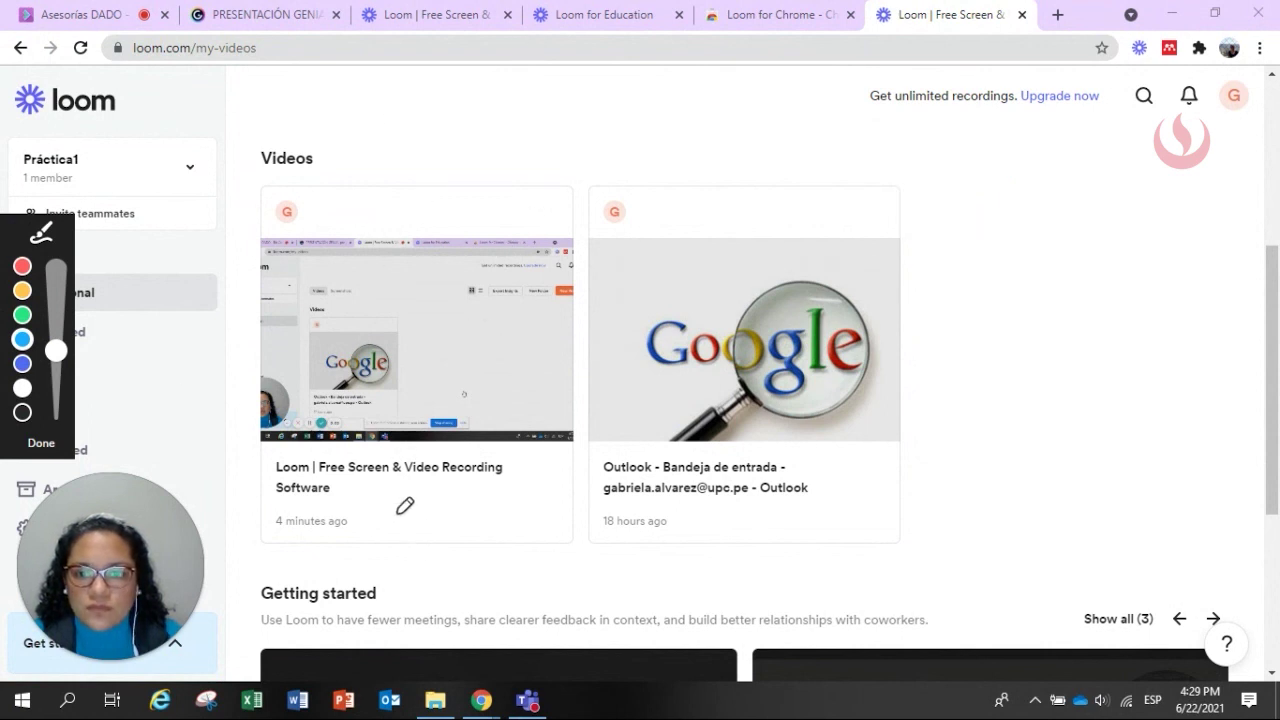
Draw a check mark above the first video and a cross and a check mark beside the second, then finish drawing.
left_click_drag(355, 151, 424, 121)
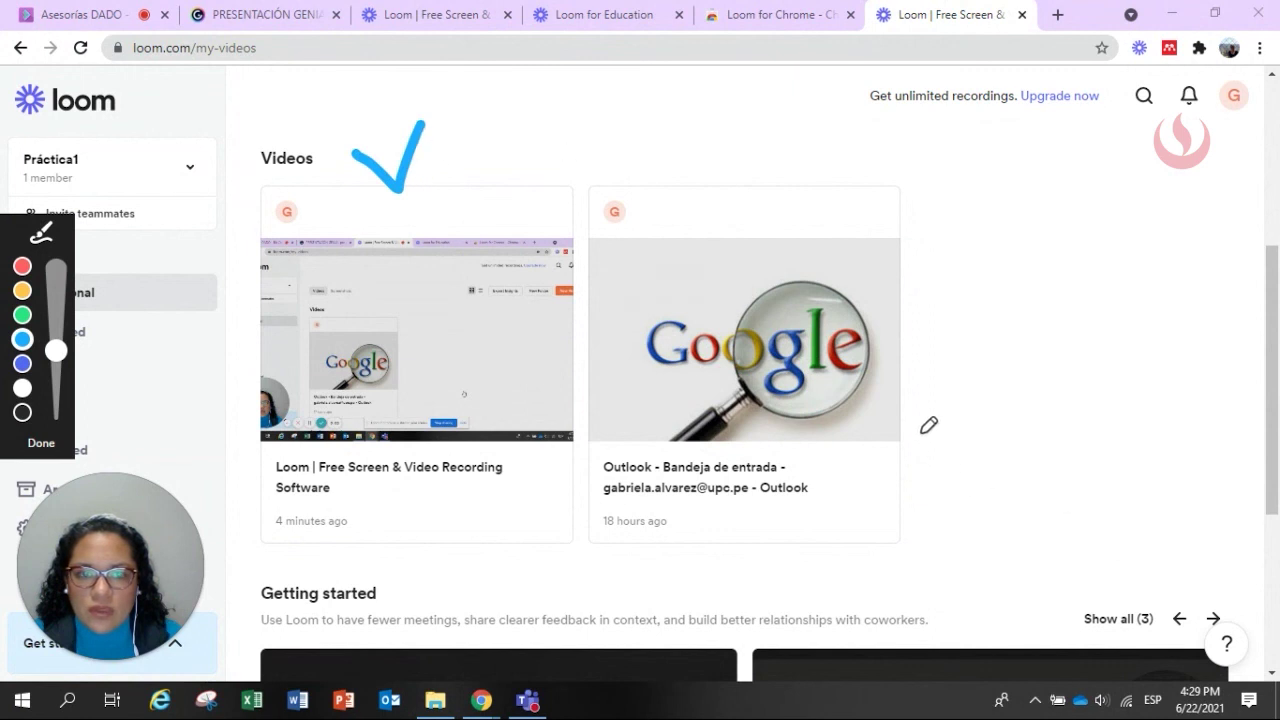
left_click_drag(916, 430, 1017, 463)
left_click_drag(967, 411, 940, 486)
mouse_move(972, 242)
left_mouse_down()
mouse_move(985, 262)
mouse_move(1105, 224)
left_mouse_up()
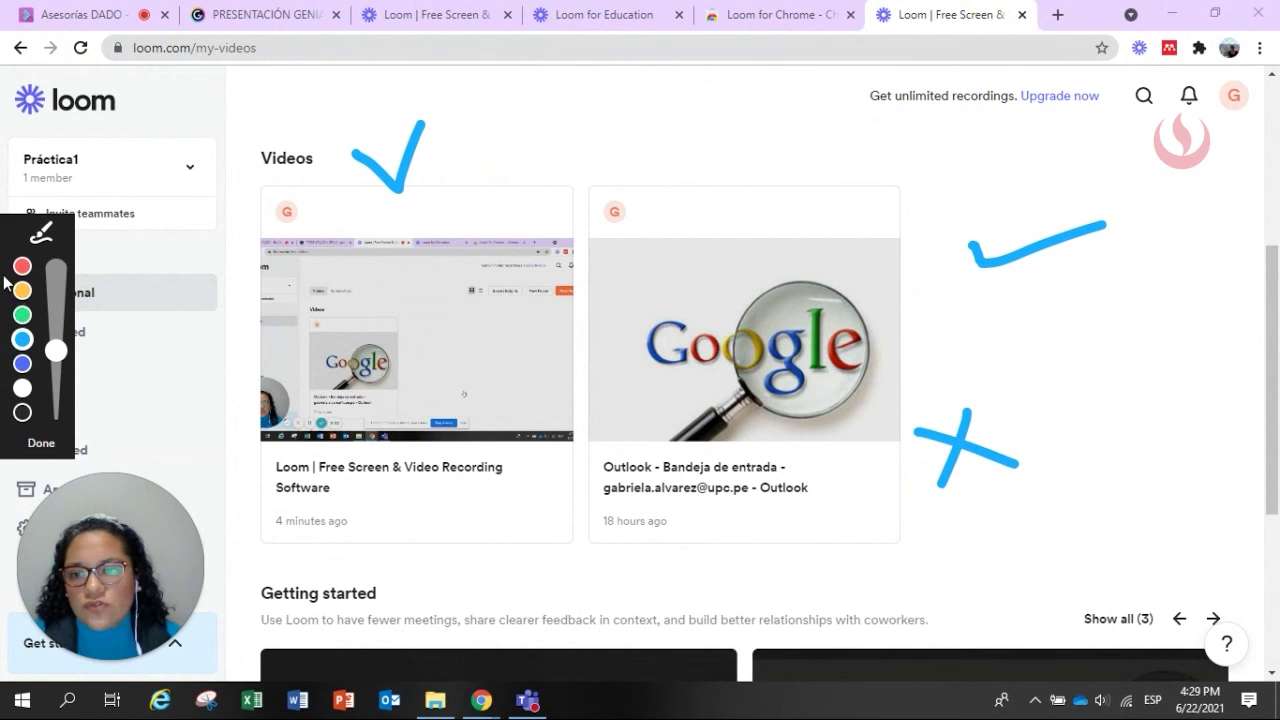
left_click(40, 444)
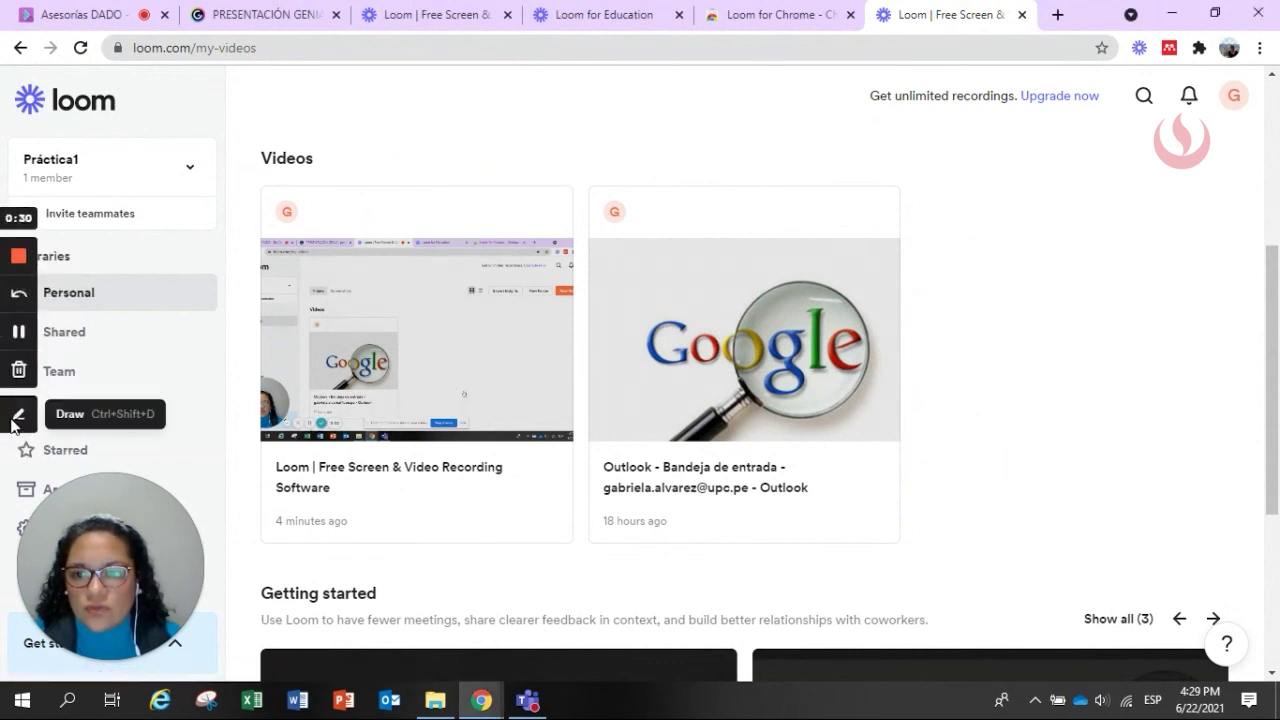
Reopen drawing and make light blue strokes beside the second video, above the first video and under the upgrade notice, then finish drawing.
left_click(17, 420)
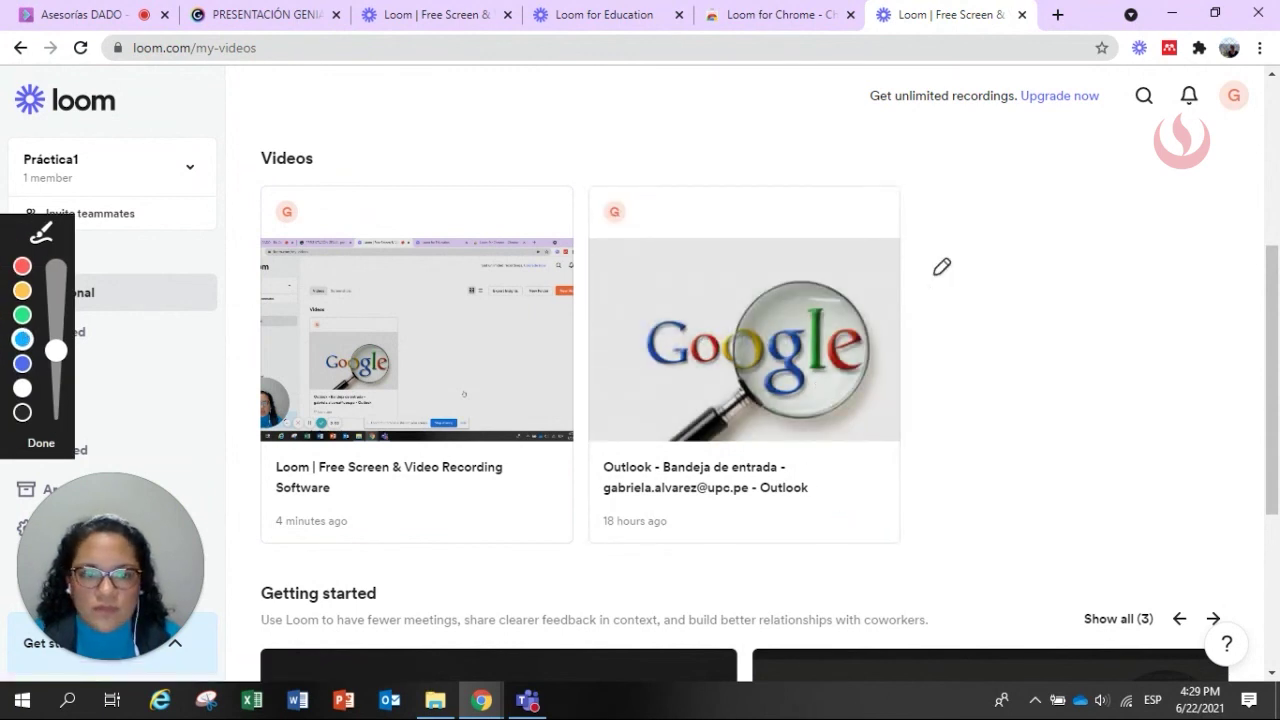
mouse_move(921, 353)
left_mouse_down()
mouse_move(914, 388)
mouse_move(1106, 324)
left_mouse_up()
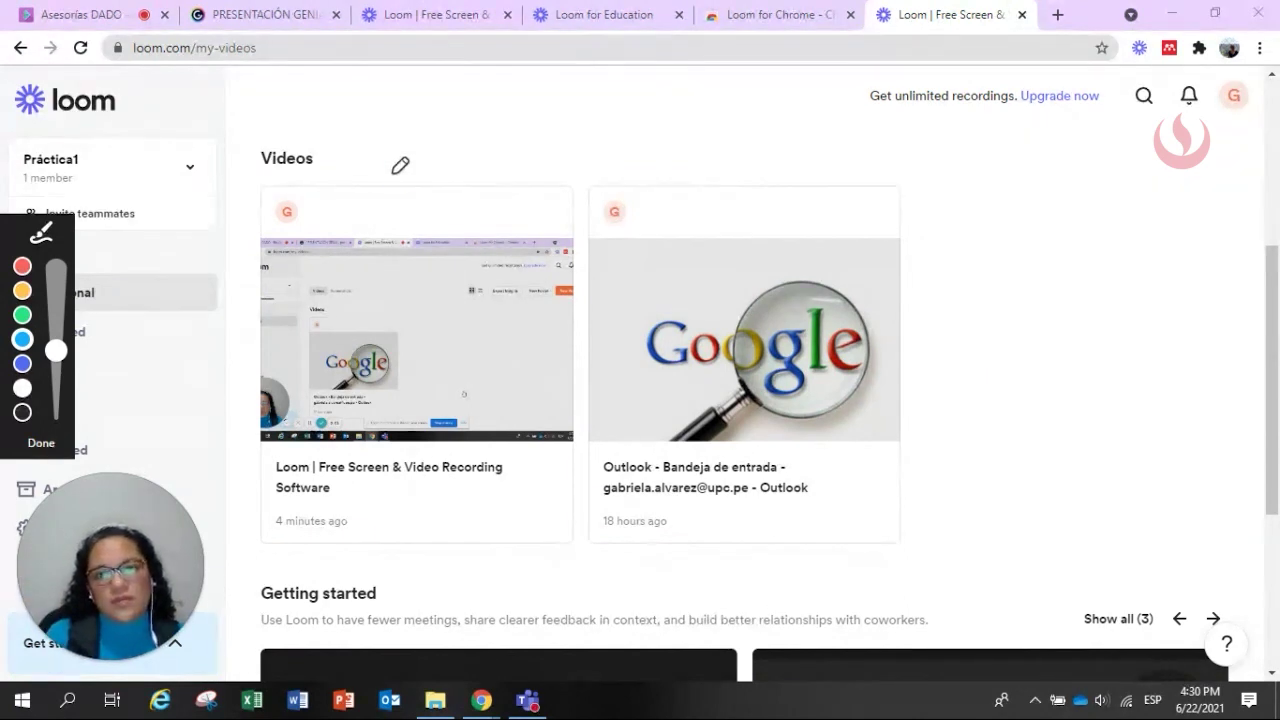
left_click_drag(390, 172, 515, 197)
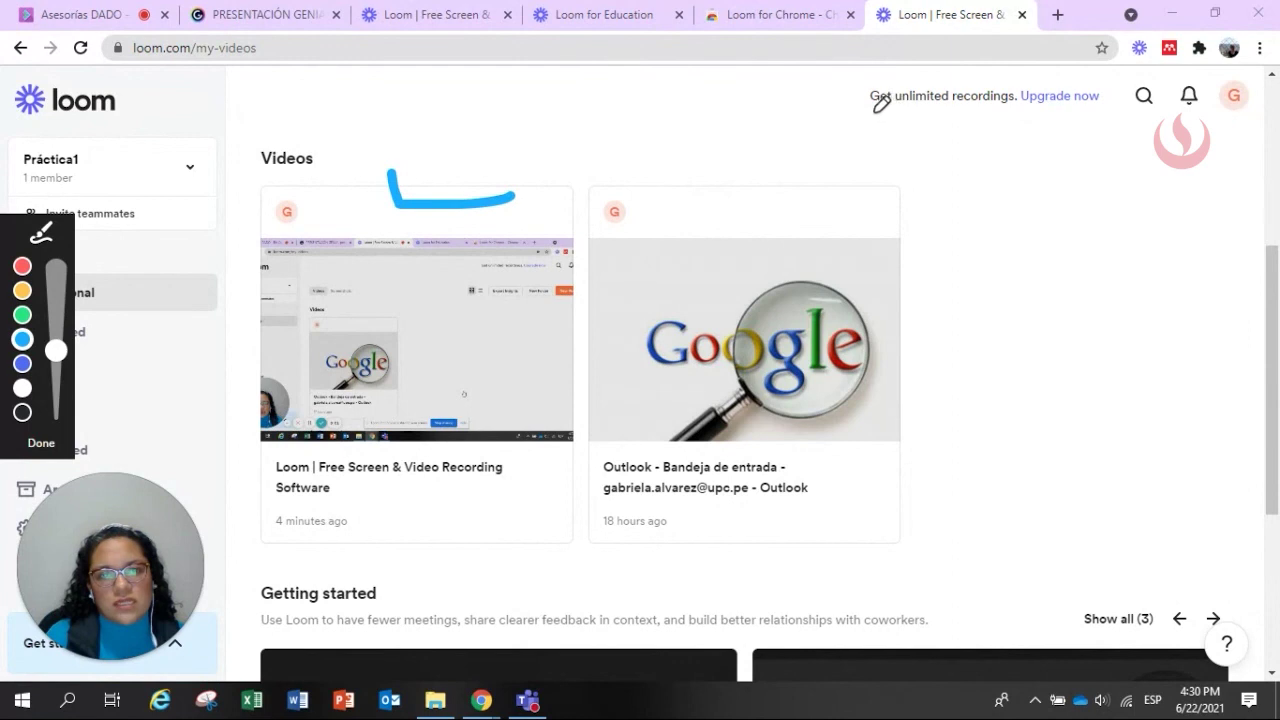
left_click_drag(864, 113, 1035, 113)
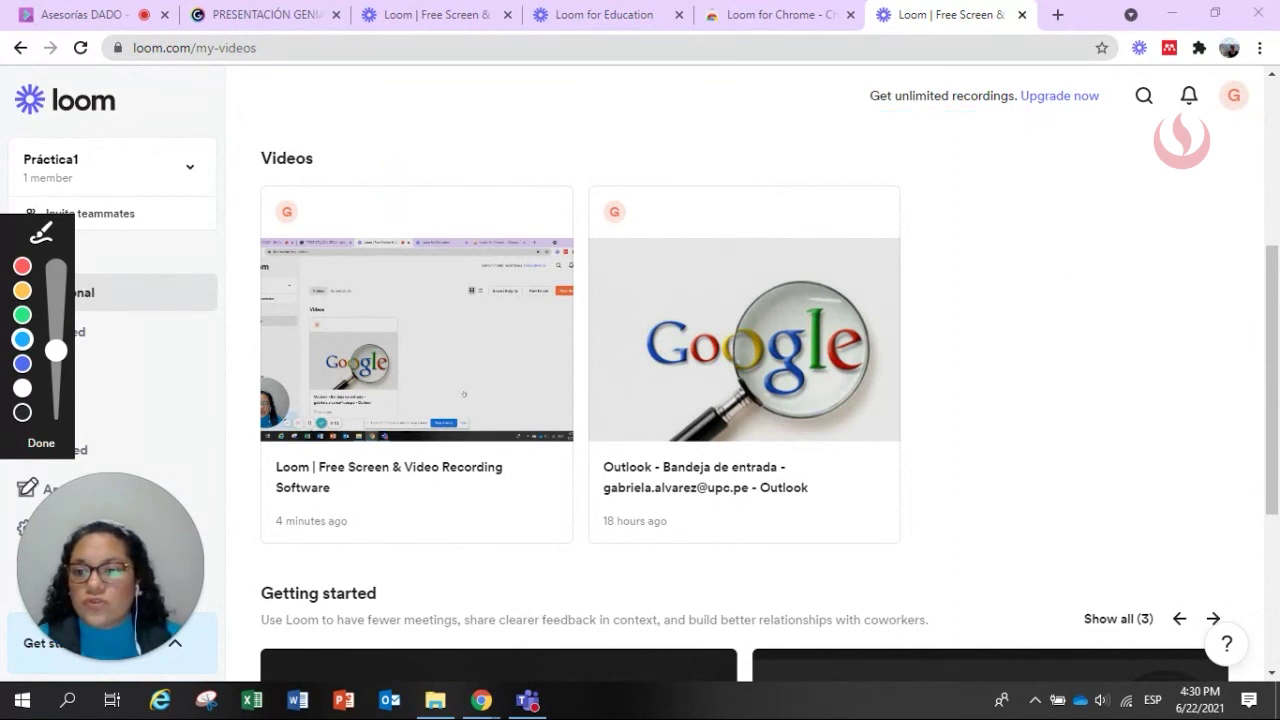
left_click(41, 445)
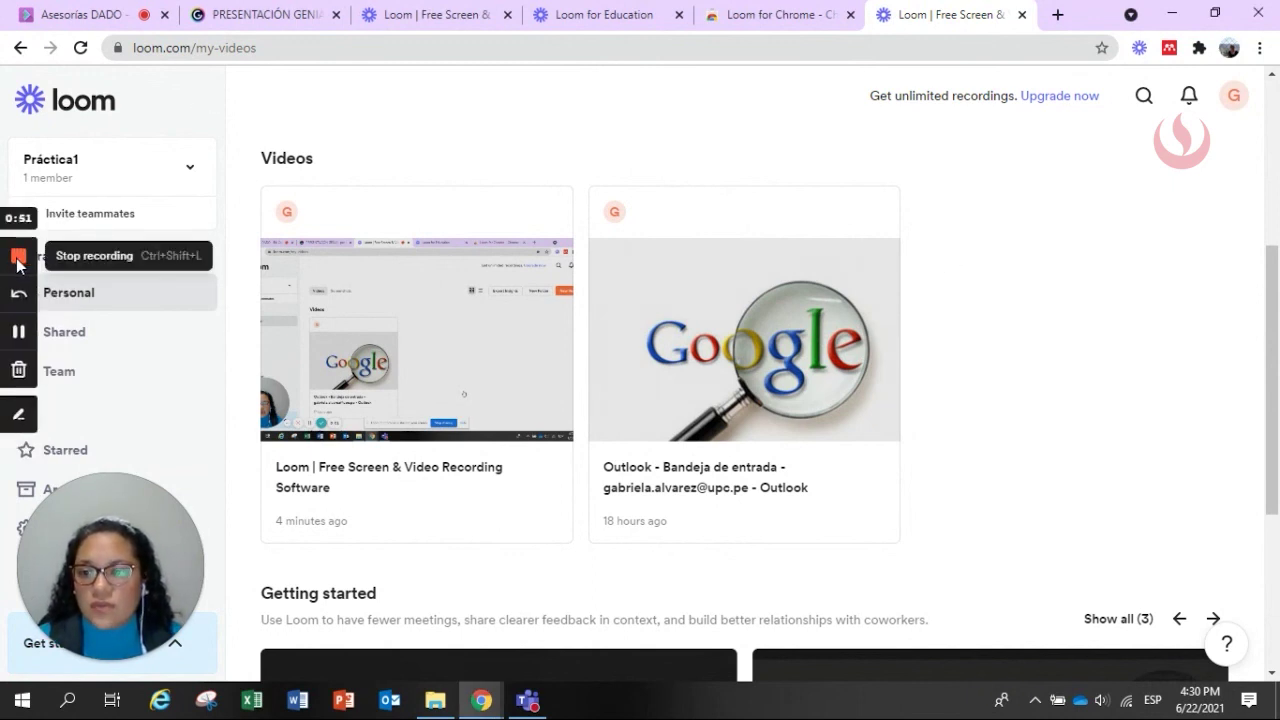
Cancel the current recording, discarding it, and return to the Collaborate session in the browser.
left_click(17, 372)
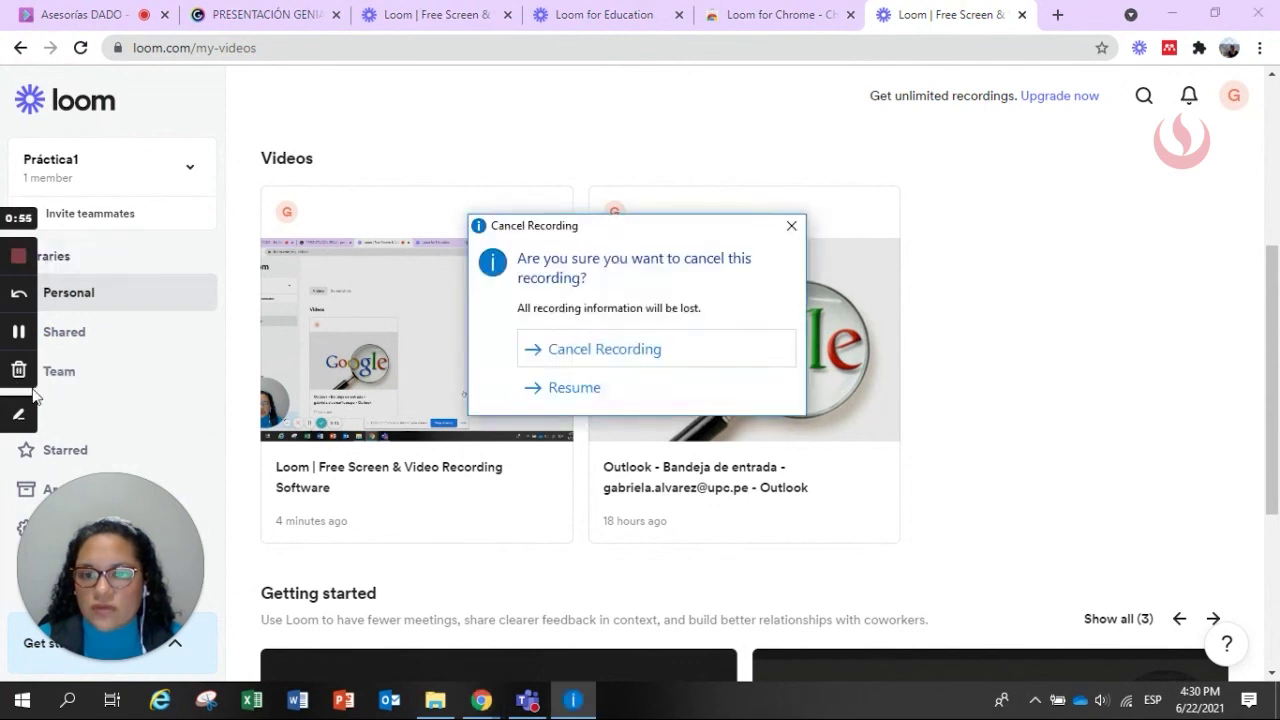
left_click(575, 358)
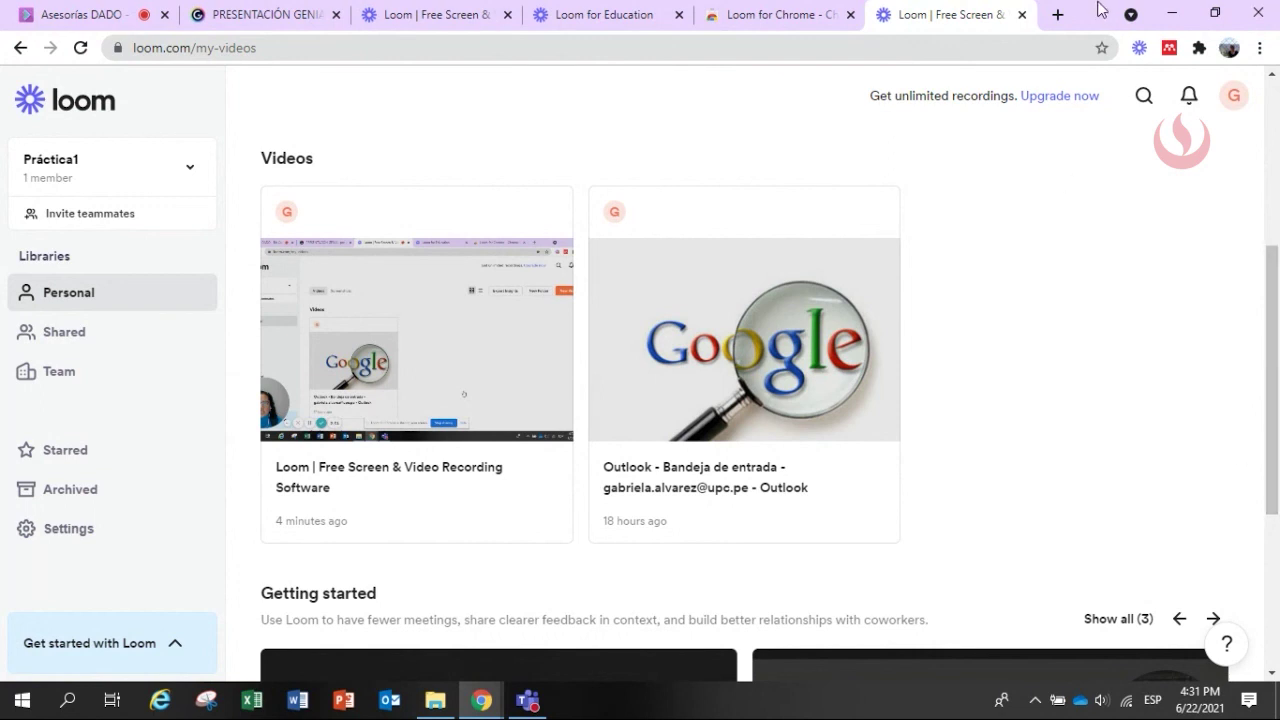
left_click(103, 12)
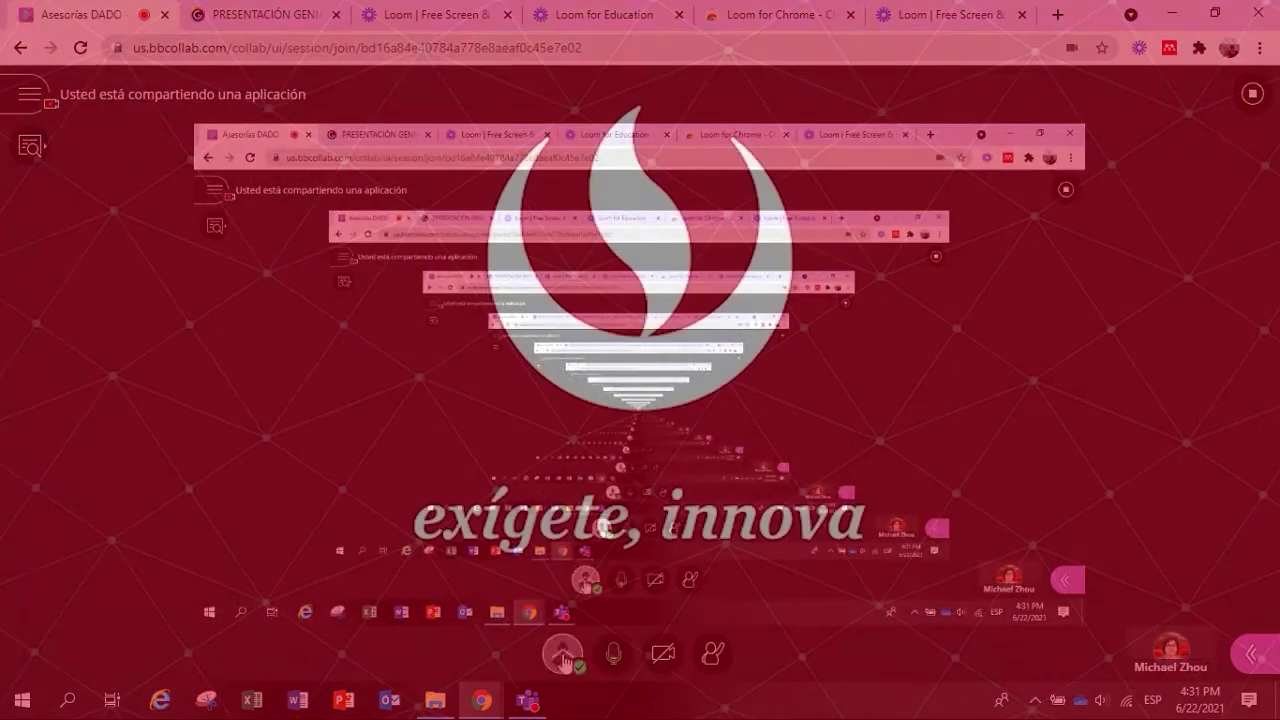